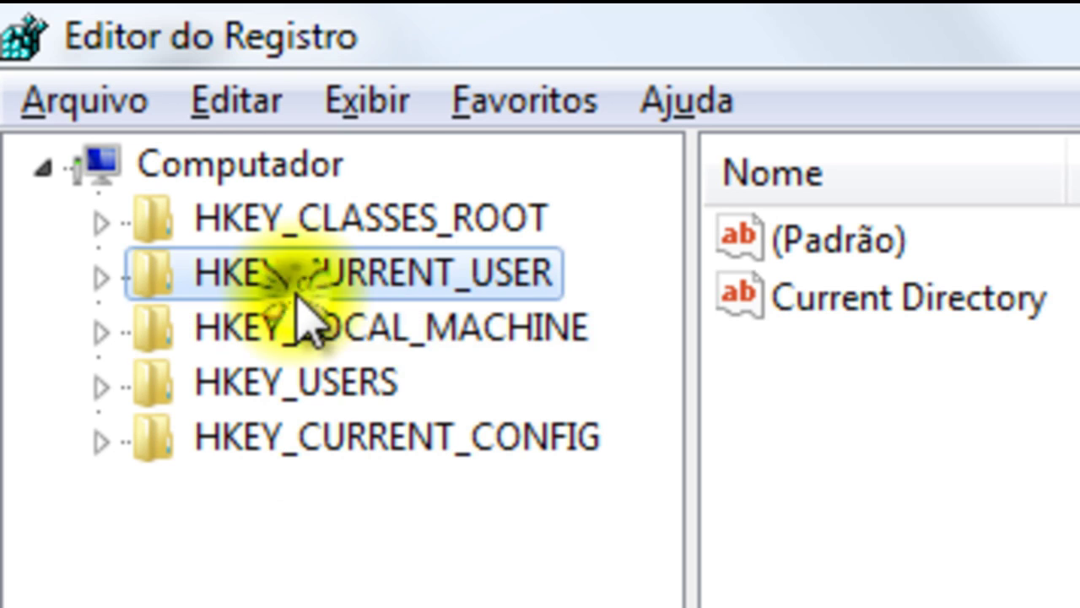
Step: Export the HKEY_CURRENT_USER branch to the desktop as a registry file named hh
click(354, 371)
click(345, 336)
click(344, 278)
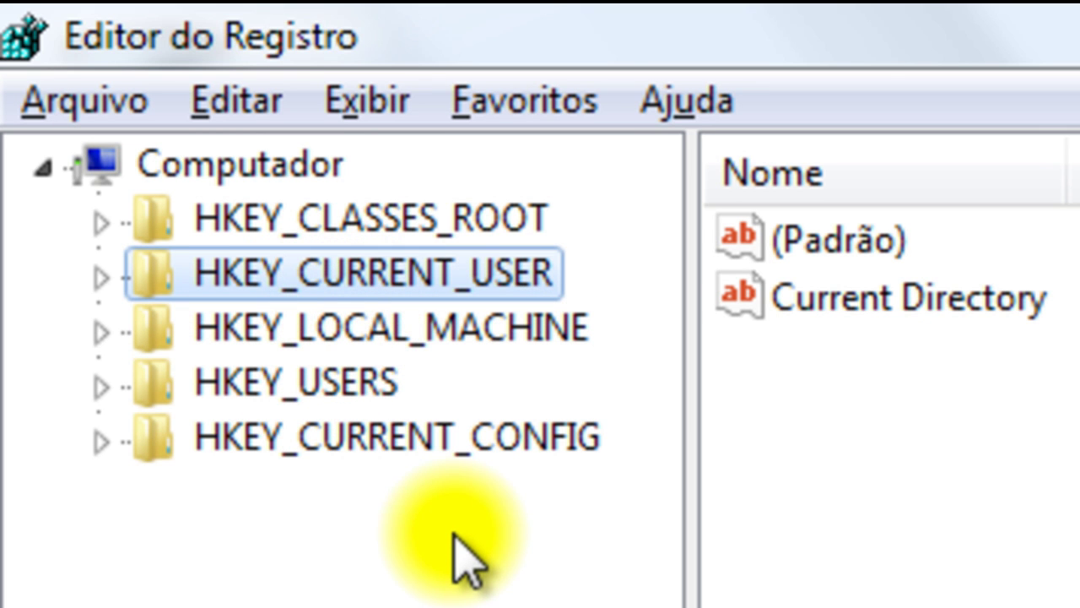
click(89, 108)
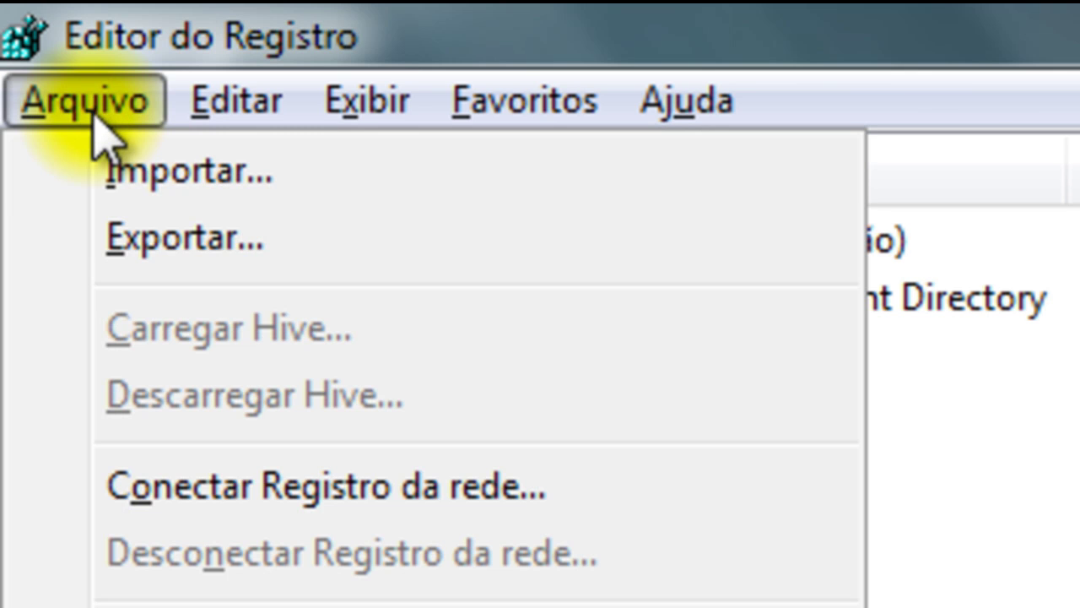
click(142, 237)
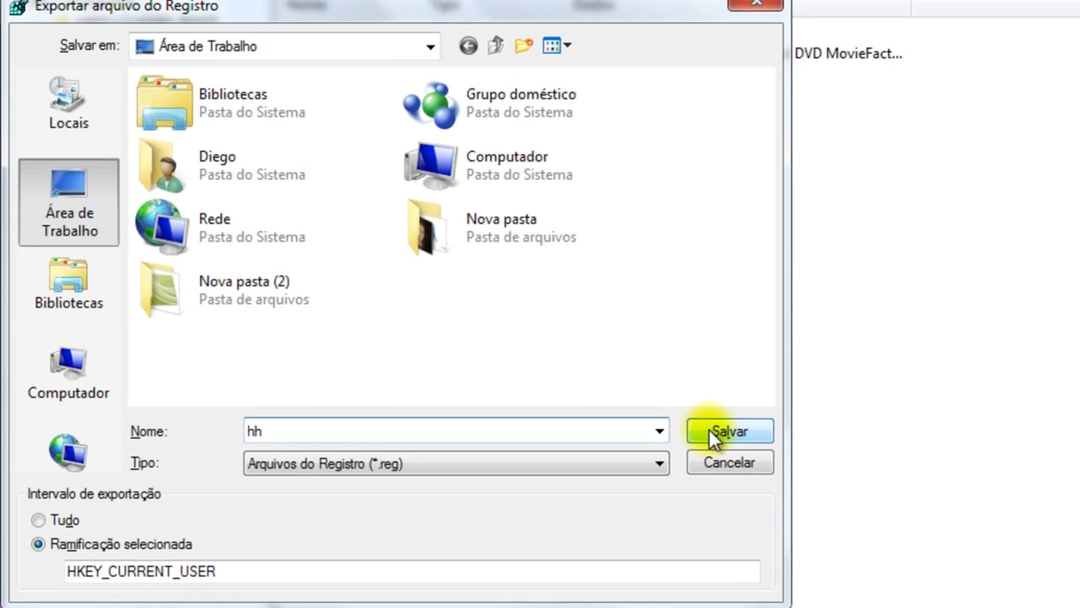
click(603, 419)
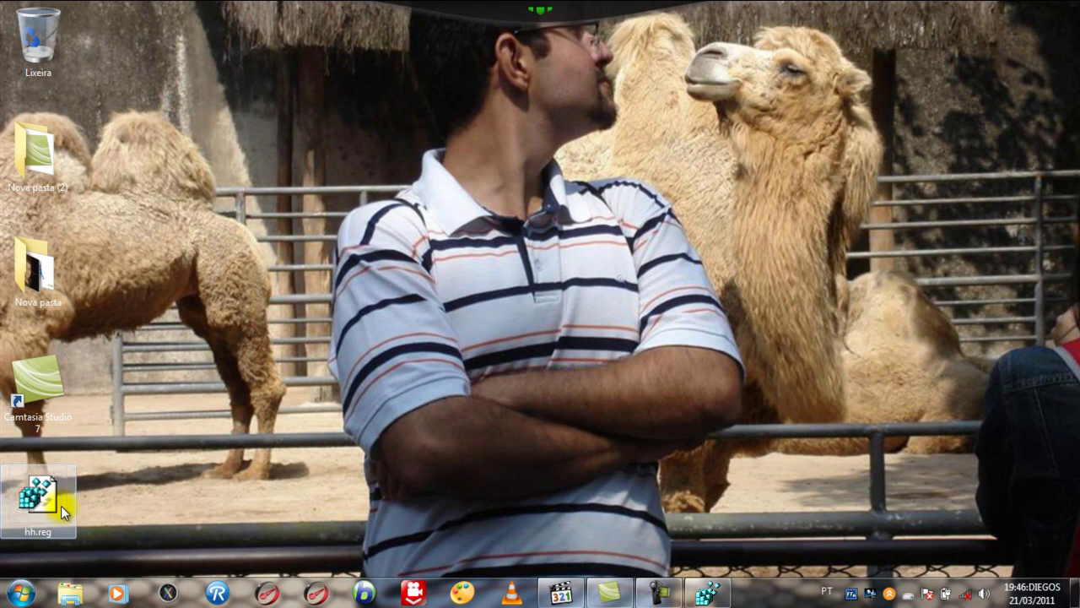
Step: Open the hh.reg backup from the desktop and decline adding its information to the registry
double_click(61, 506)
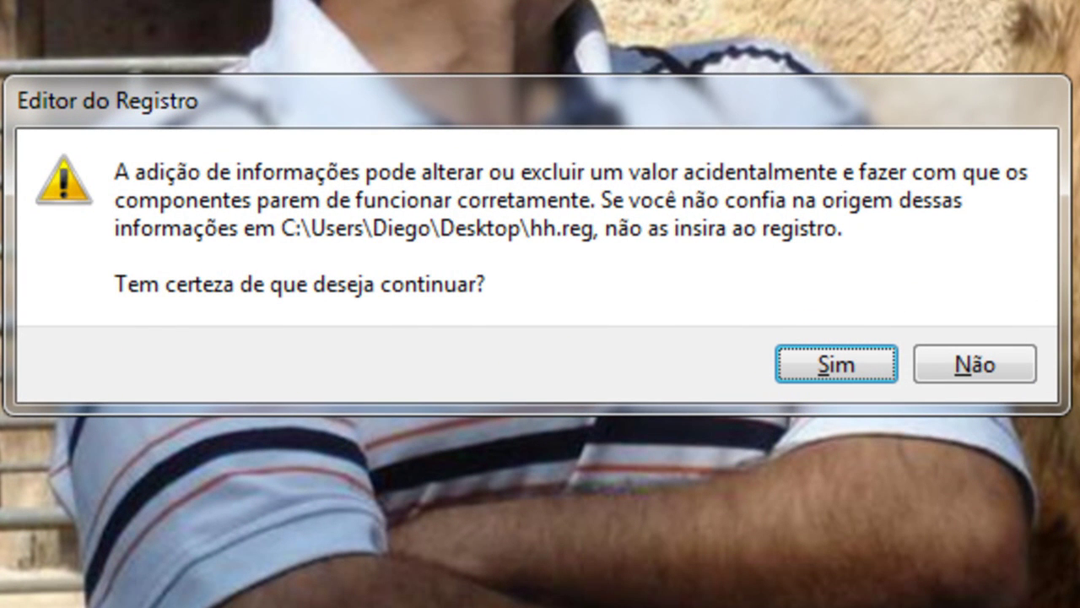
click(1030, 362)
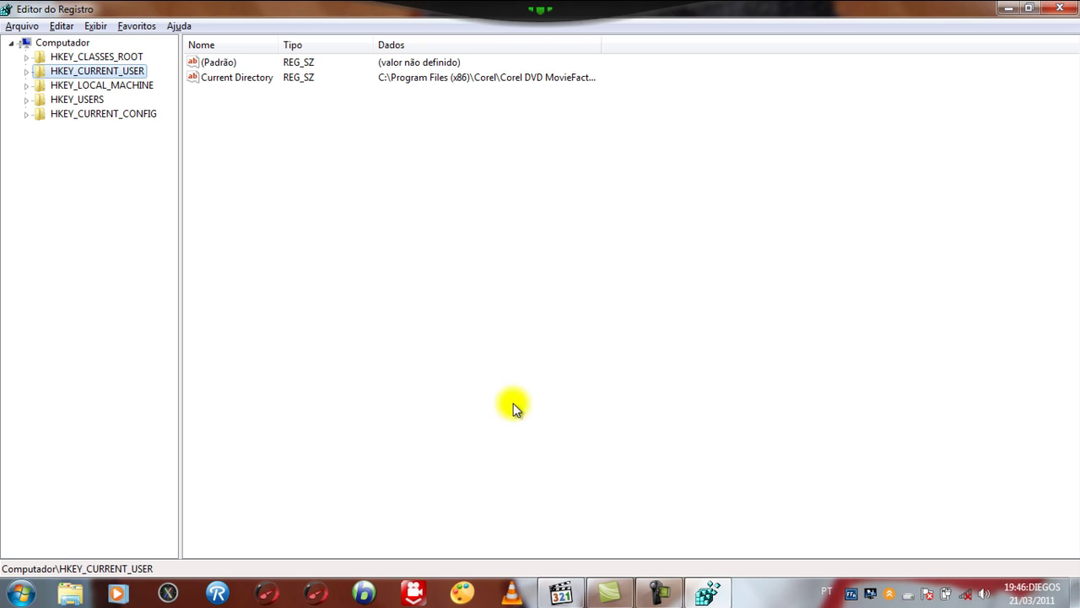
click(17, 597)
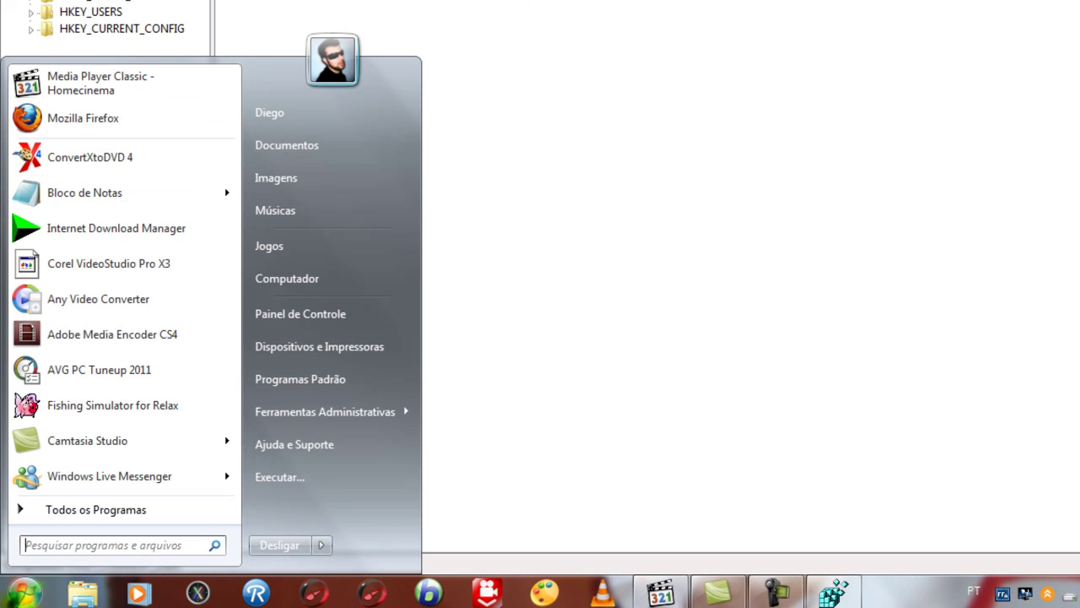
click(76, 518)
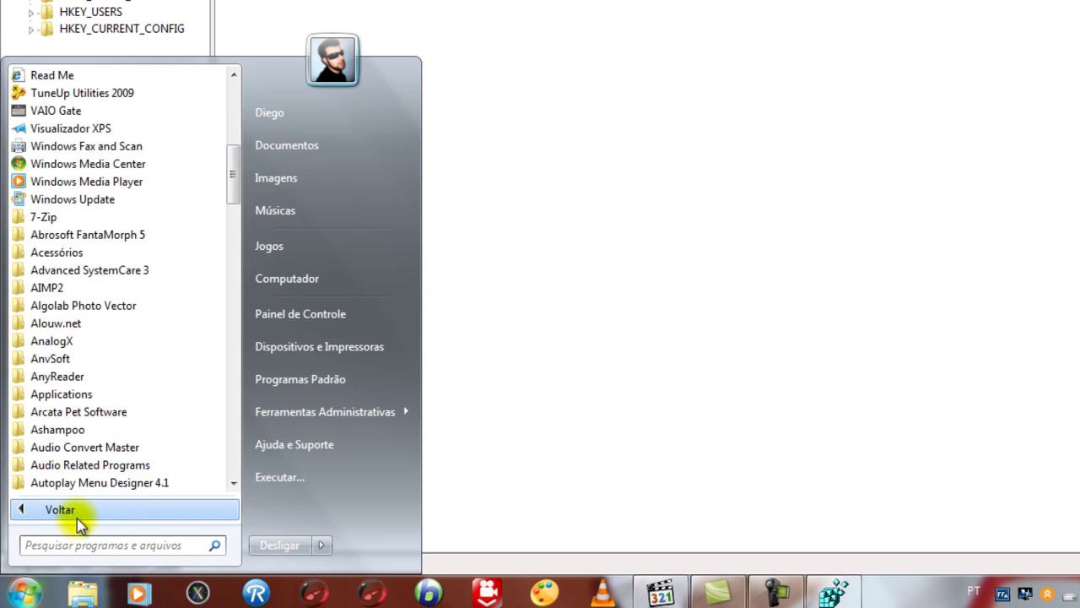
click(76, 518)
click(528, 193)
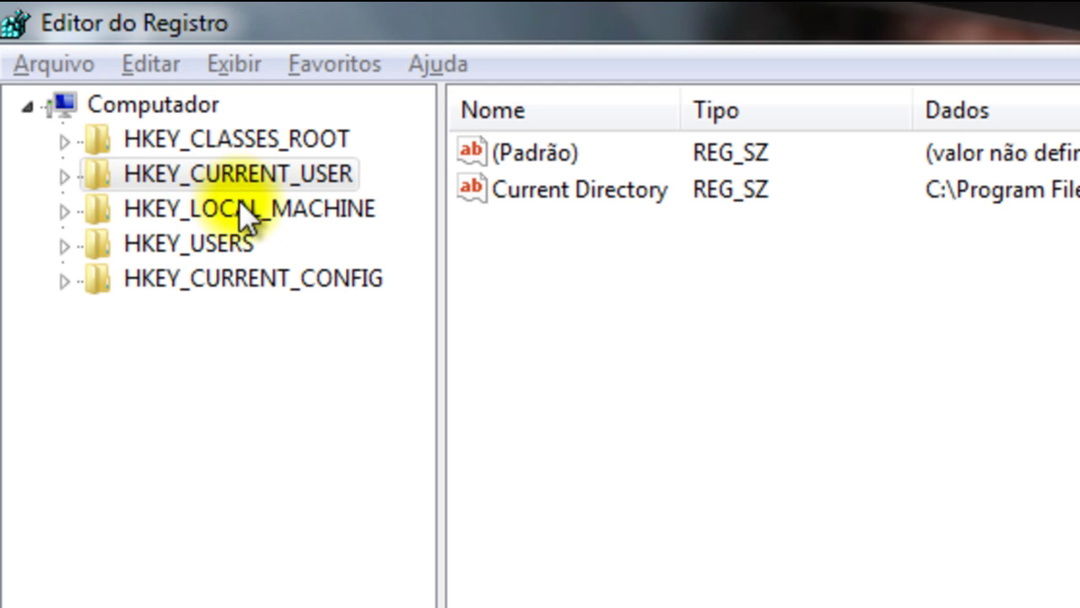
Step: Expand HKEY_CURRENT_USER, its Control Panel key and the Desktop subkey to list the Desktop values
click(239, 205)
click(233, 240)
click(235, 215)
click(245, 184)
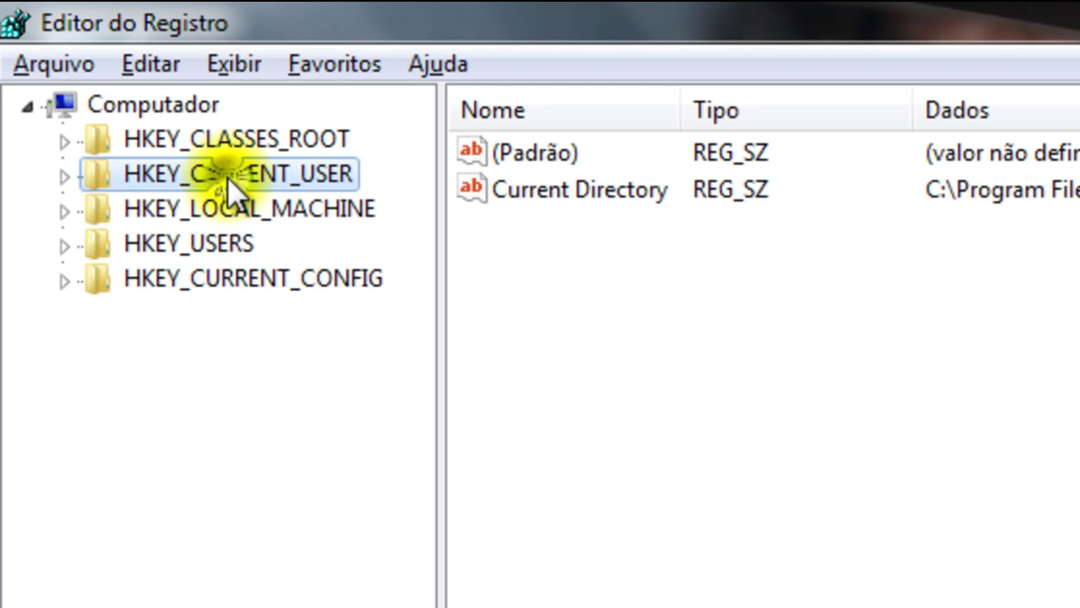
double_click(227, 177)
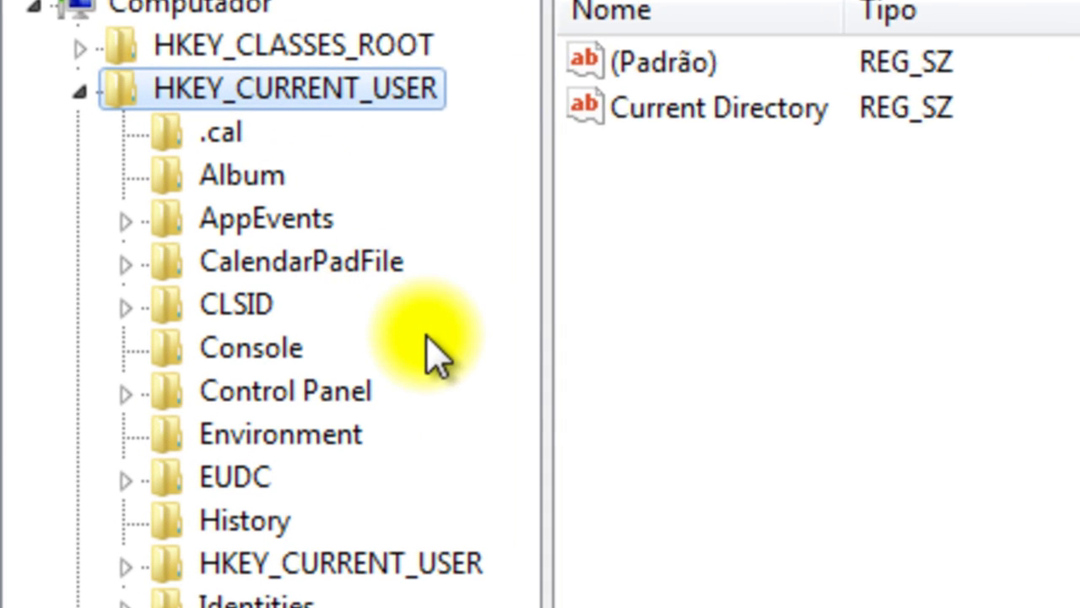
click(346, 384)
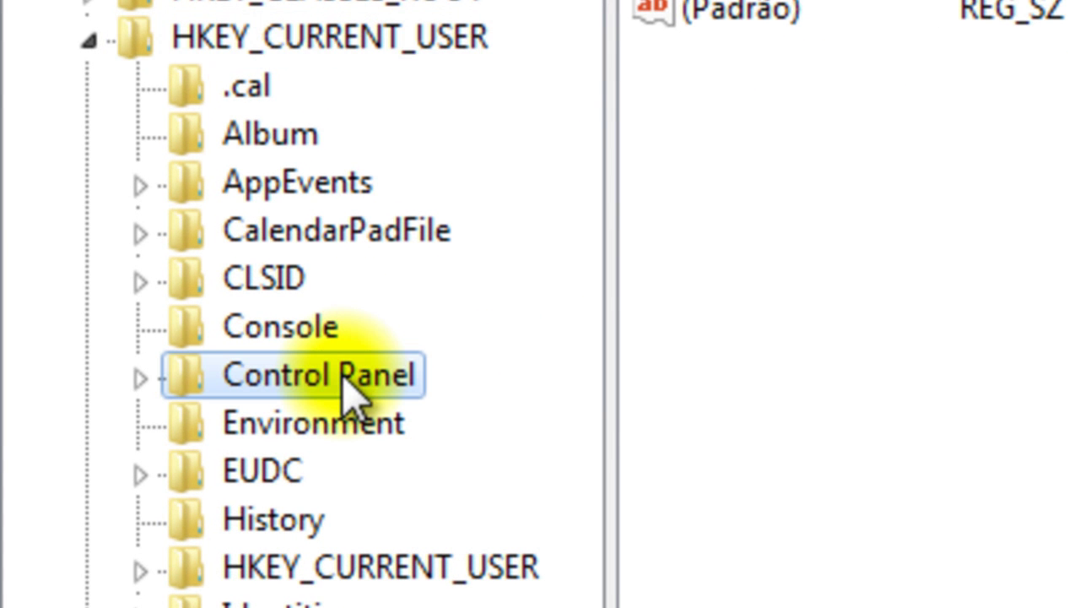
double_click(306, 377)
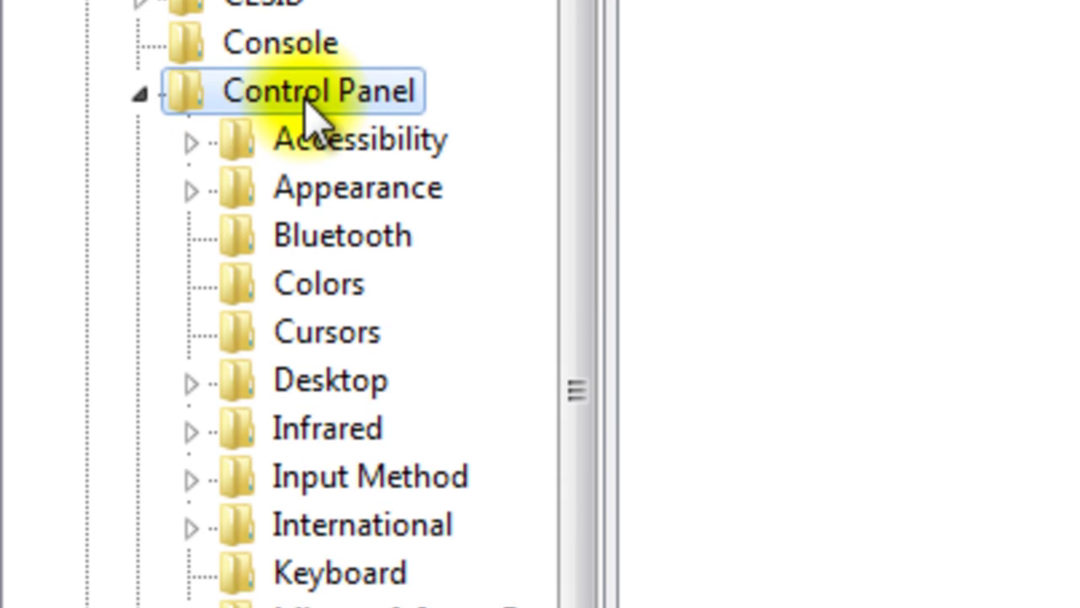
click(361, 387)
double_click(330, 378)
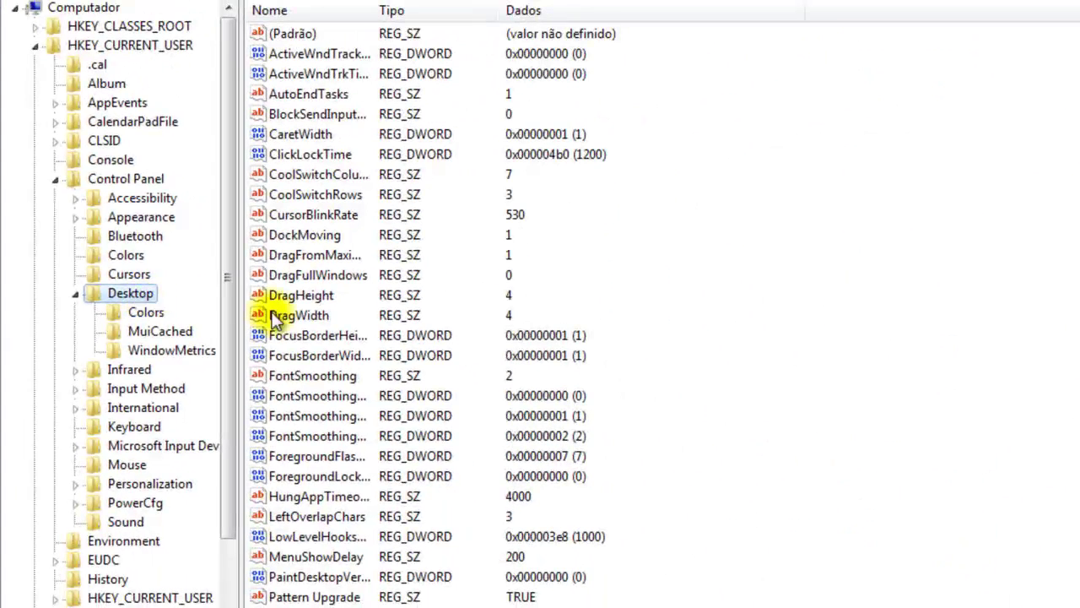
Step: Open the MenuShowDelay string in the Desktop key to inspect its value data, and cancel the edit
click(323, 297)
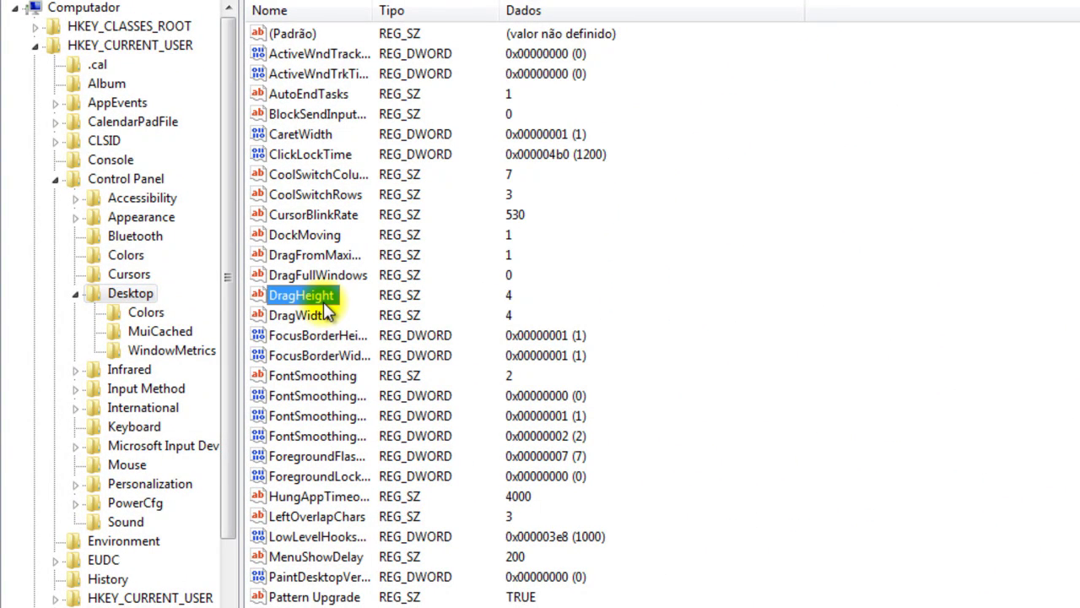
key(m)
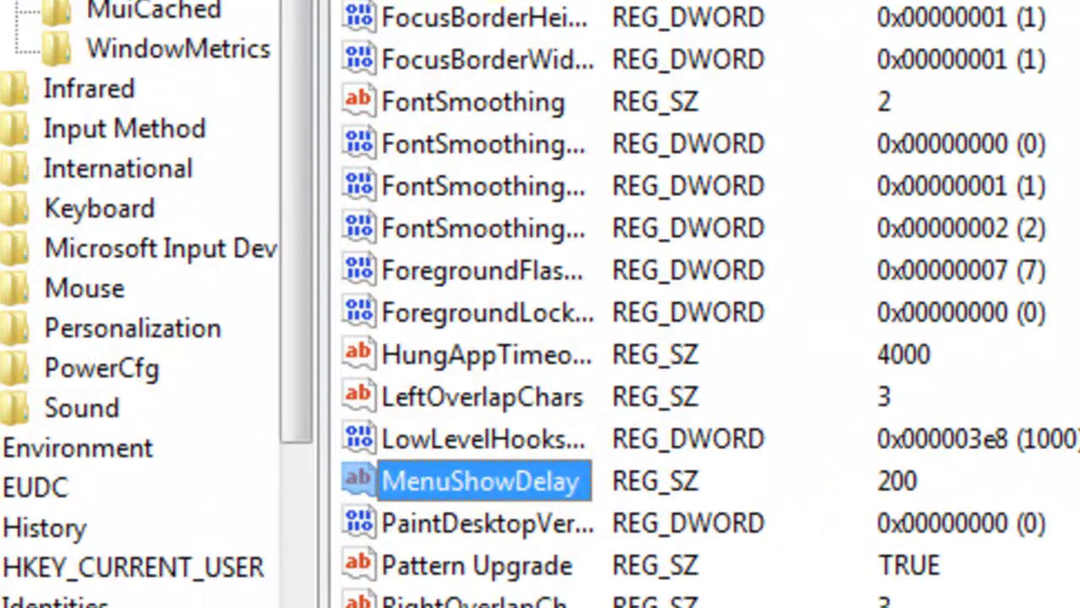
double_click(444, 482)
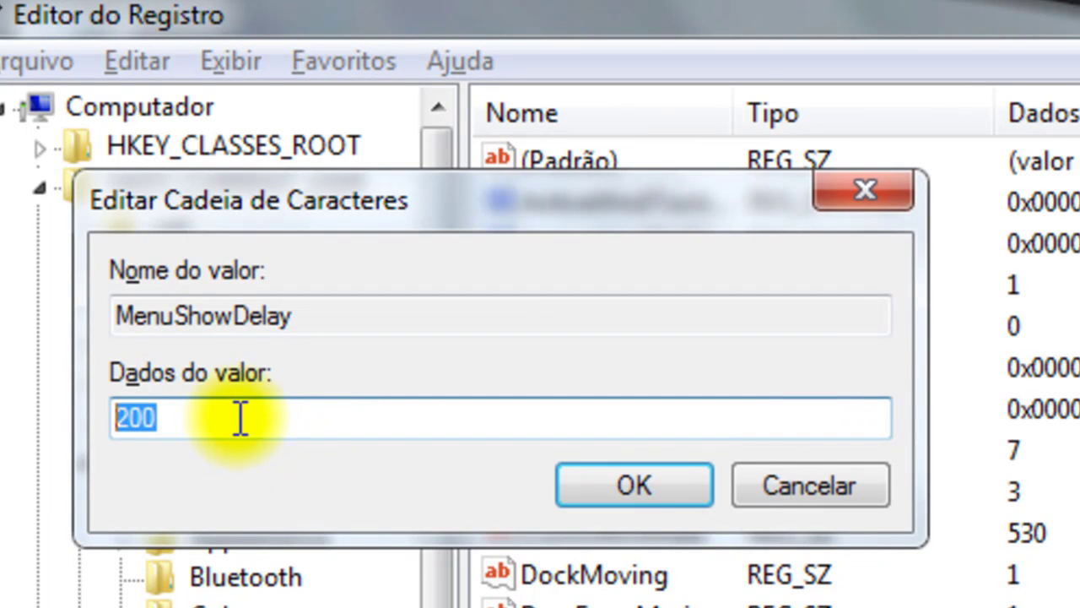
drag(228, 392, 120, 391)
double_click(120, 416)
click(174, 419)
drag(212, 433, 121, 435)
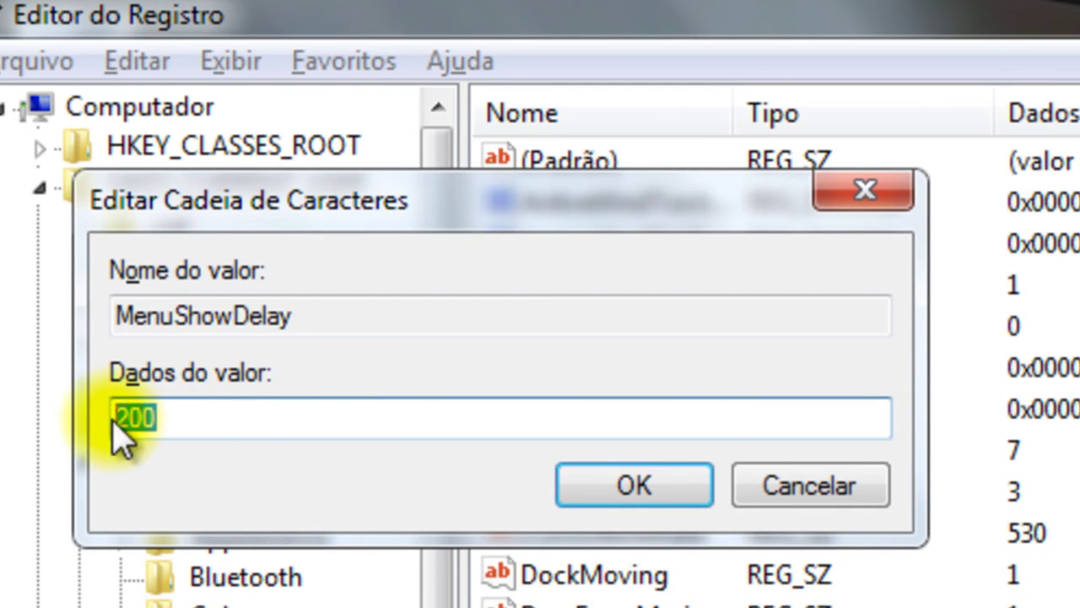
drag(207, 429, 120, 405)
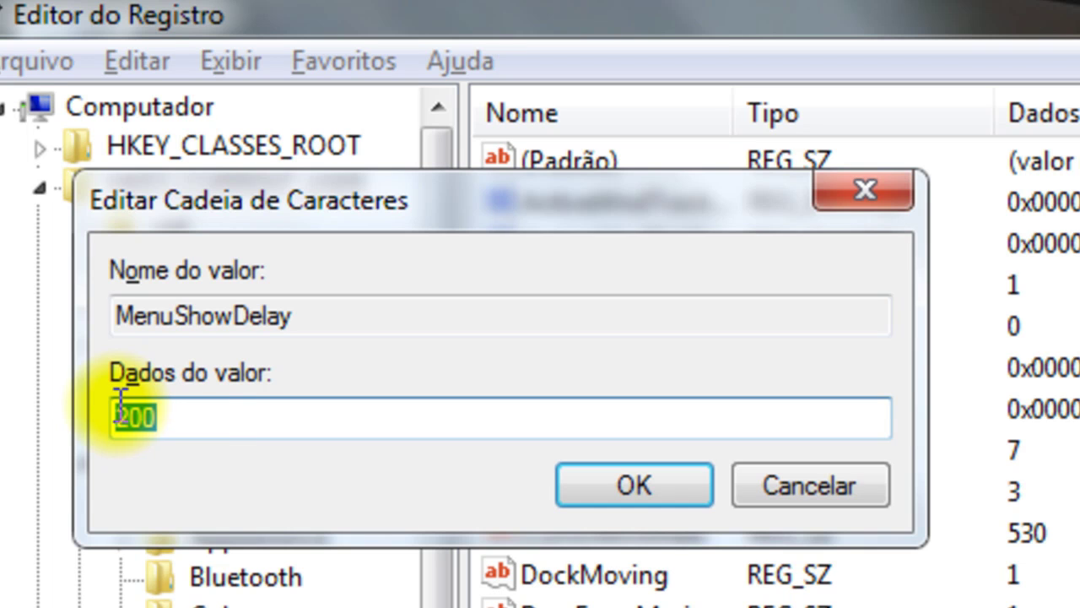
drag(193, 429, 113, 414)
click(183, 426)
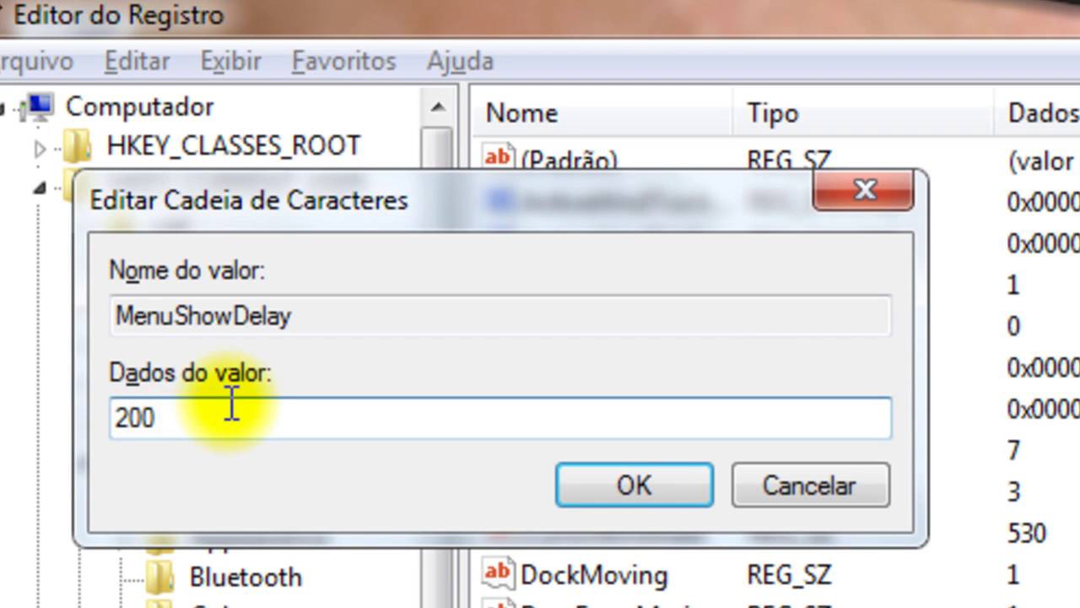
drag(229, 410, 118, 413)
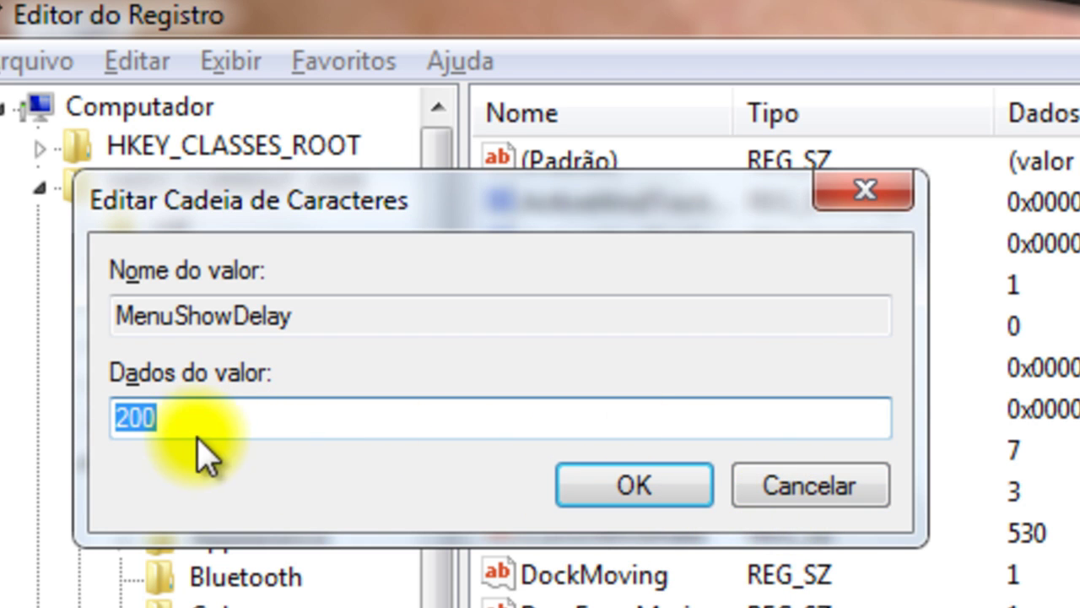
click(830, 498)
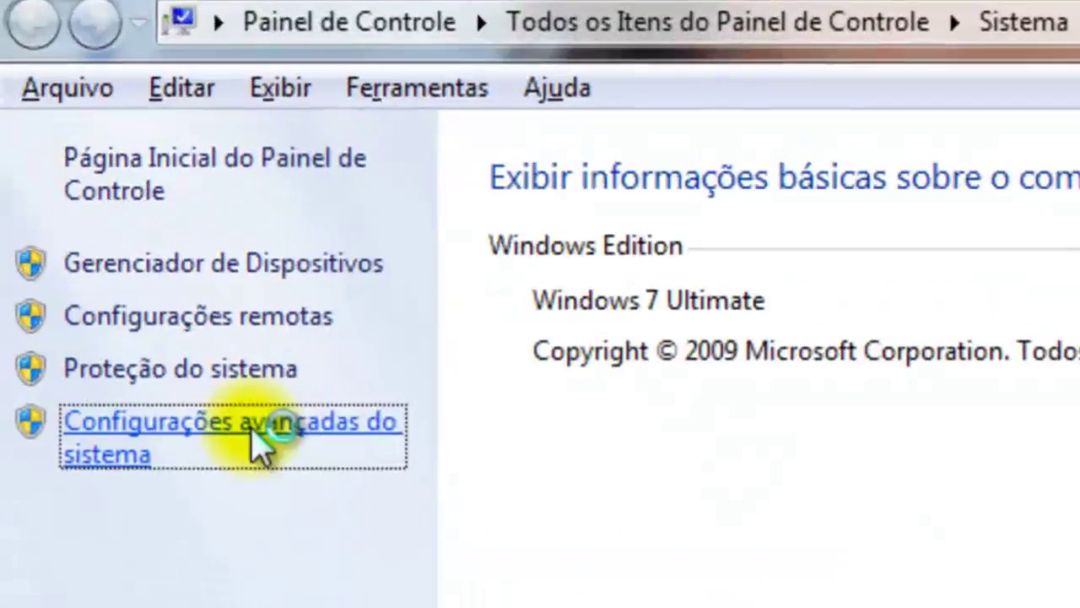
Step: Check the System Protection settings of drives D: and C: in the advanced system settings, and close the System window
click(93, 182)
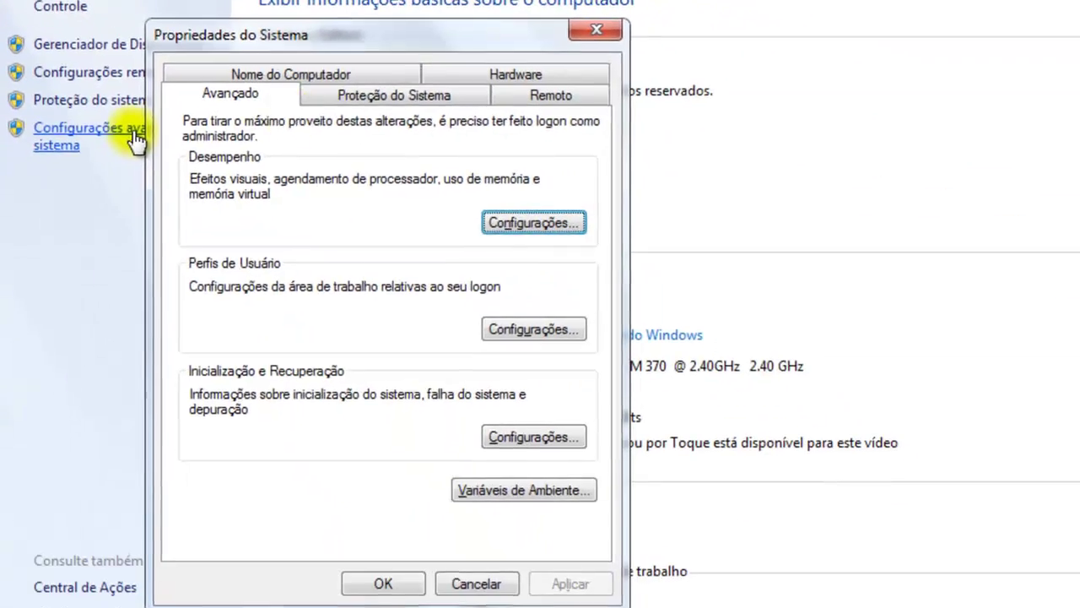
click(416, 93)
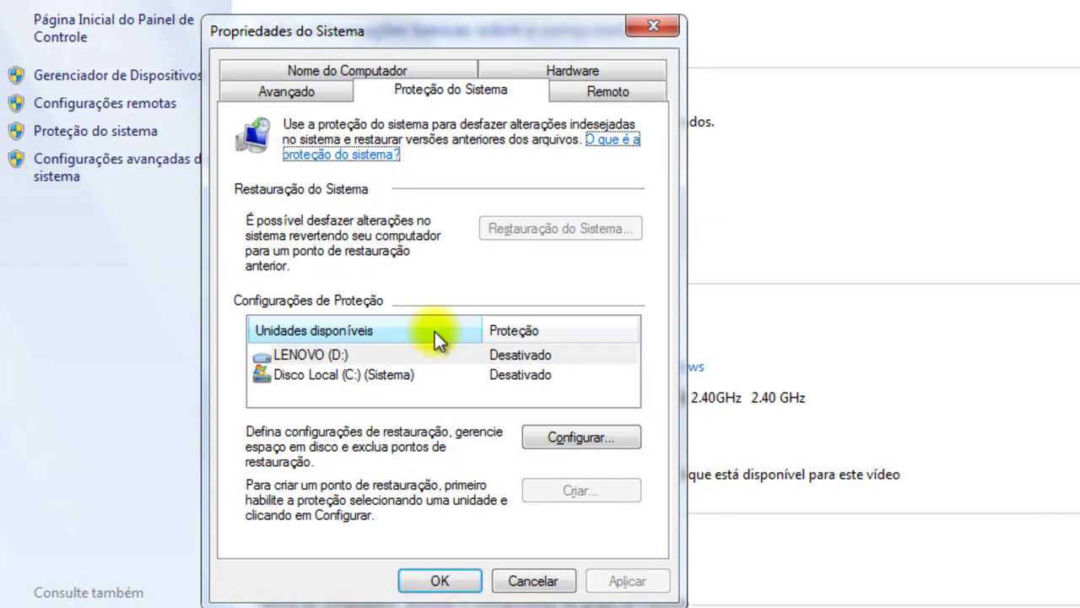
click(414, 355)
click(487, 380)
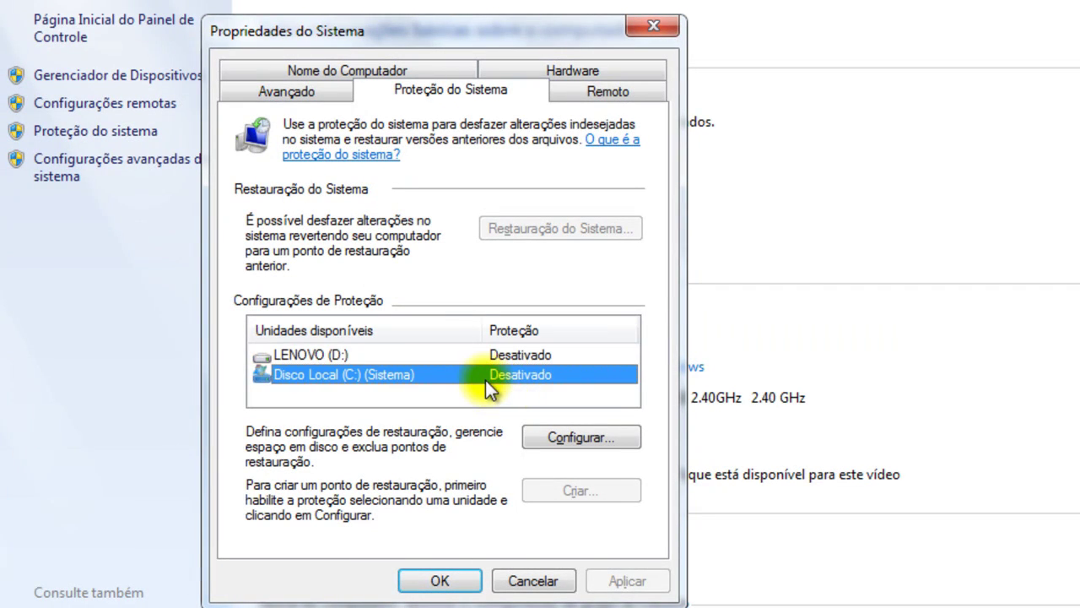
click(459, 356)
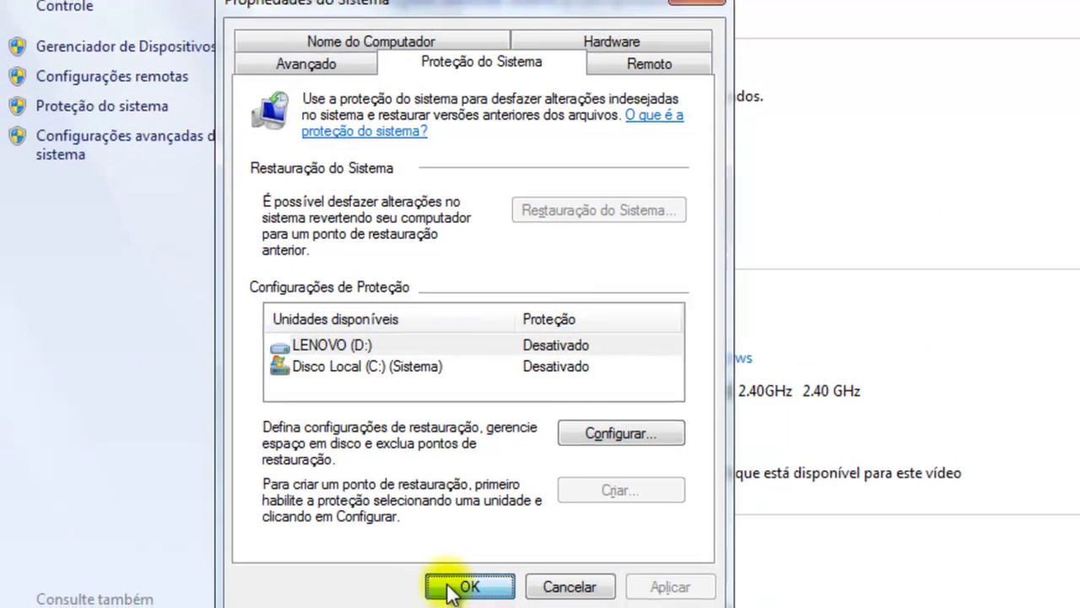
click(460, 592)
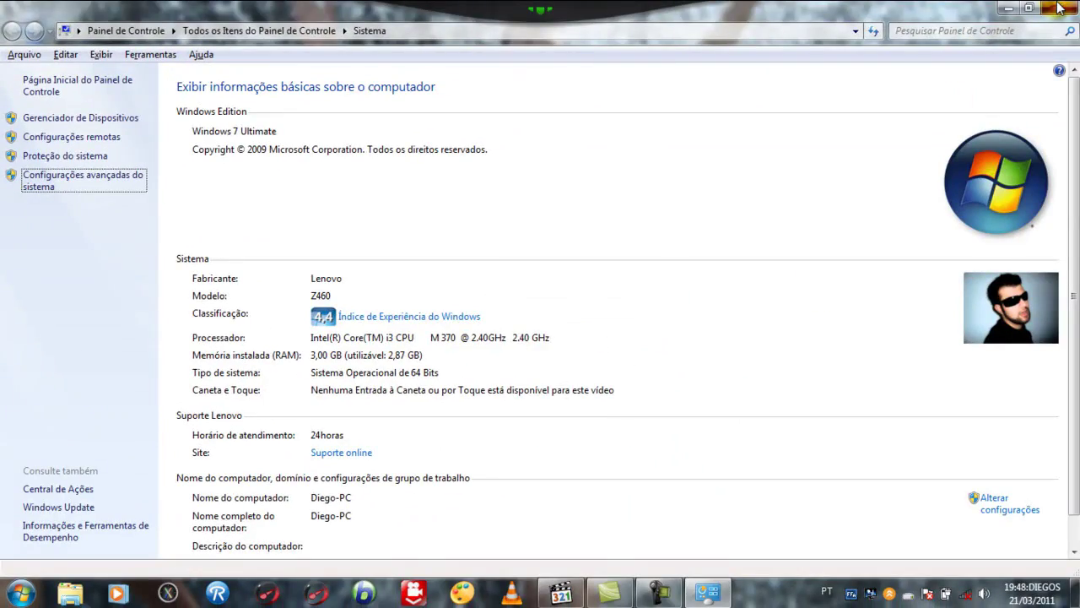
click(1060, 7)
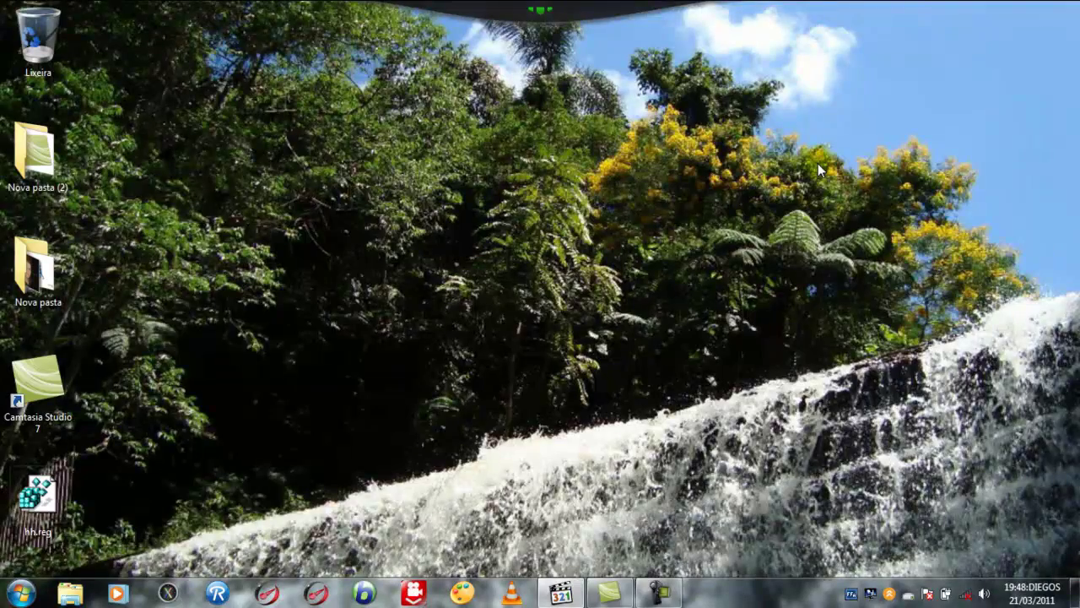
Step: Launch the Registry Editor by running regedit
click(34, 583)
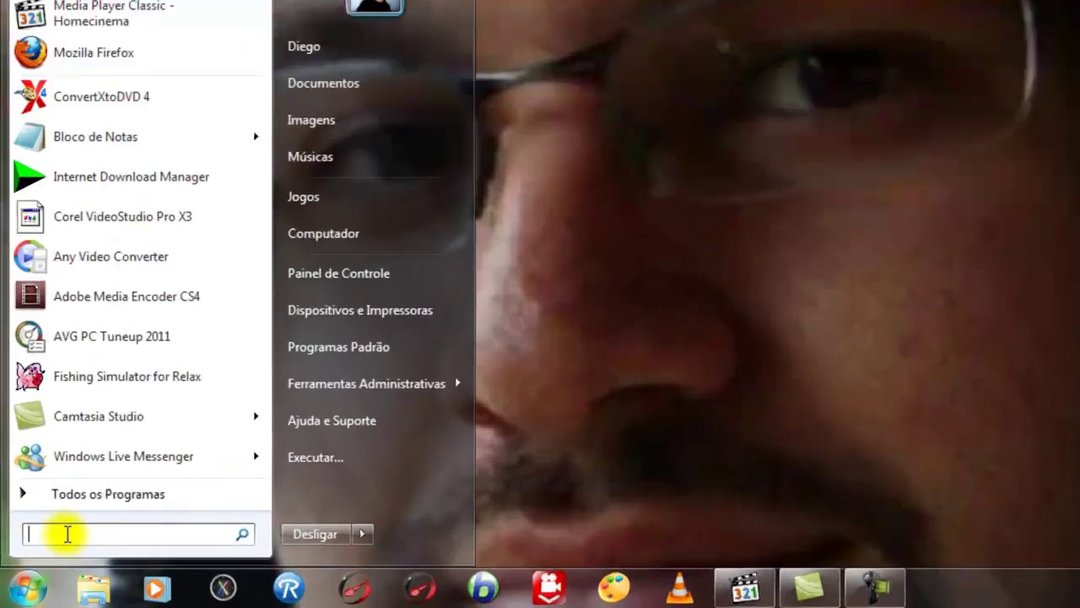
text(r)
text(e)
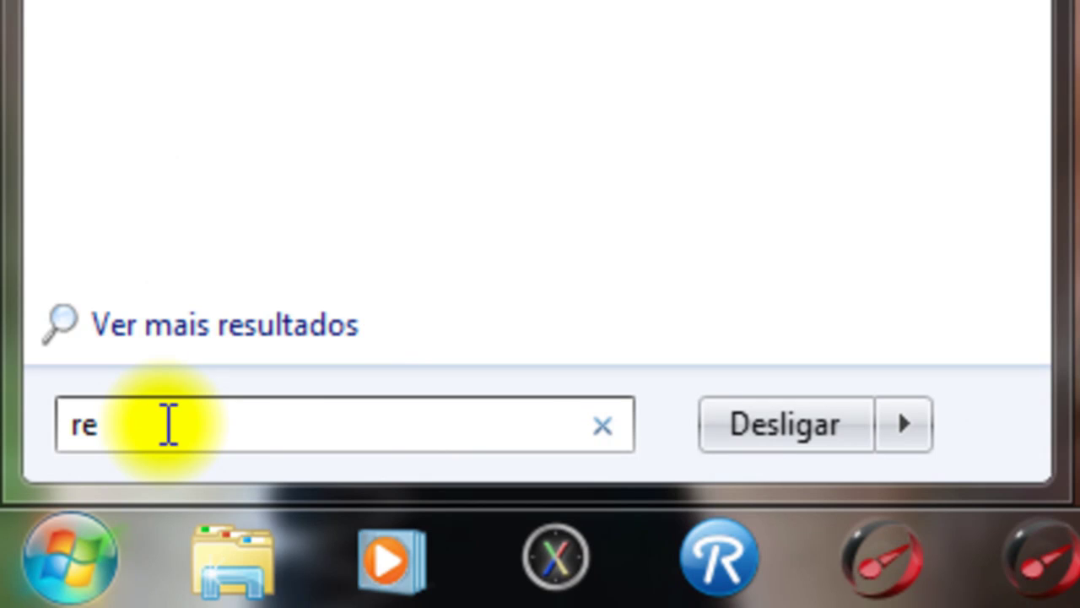
text(gedit)
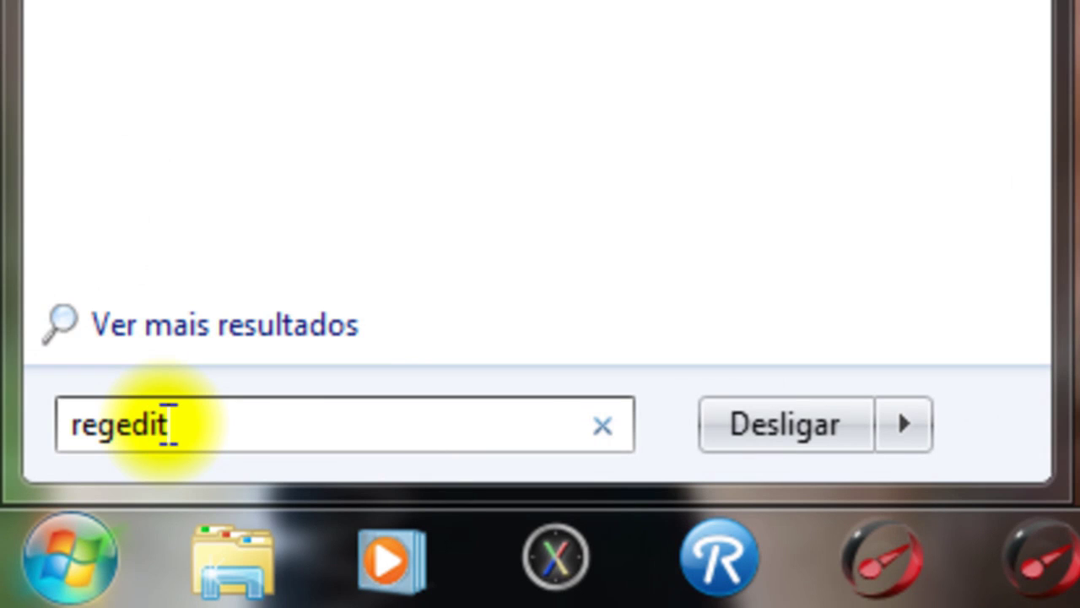
key(Return)
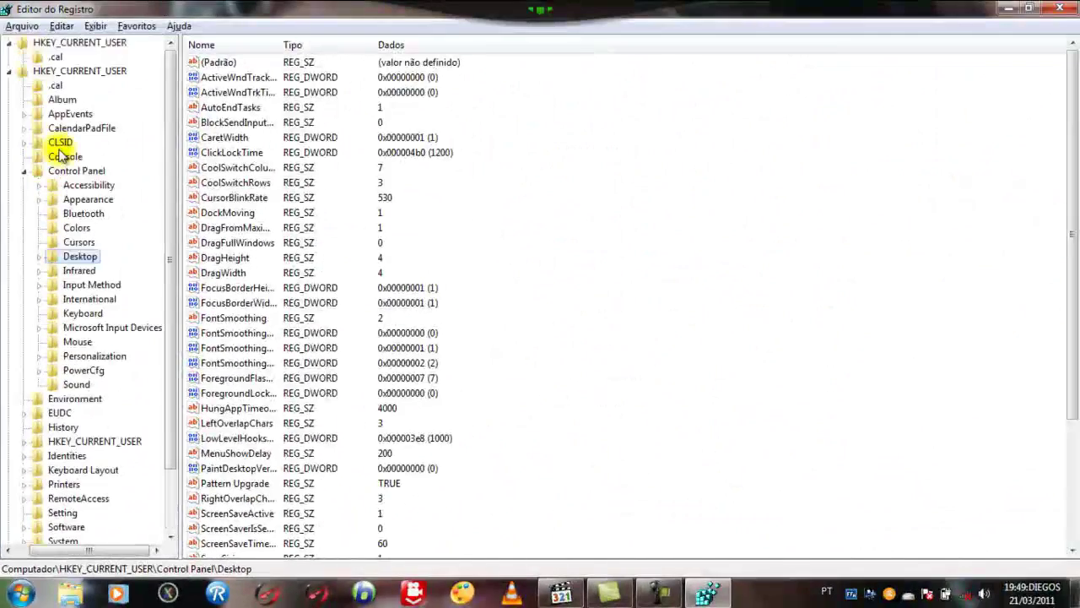
Step: Collapse the HKEY_CURRENT_USER branch, look inside HKEY_USERS, and expand HKEY_CURRENT_USER again
scroll(50, 127, up, 1)
click(25, 72)
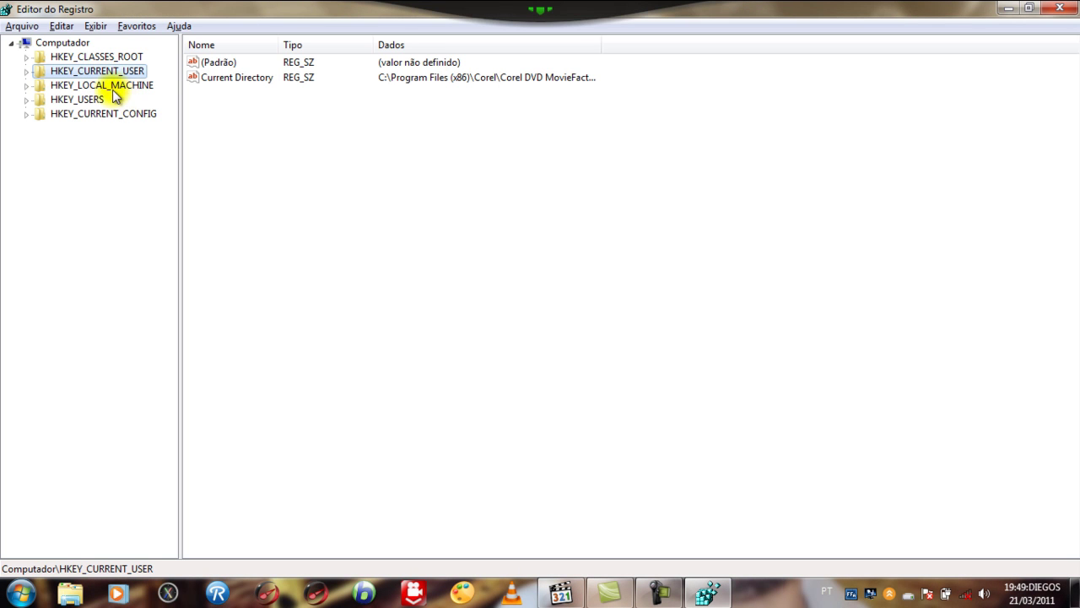
double_click(97, 100)
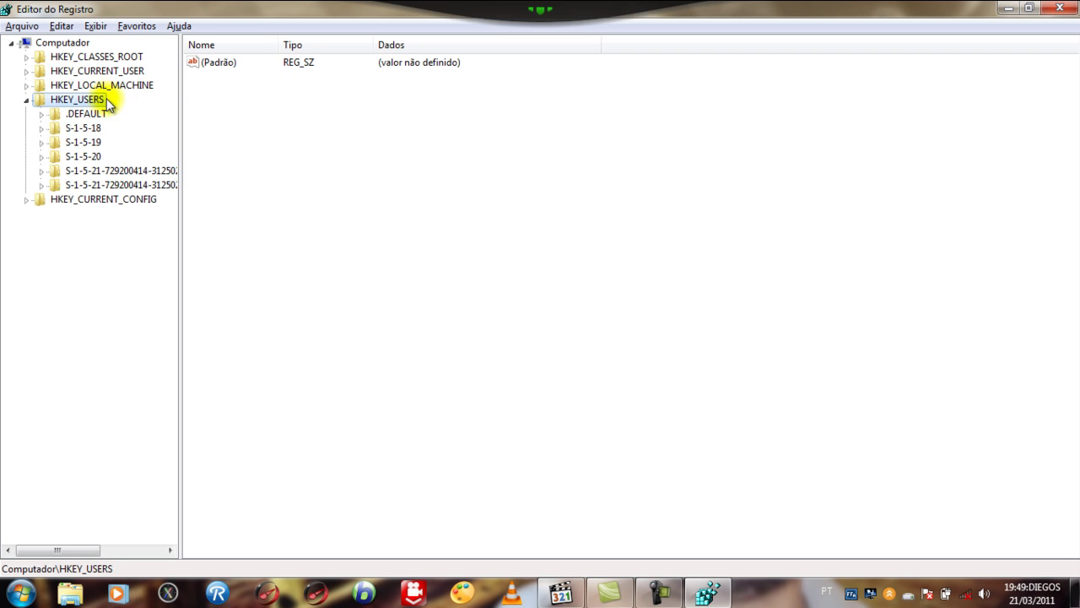
double_click(97, 98)
click(99, 71)
double_click(99, 71)
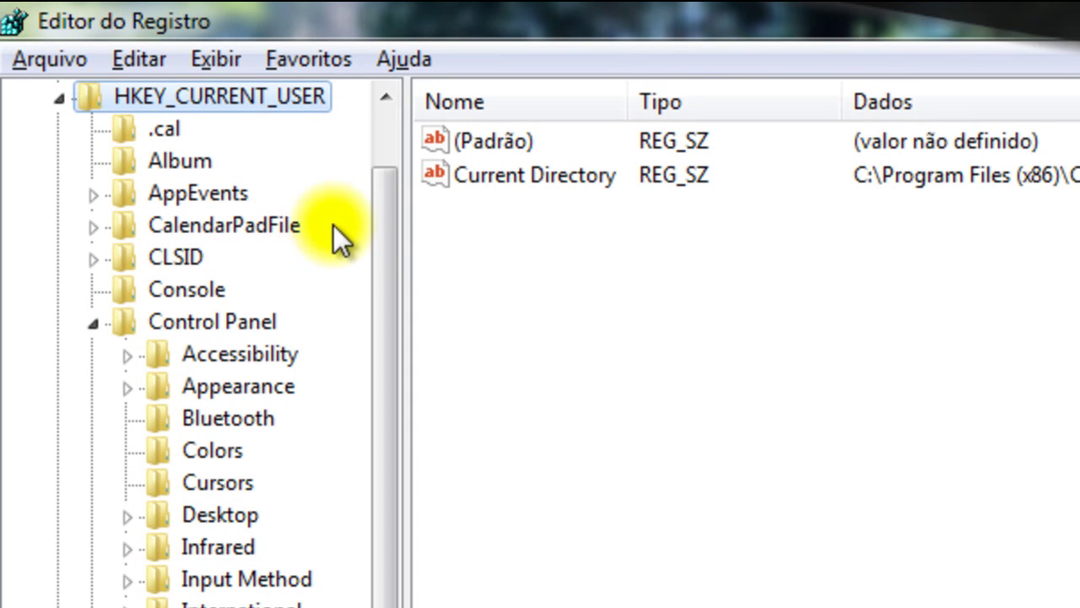
drag(385, 228, 390, 180)
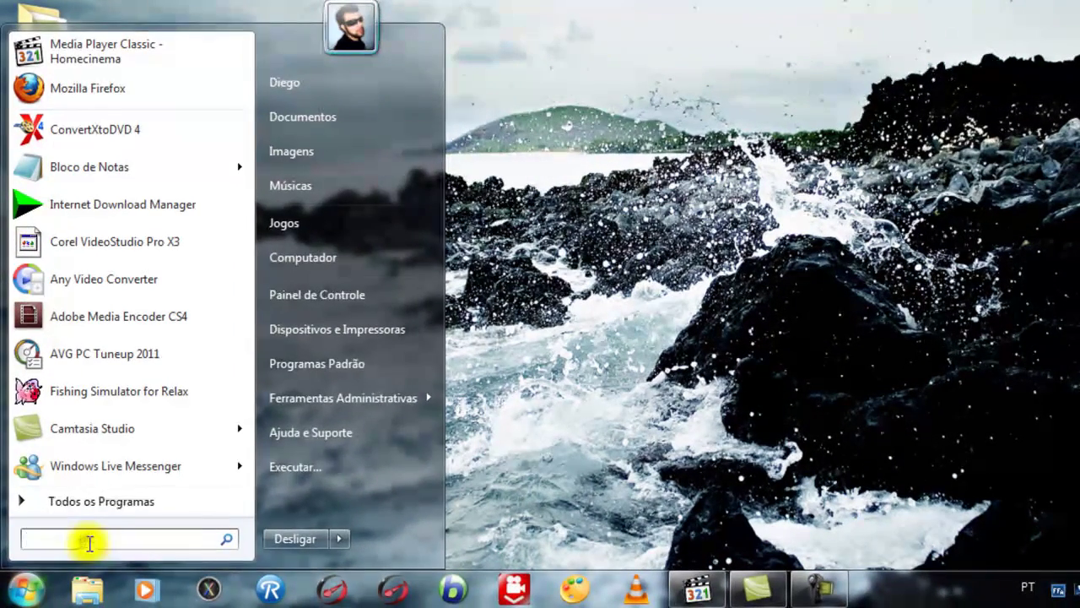
click(591, 413)
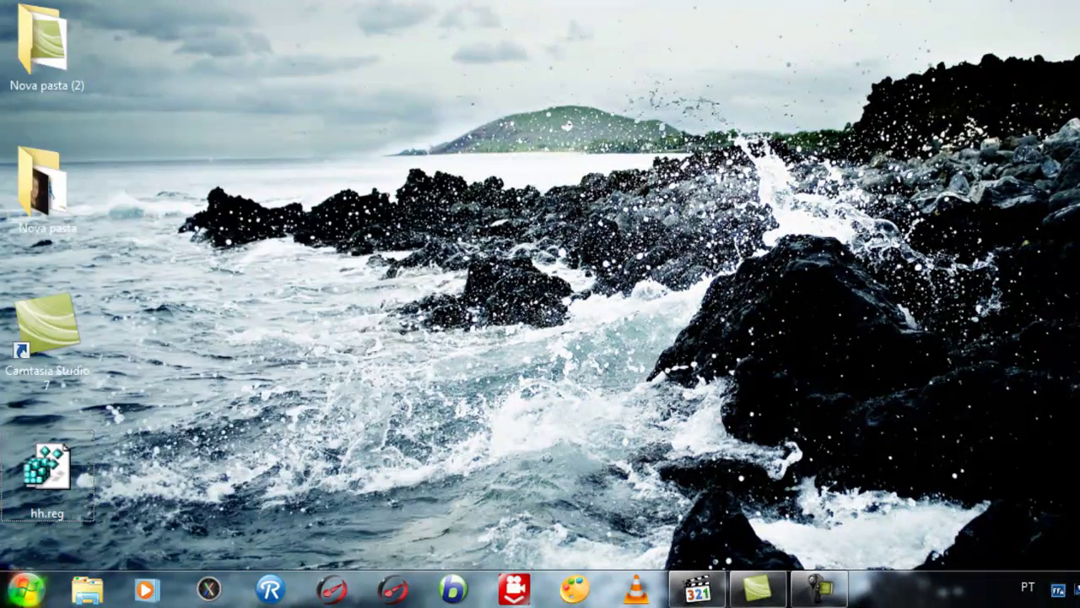
key(super)
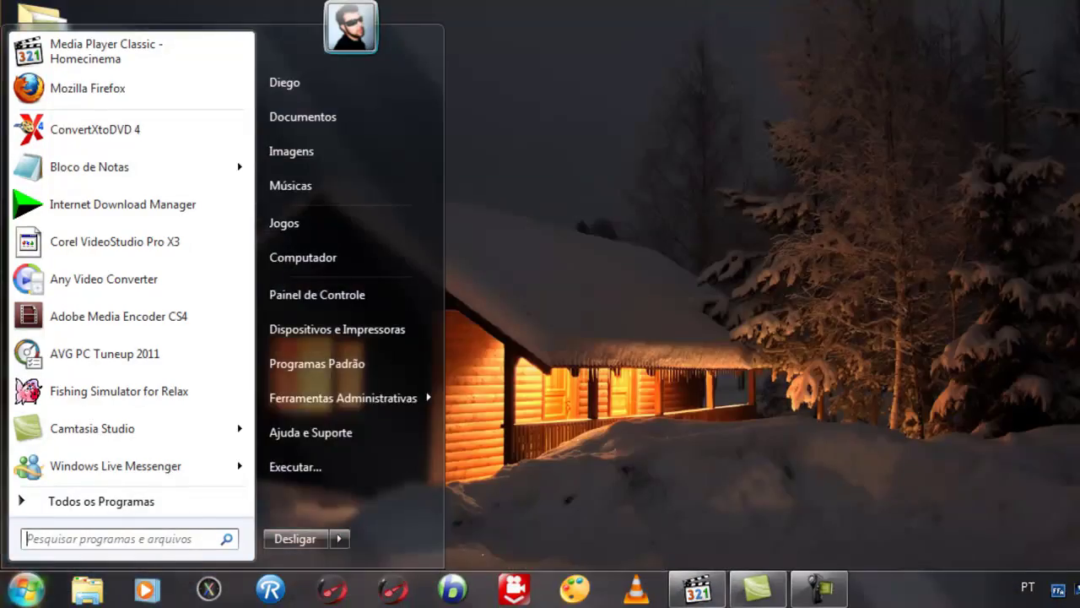
key(Escape)
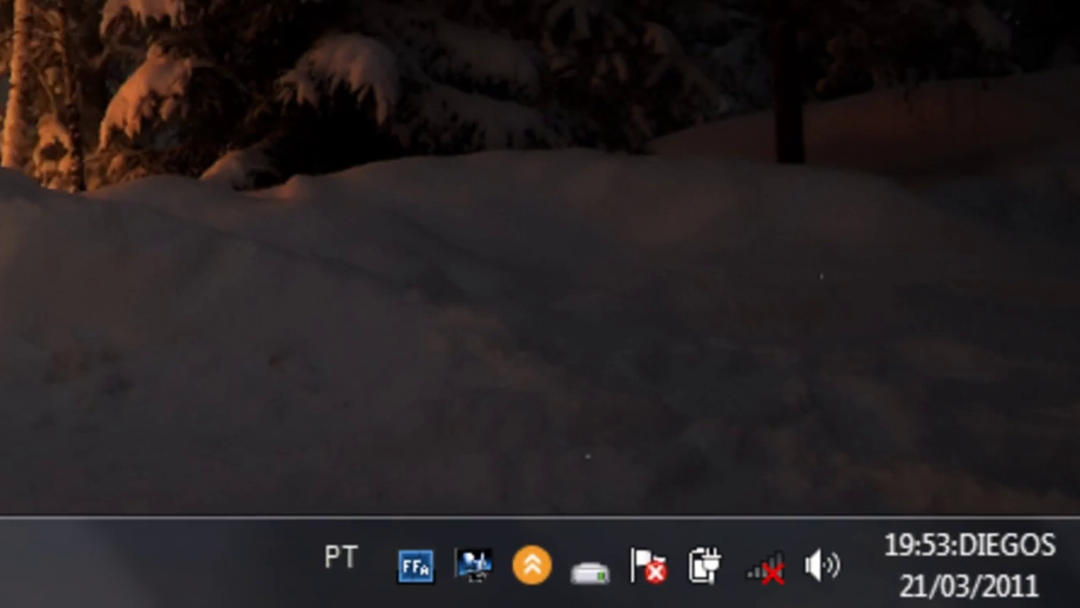
Step: Launch System Configuration by running msconfig and show the list of programs that start with Windows
key(super)
right_click(53, 550)
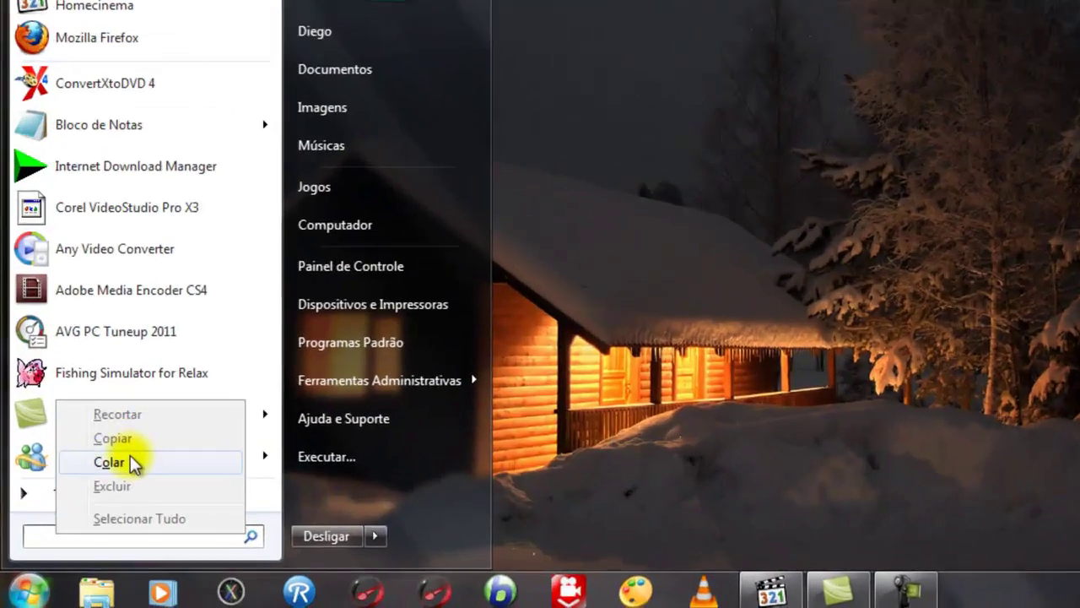
click(133, 464)
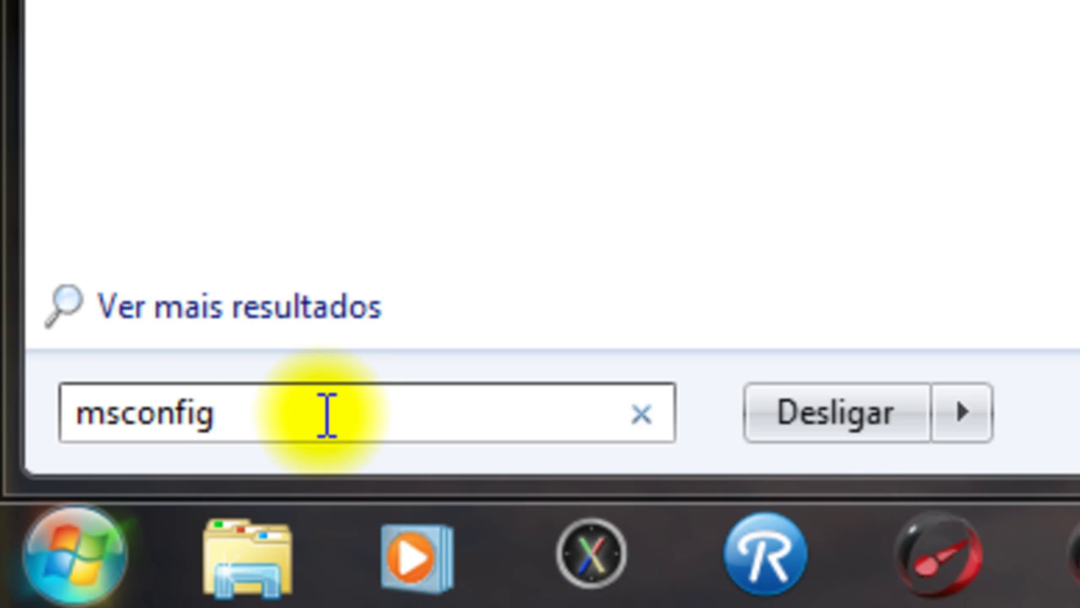
key(Return)
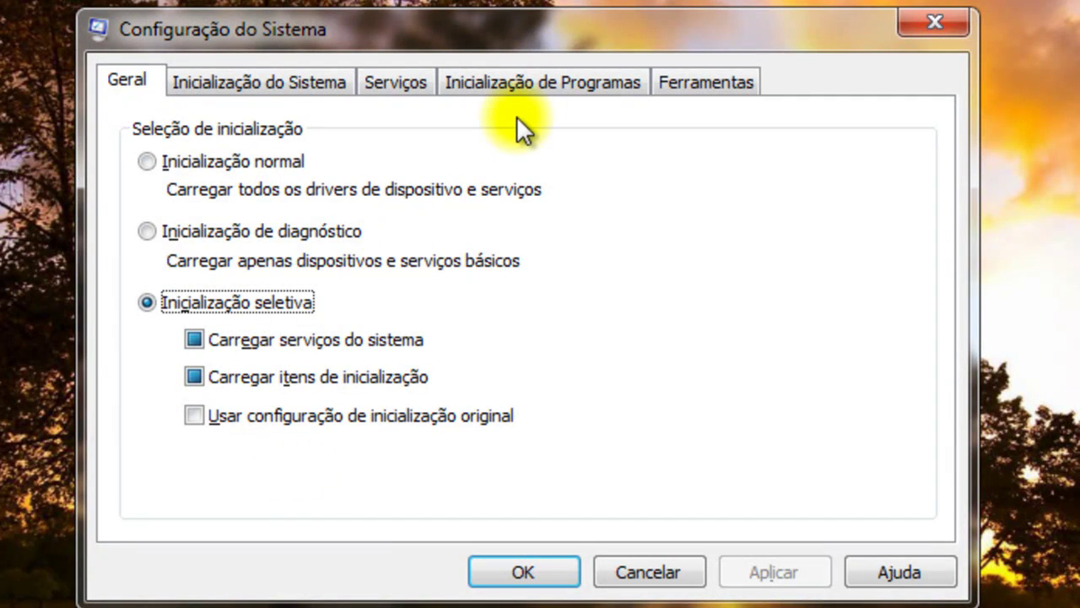
key(super)
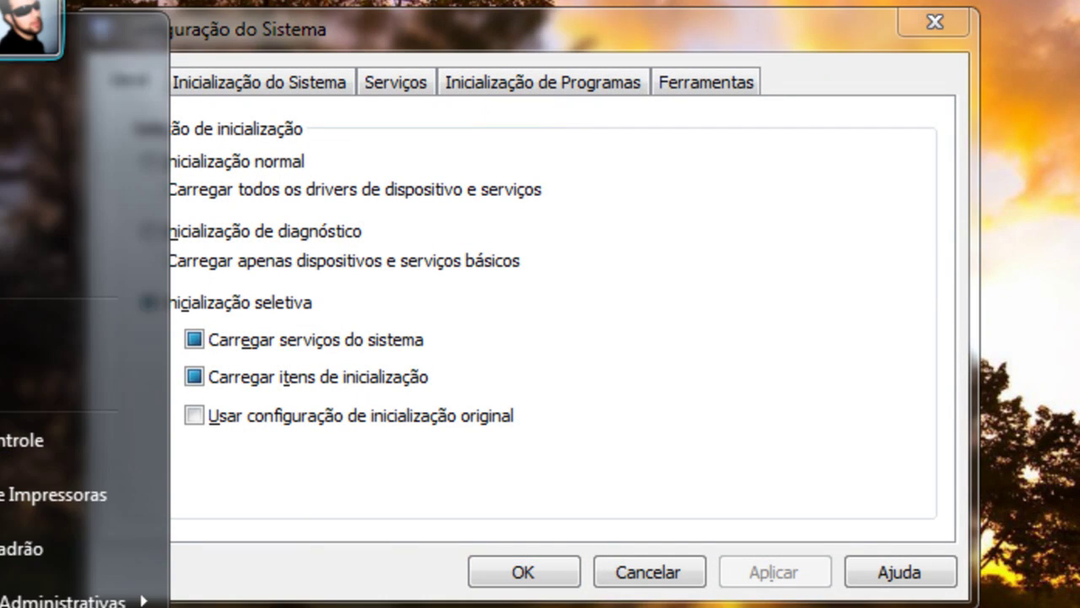
text(msconfig)
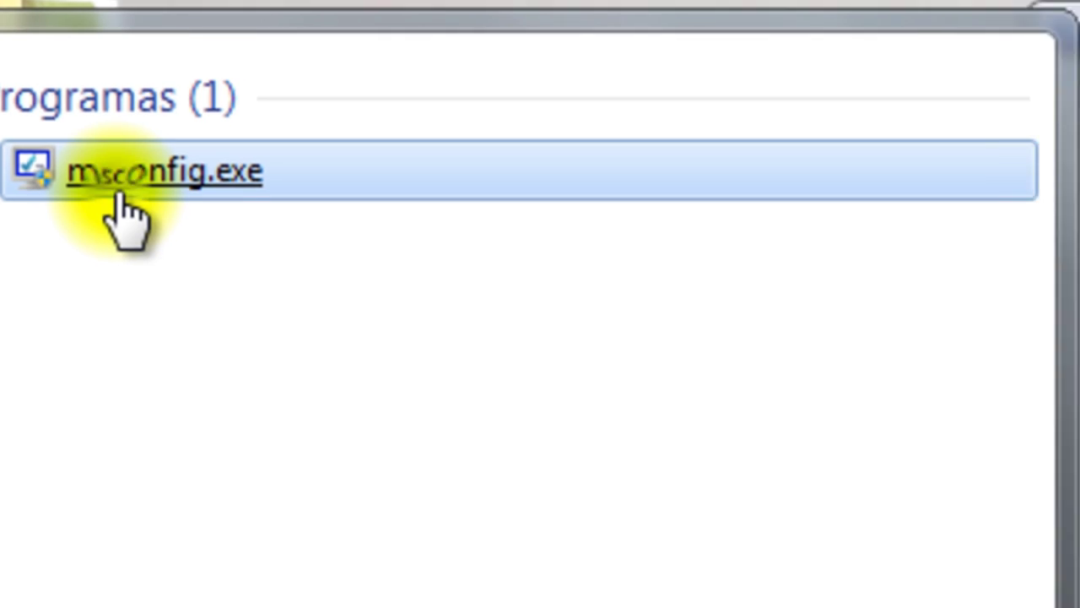
click(200, 206)
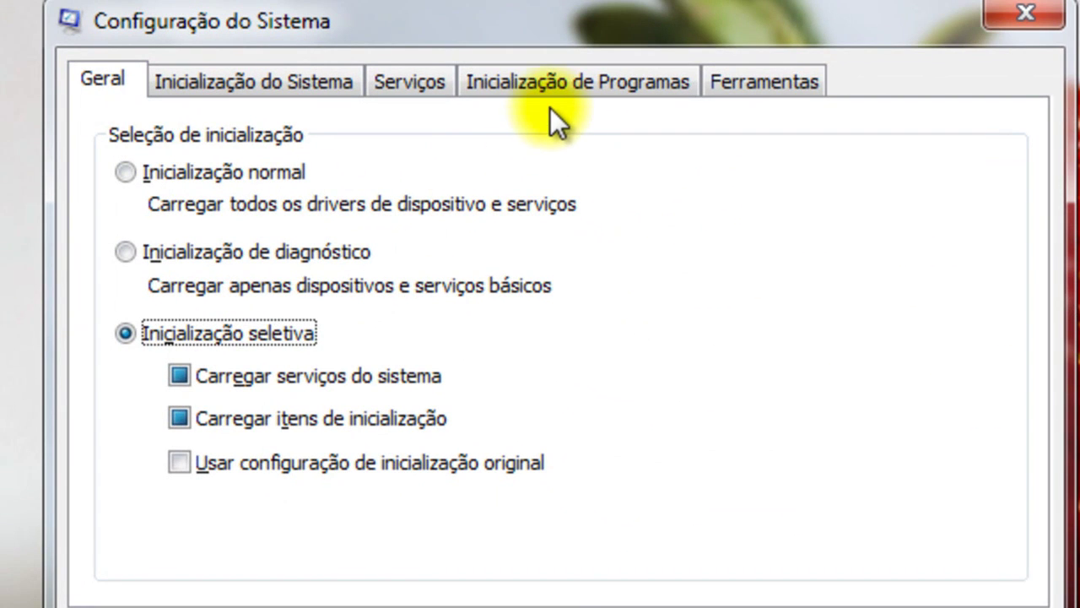
click(530, 89)
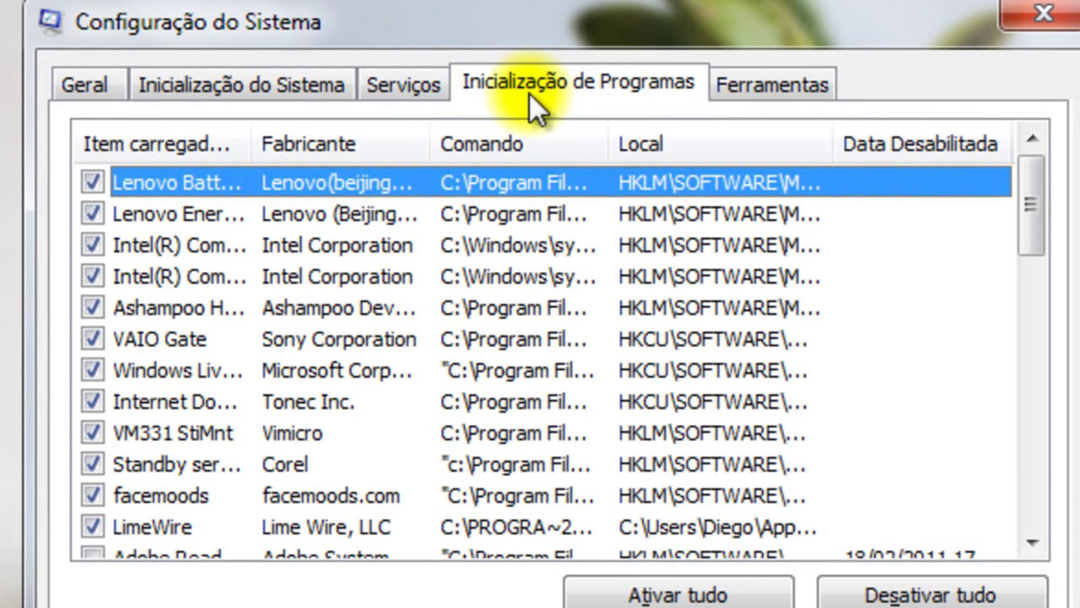
Step: Disable the LimeWire, facemoods, Internet Download Manager and Windows Live Messenger startup items and apply the changes
drag(1022, 229, 995, 243)
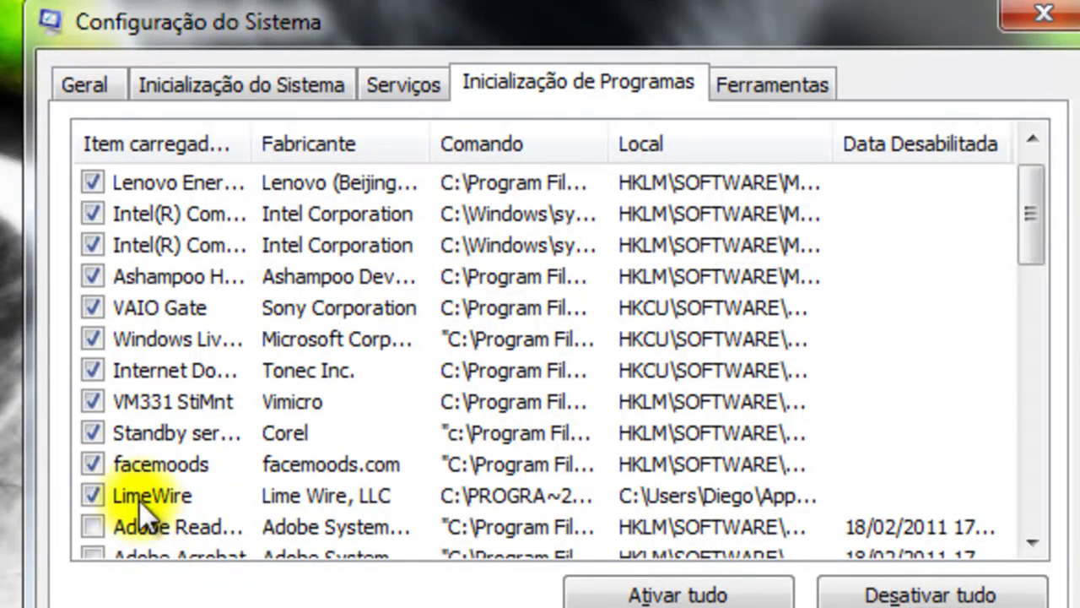
click(94, 501)
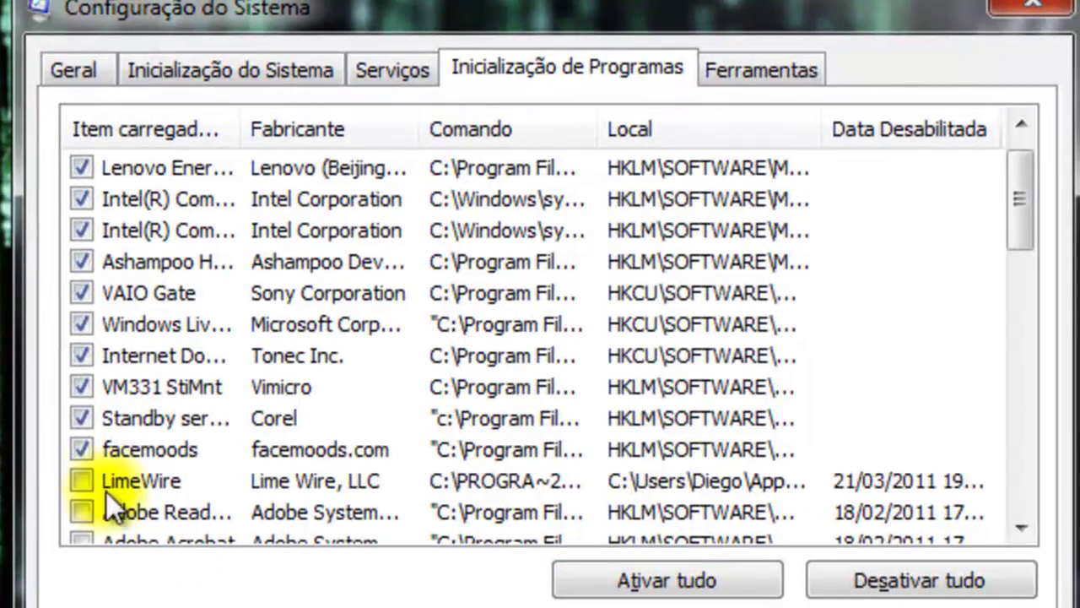
click(88, 446)
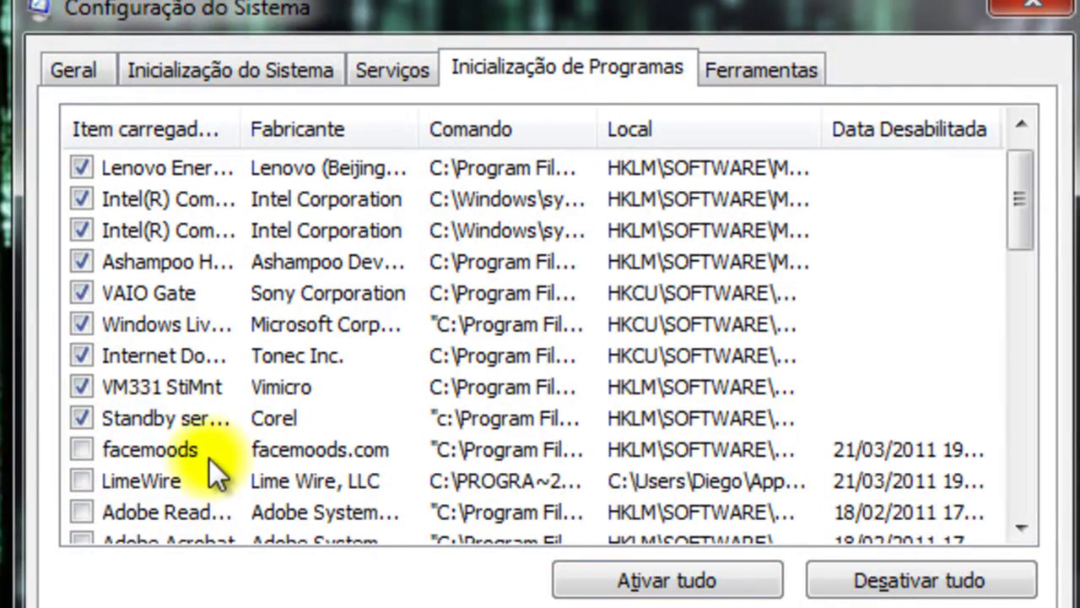
click(85, 355)
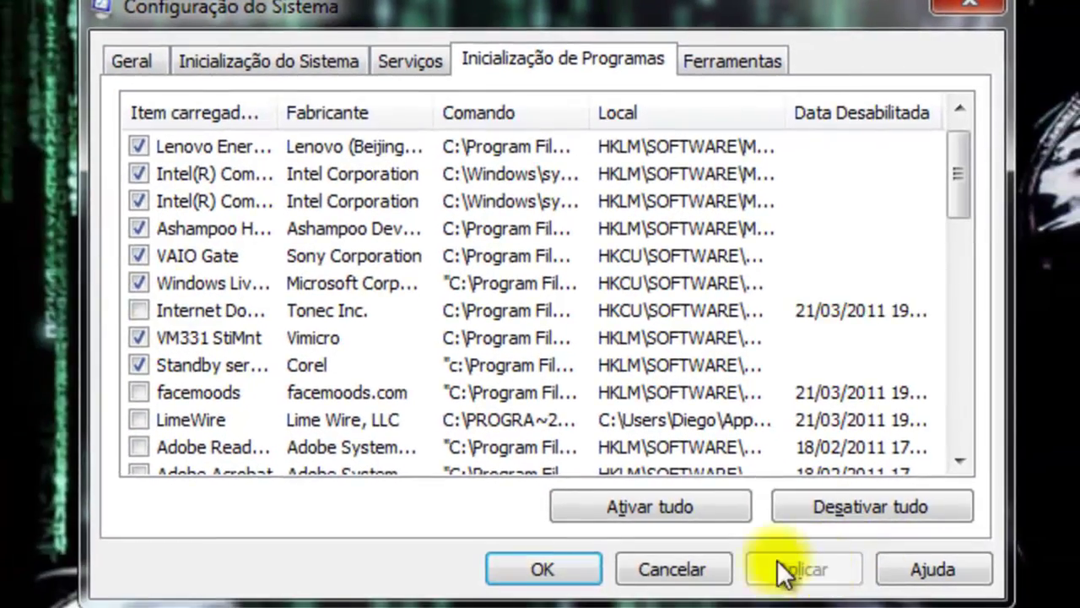
click(136, 286)
click(202, 281)
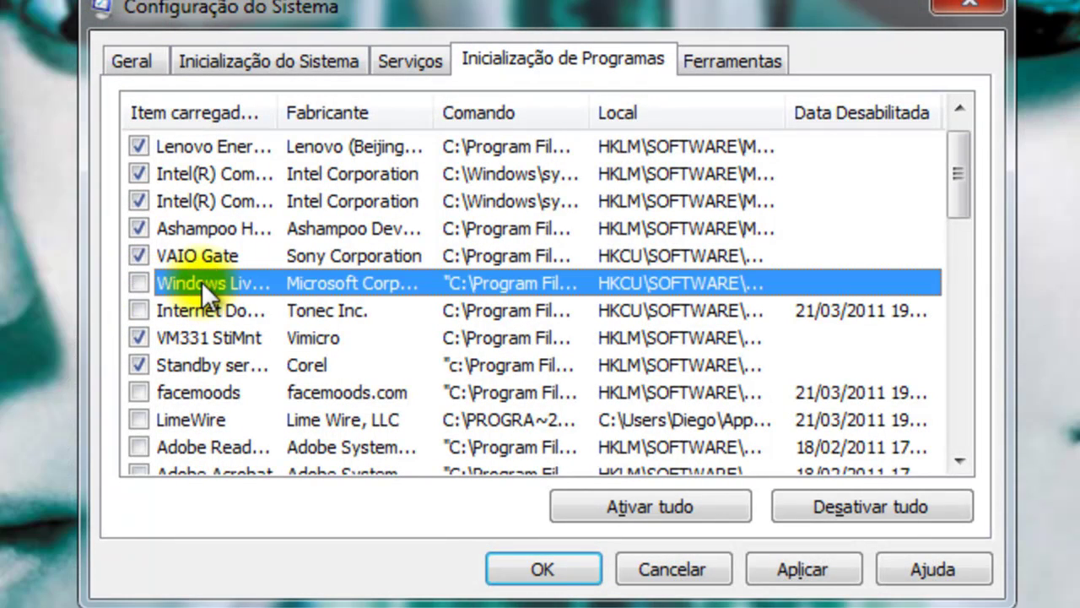
click(804, 568)
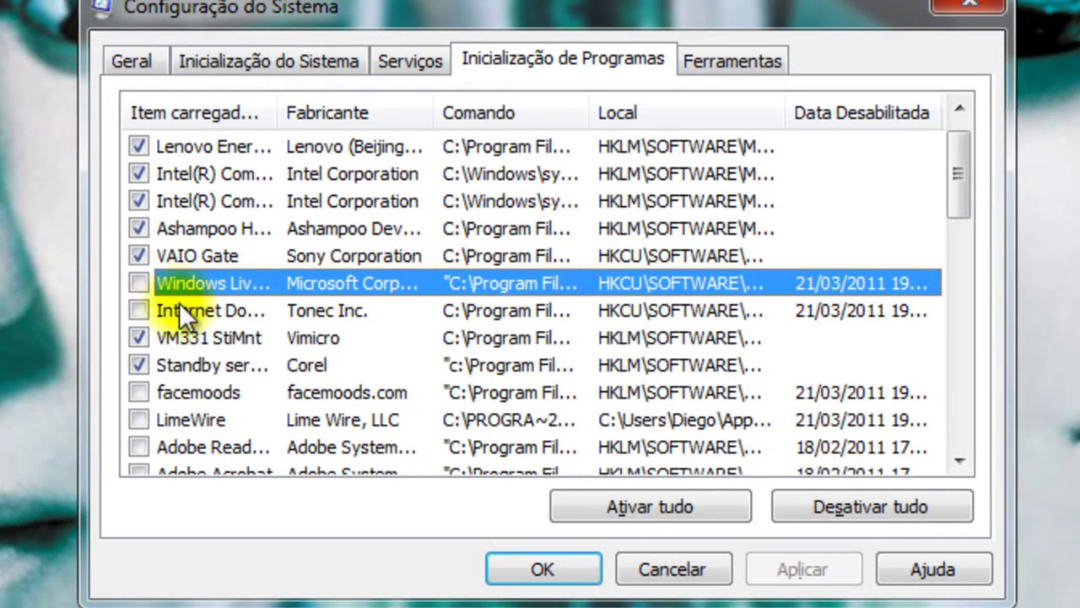
Step: Disable the Ashampoo startup item, apply the change and close System Configuration
click(177, 224)
click(140, 228)
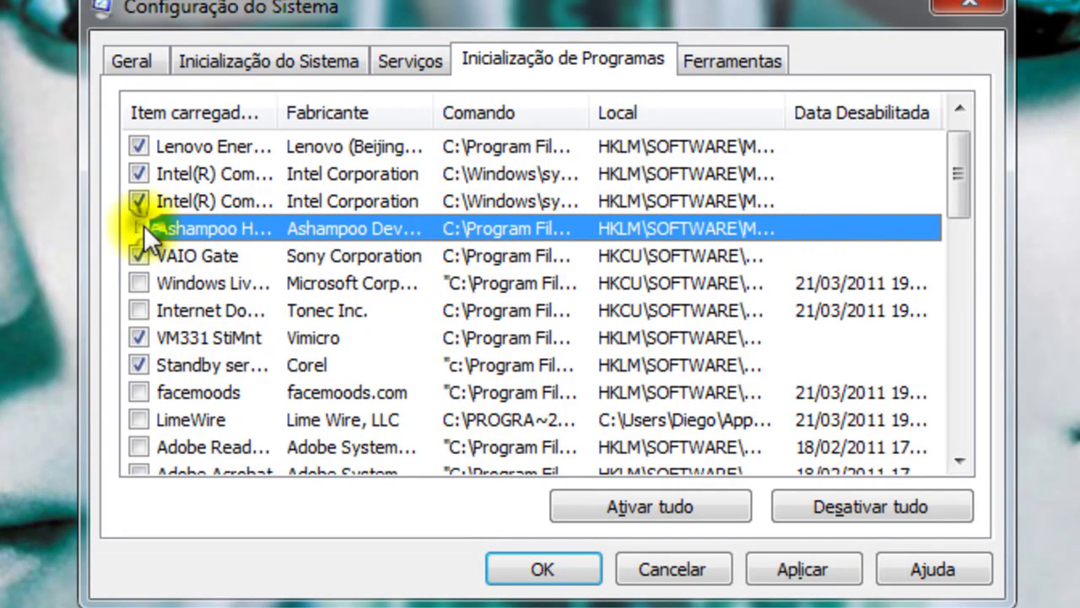
click(797, 571)
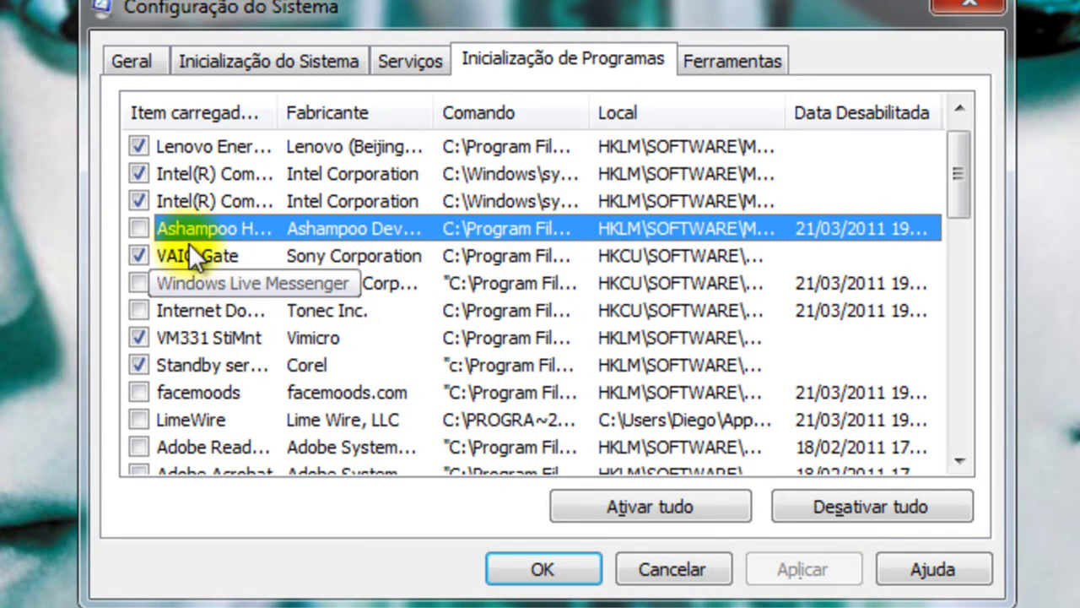
click(540, 574)
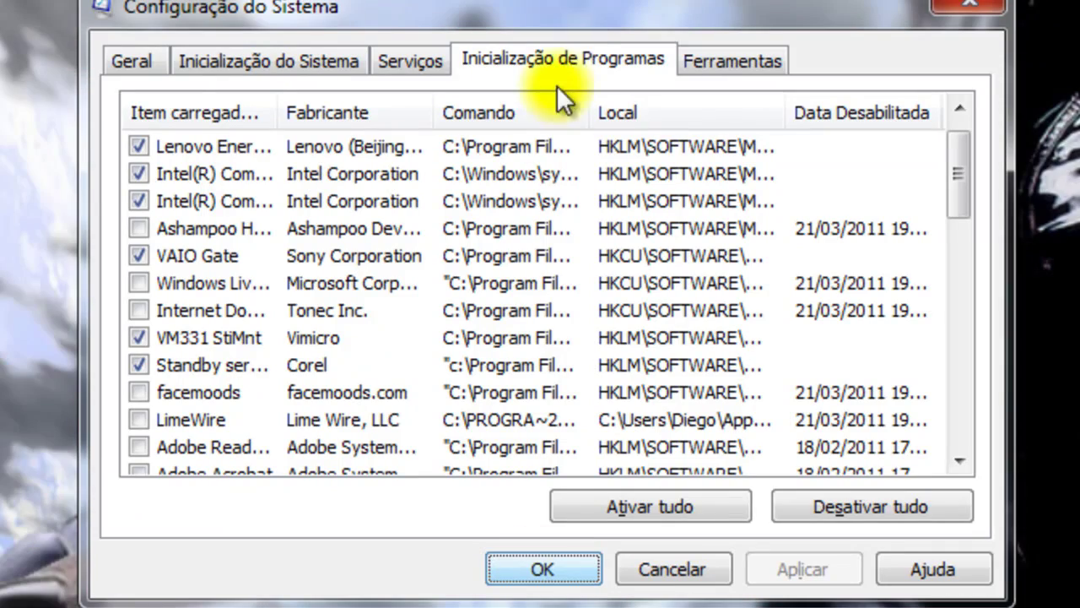
click(554, 571)
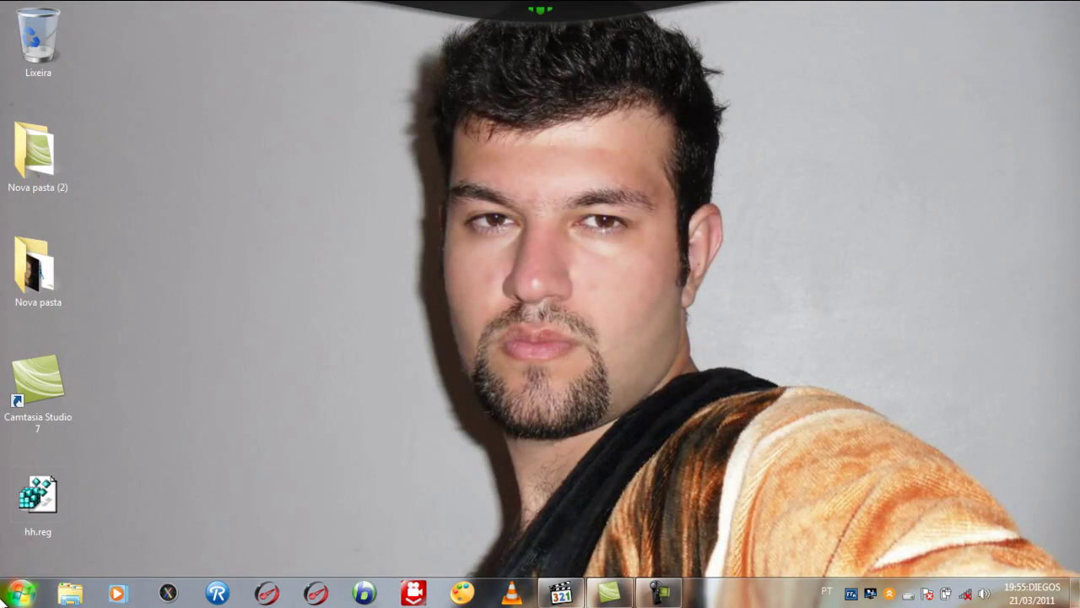
Step: In the properties of drive C:, leave content indexing of its files disabled, apply the setting and close the dialog
click(21, 592)
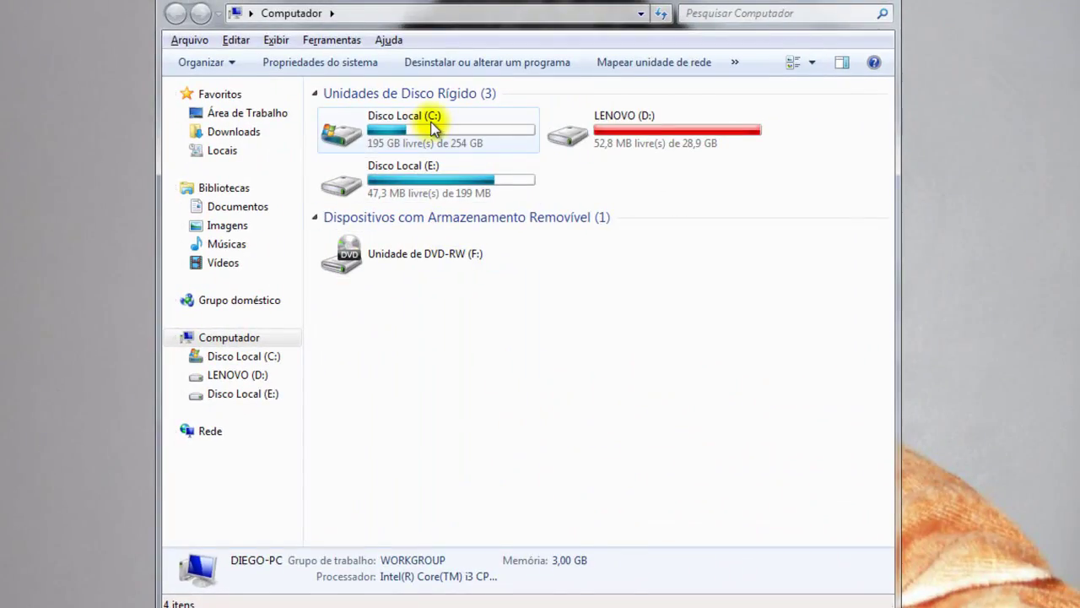
right_click(435, 126)
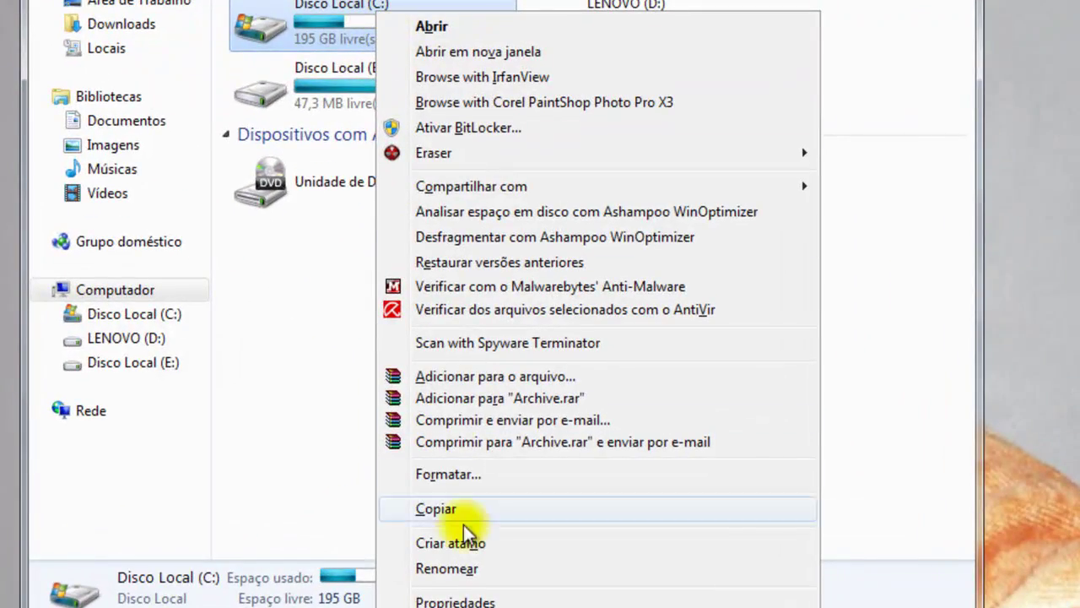
click(456, 601)
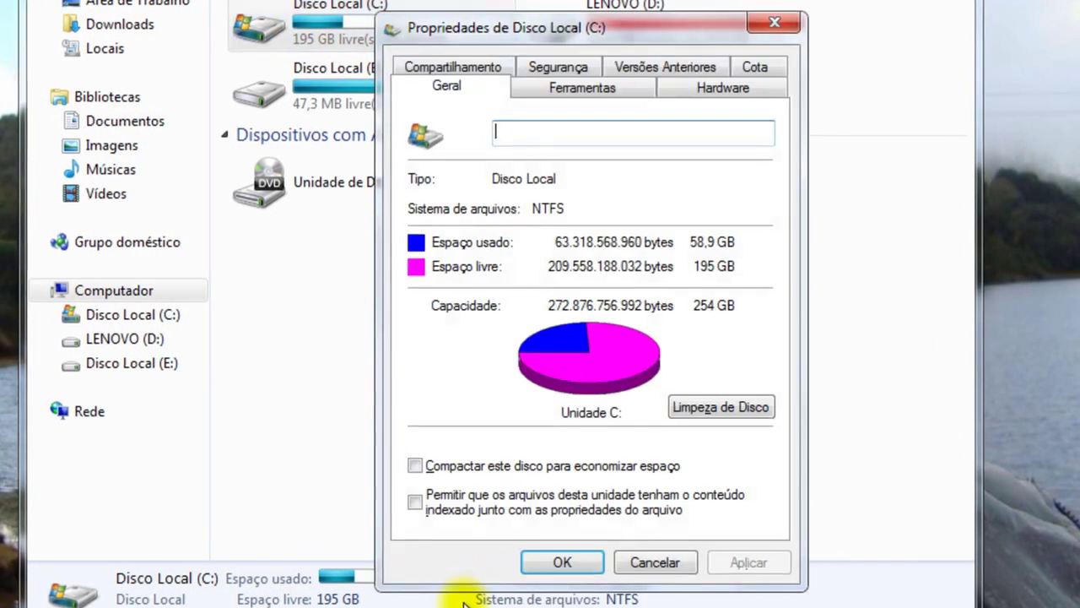
click(415, 497)
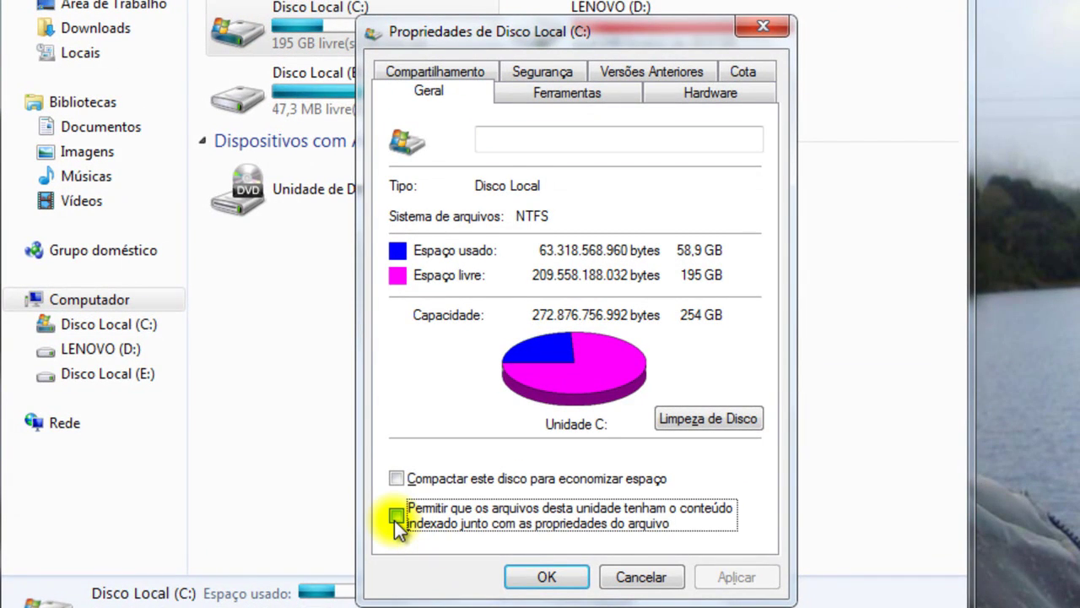
click(396, 517)
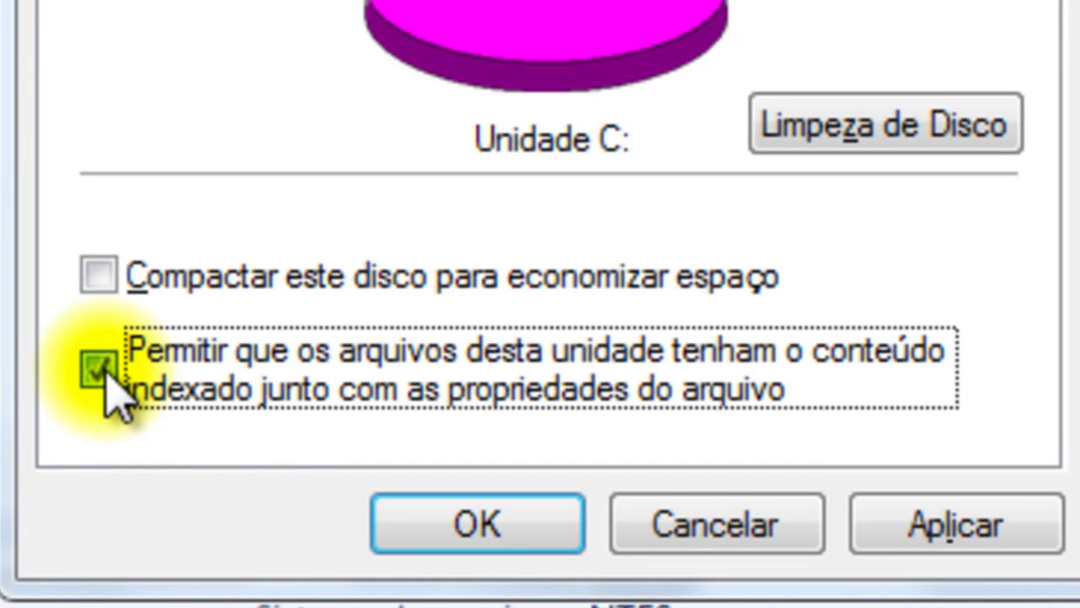
click(106, 379)
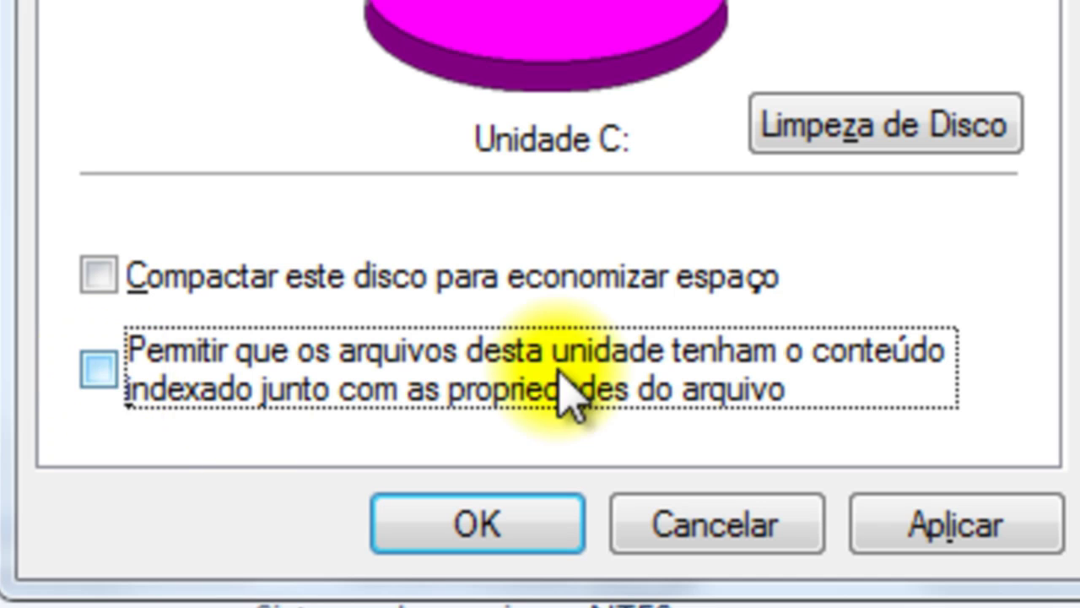
click(96, 382)
click(96, 384)
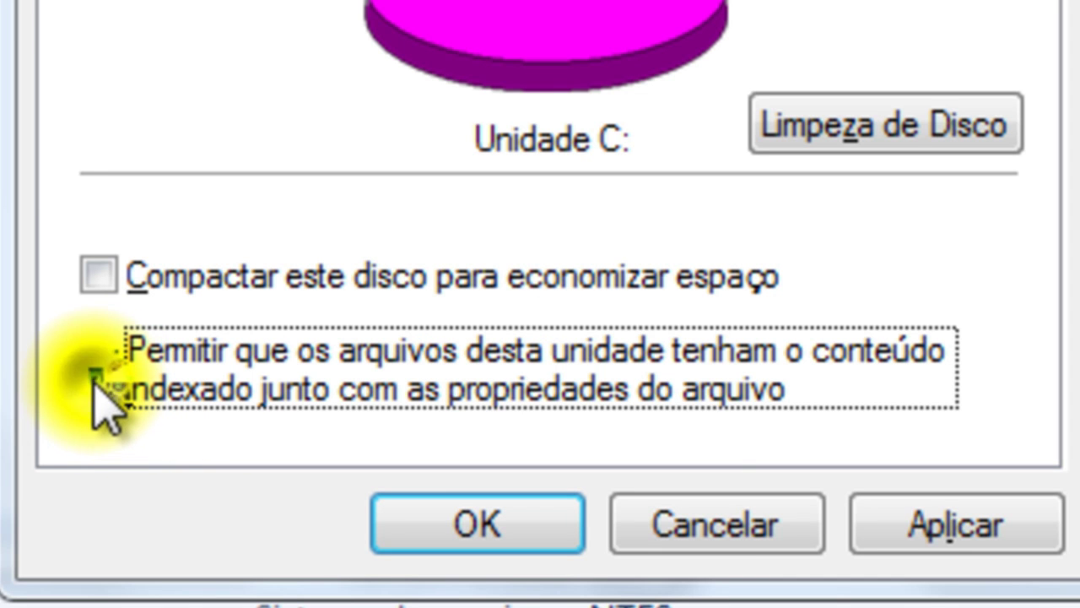
click(1039, 532)
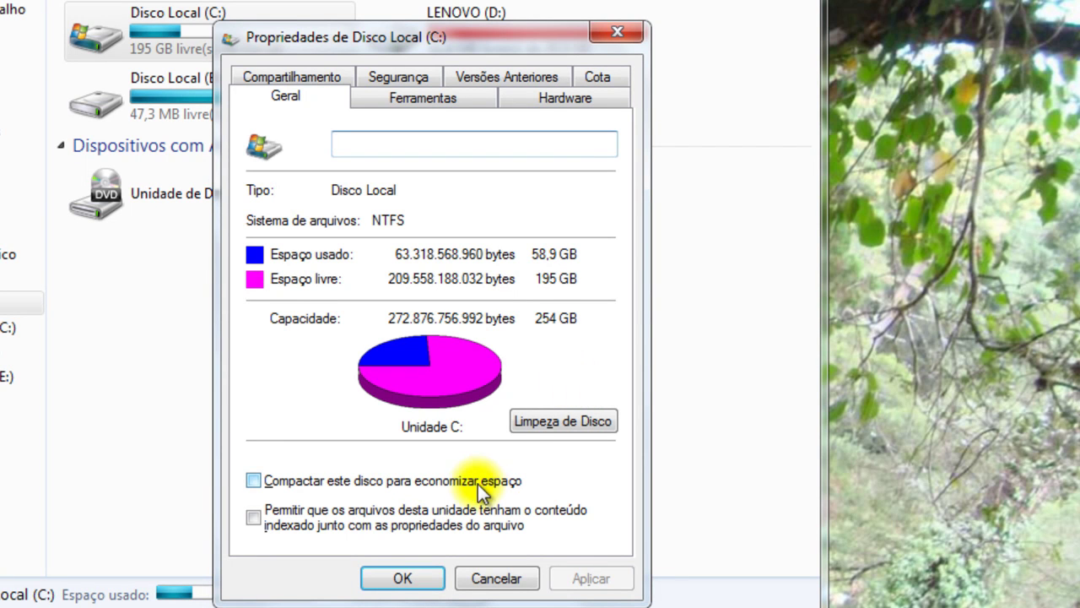
click(393, 581)
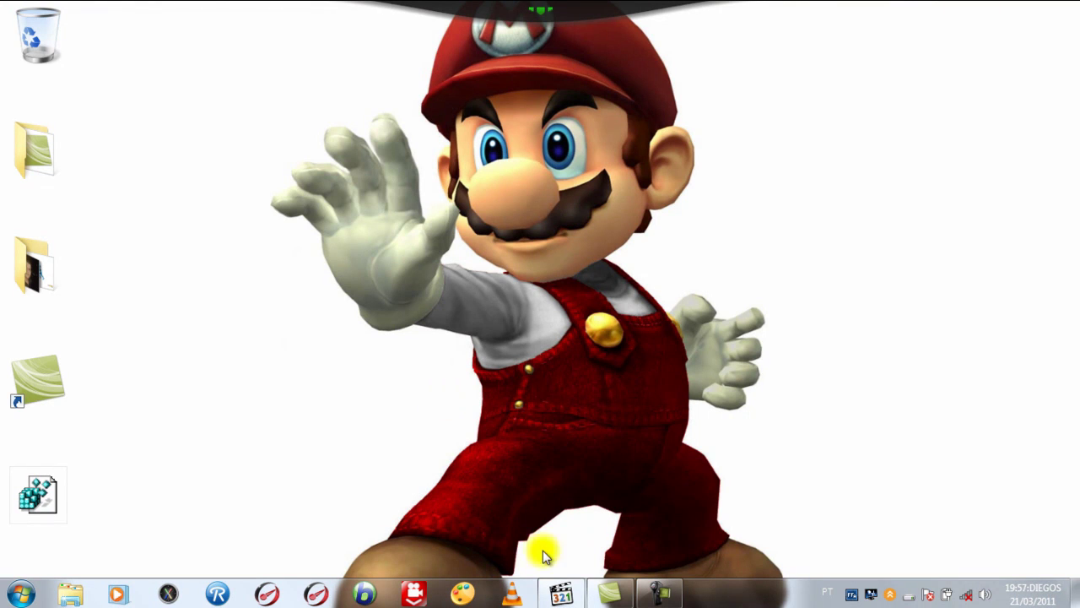
Step: Open the computer's advanced system properties and bring up the performance settings with the visual effects options
click(21, 593)
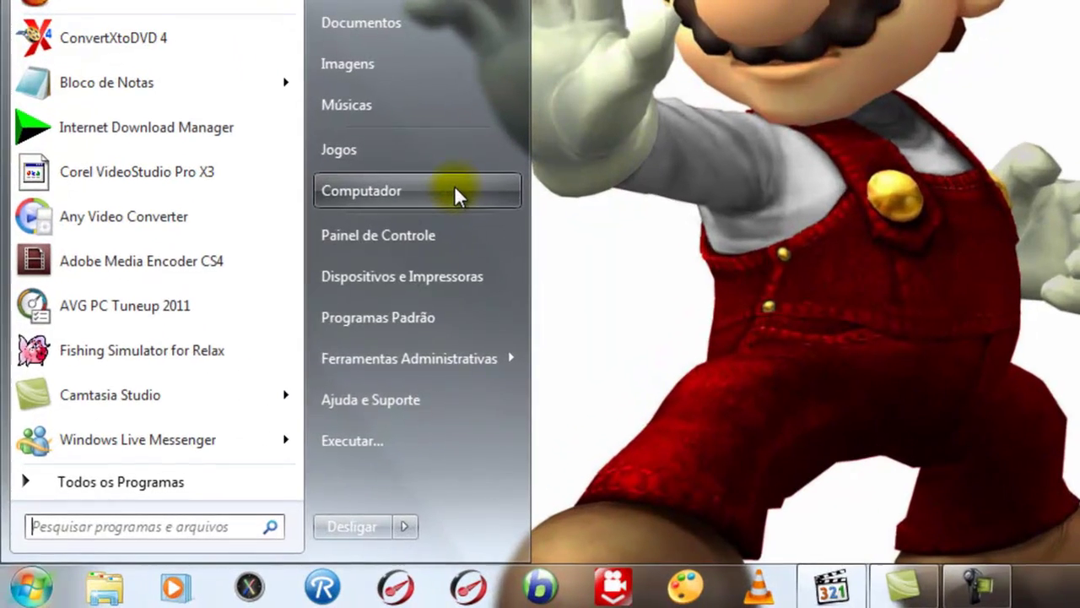
right_click(373, 266)
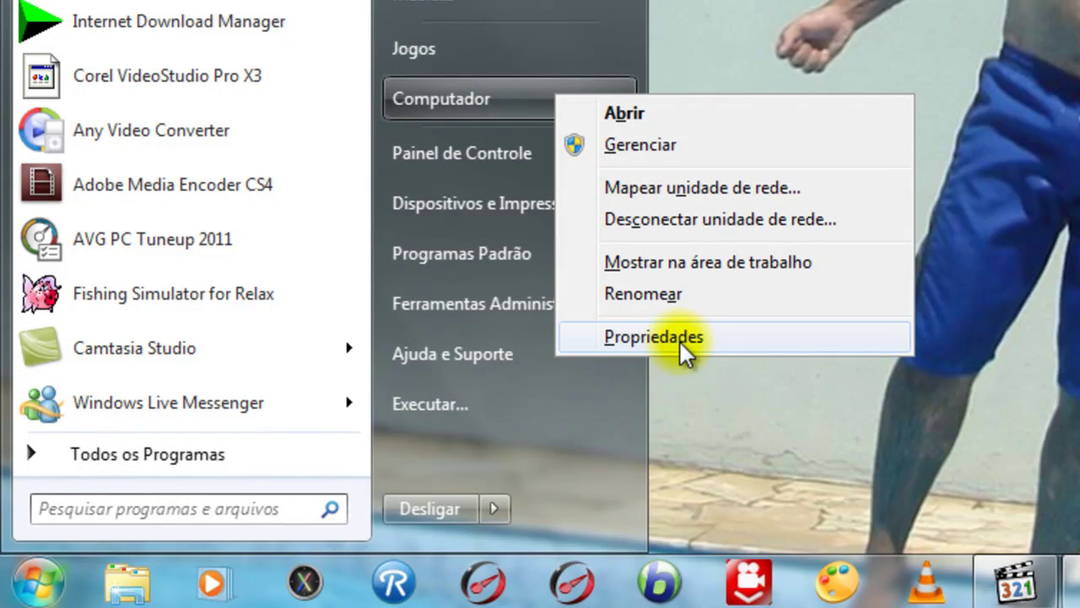
click(679, 339)
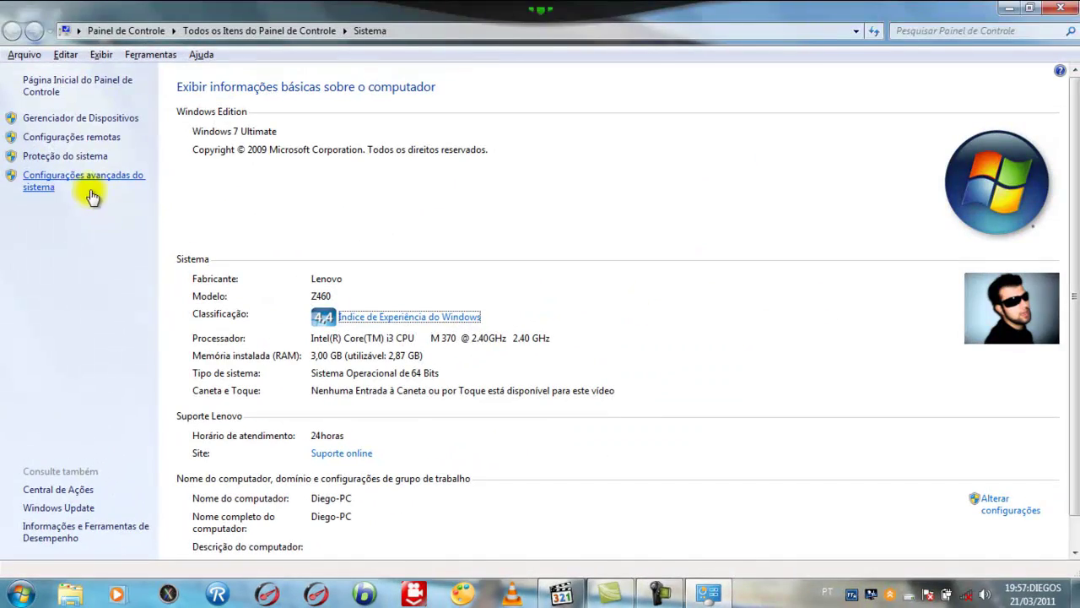
click(76, 156)
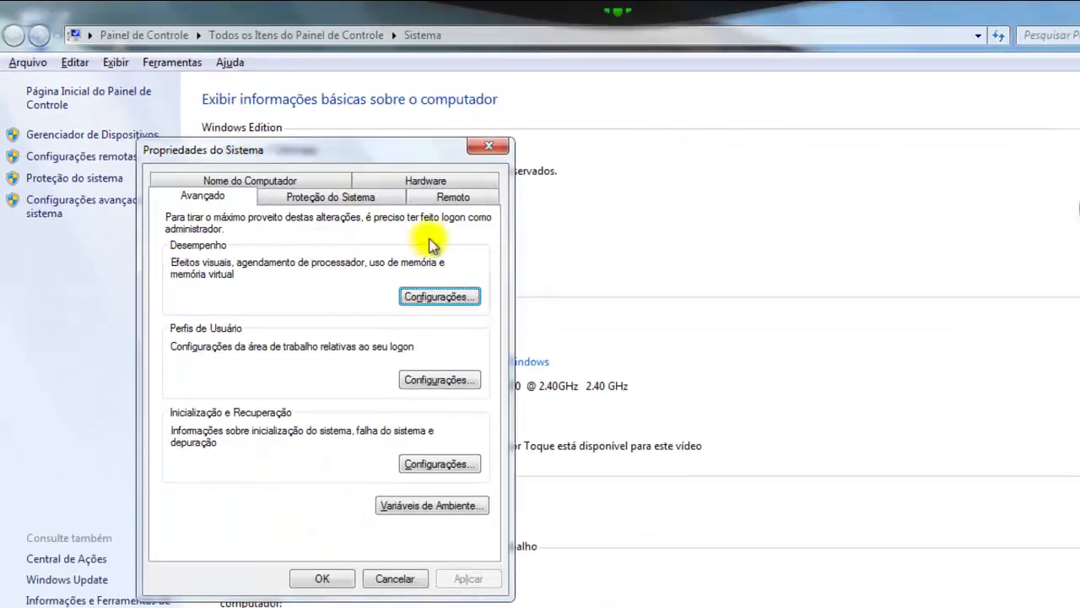
click(485, 281)
click(624, 288)
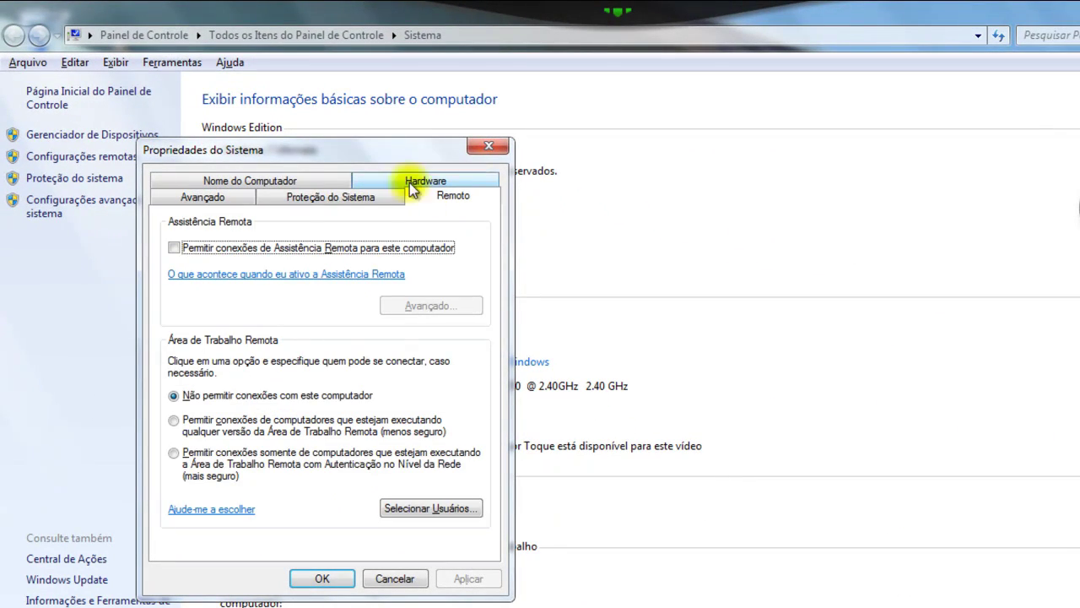
click(213, 202)
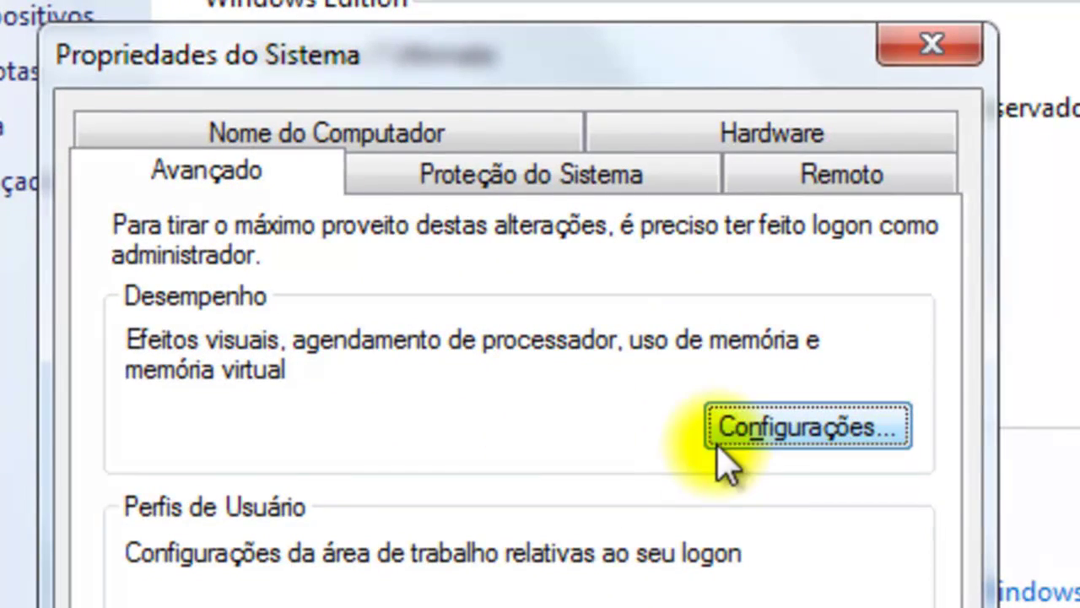
click(789, 447)
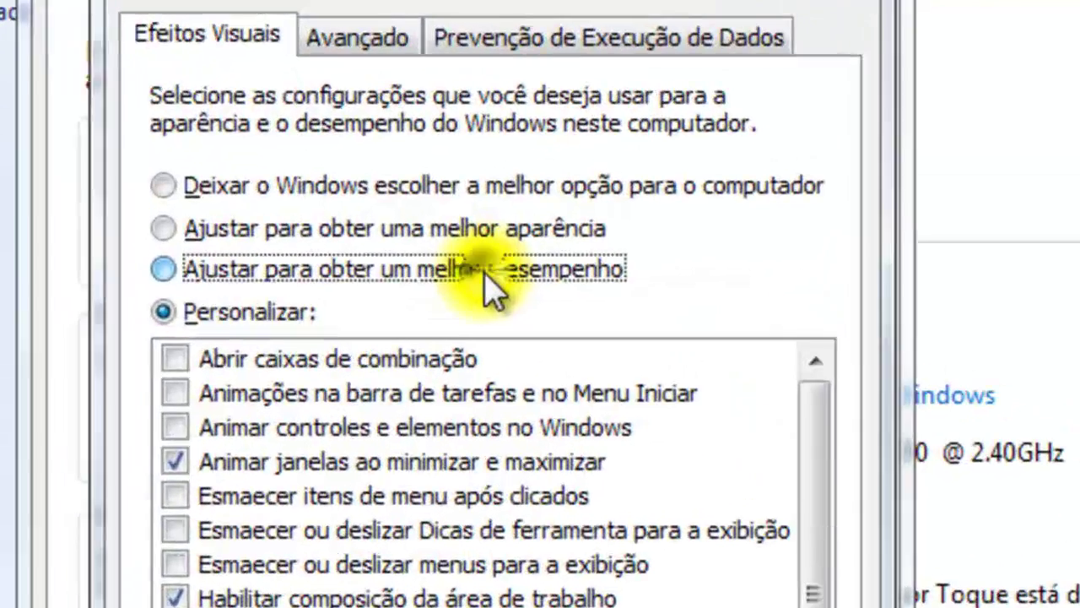
Step: Select the visual effects preset for best performance and review the list of effects it controls
click(393, 187)
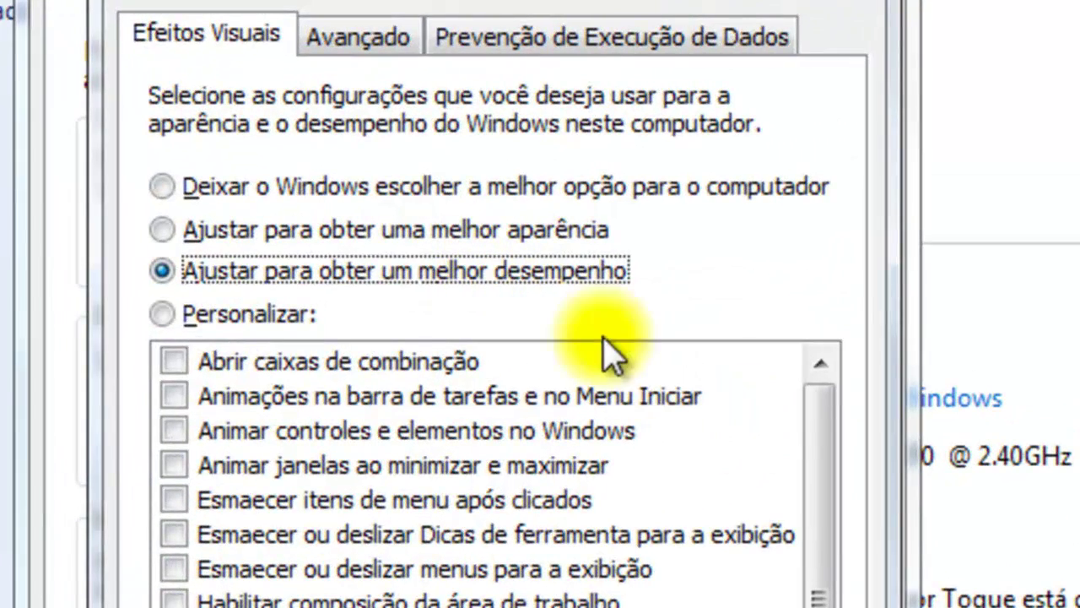
drag(816, 495, 807, 579)
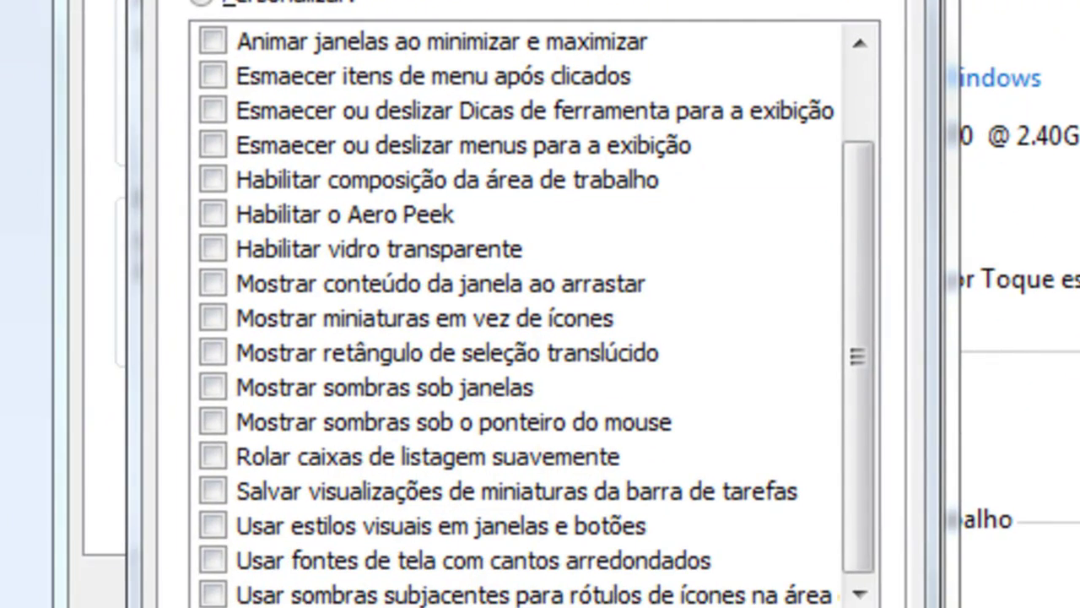
drag(853, 222, 875, 169)
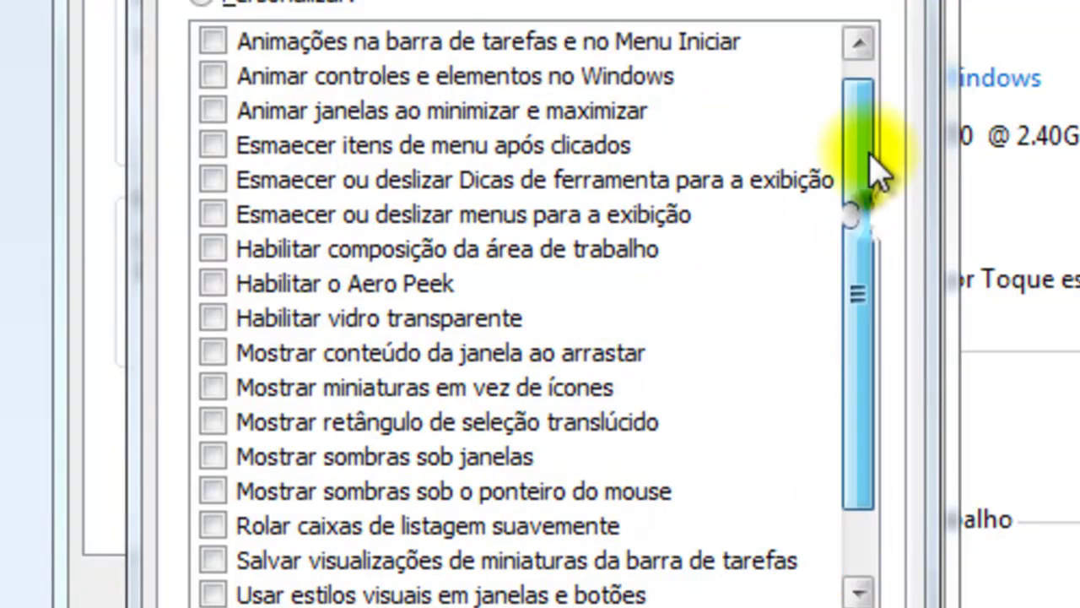
key(super)
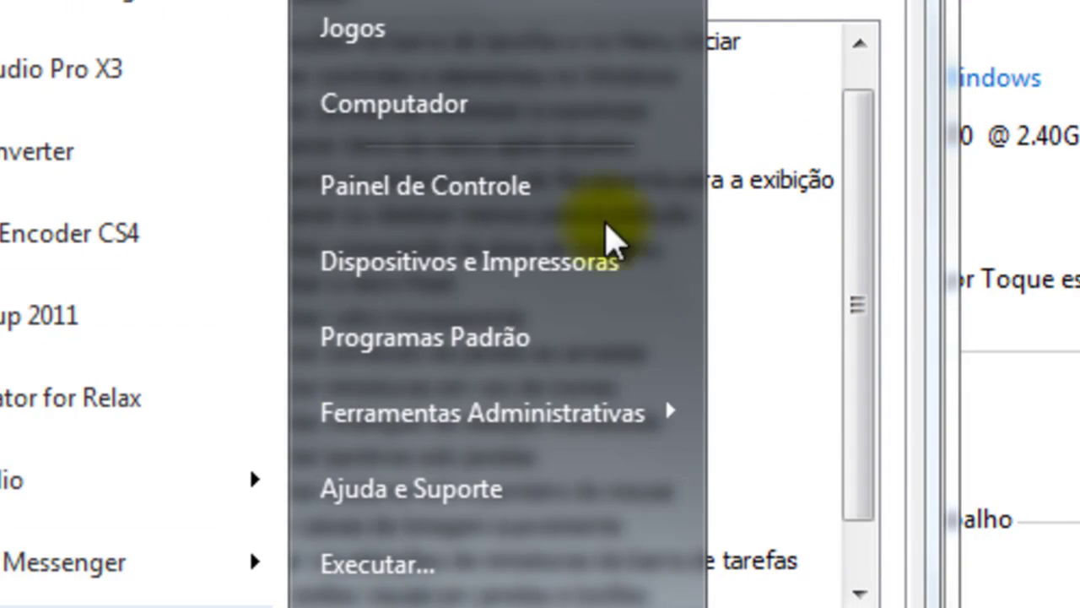
key(super)
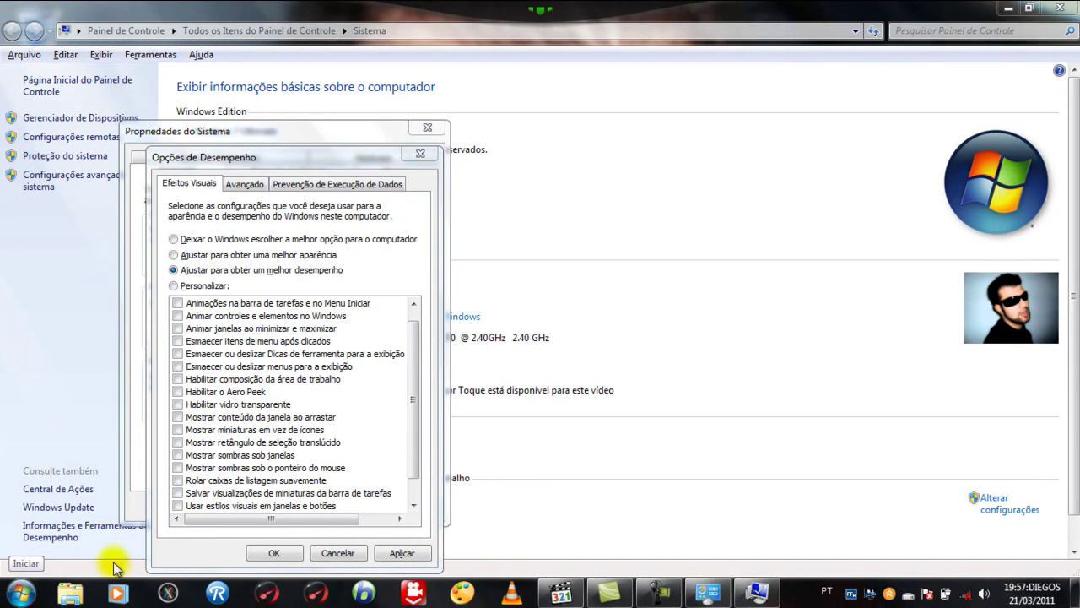
drag(415, 431, 332, 296)
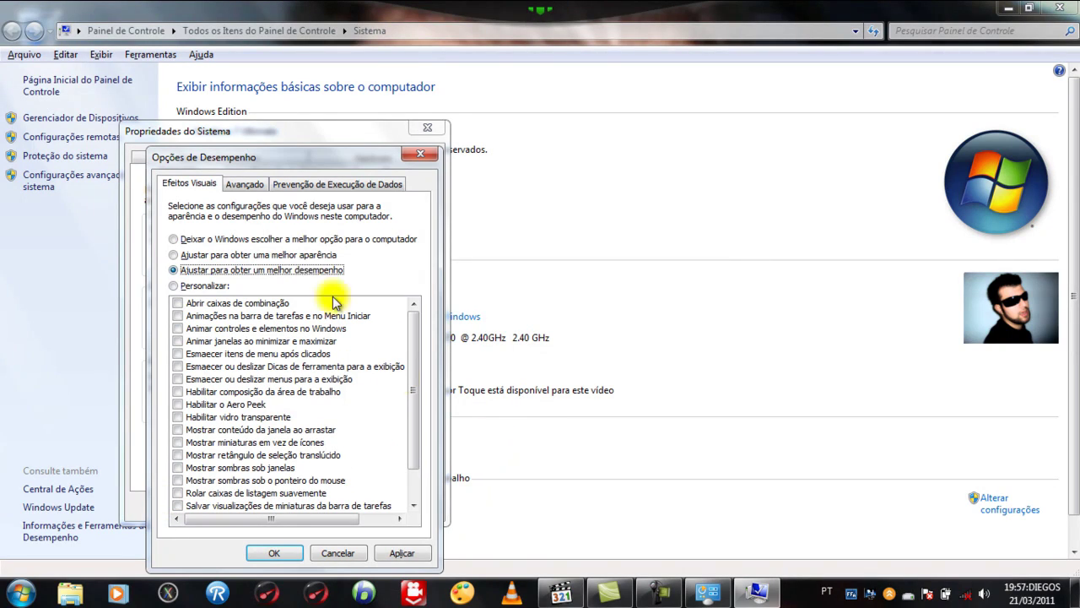
Step: Compare the best-appearance, Windows-chosen, custom and best-performance visual effects presets, and discard the changes
click(274, 255)
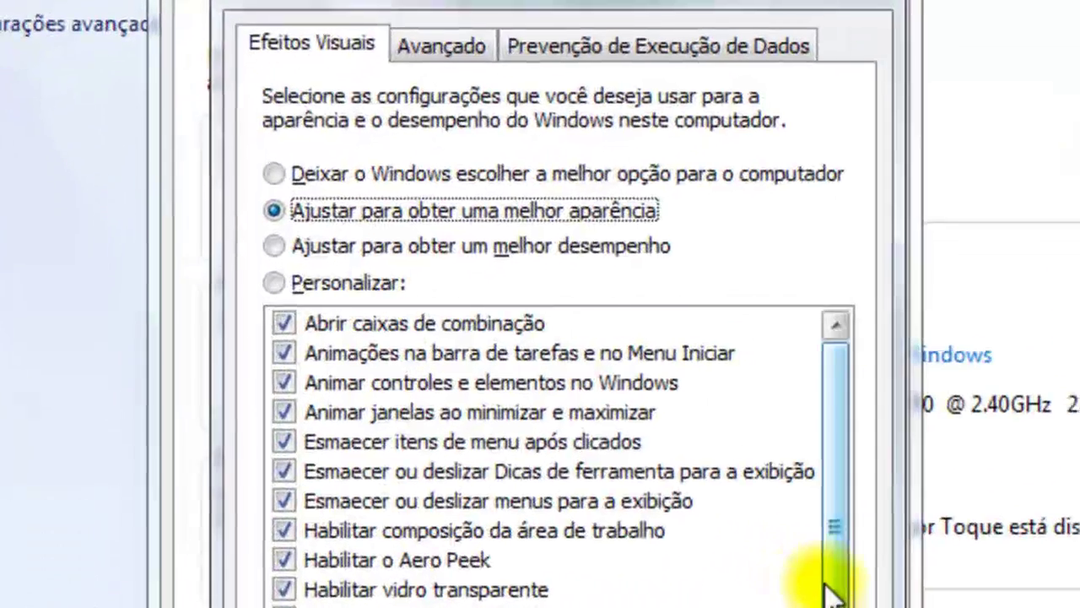
scroll(412, 416, down, 1)
key(super)
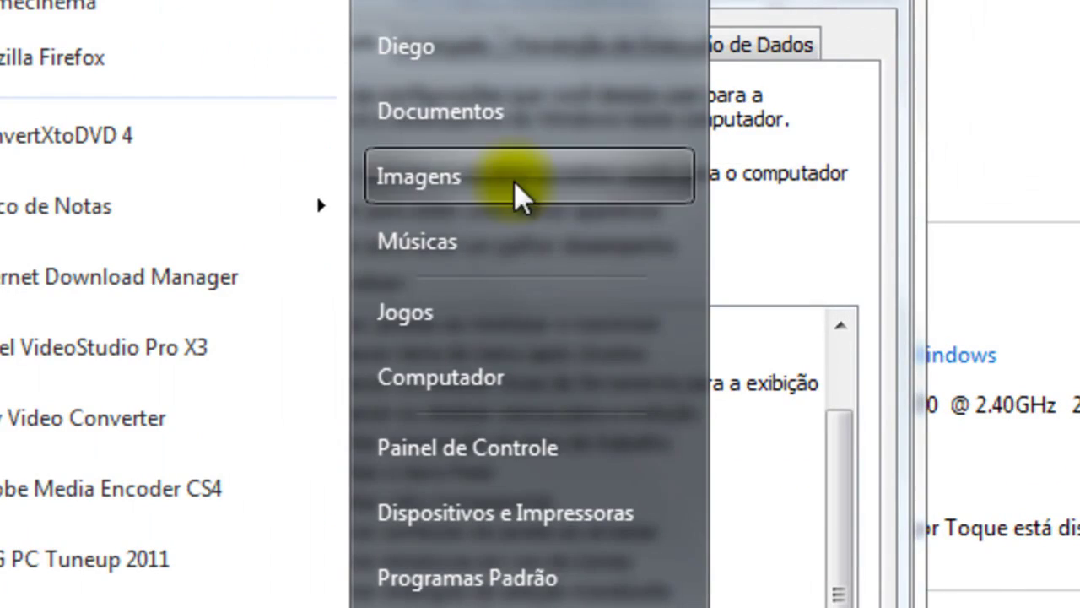
key(Escape)
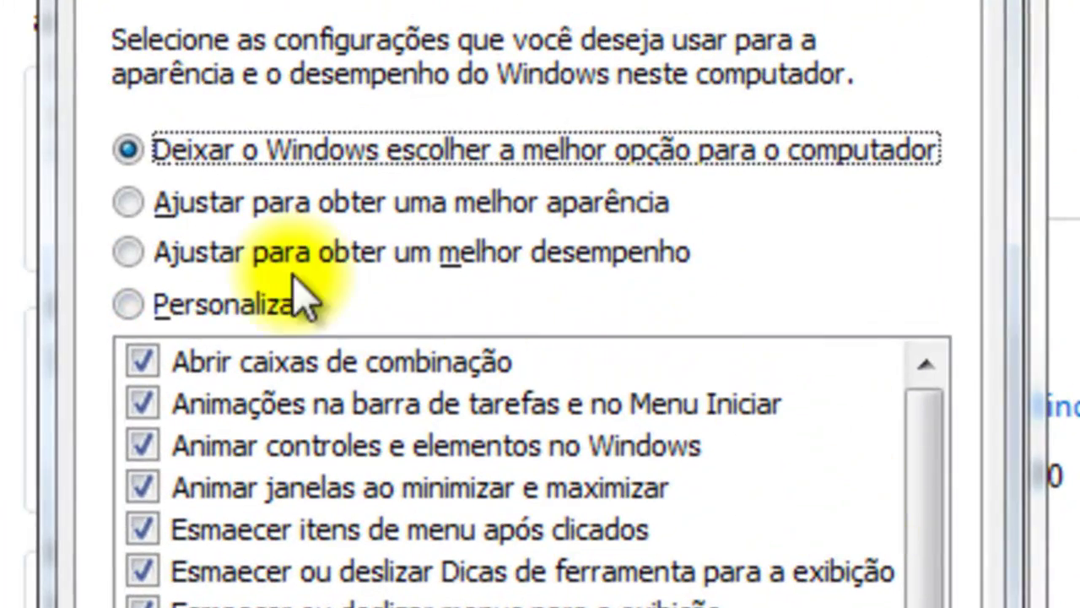
click(283, 297)
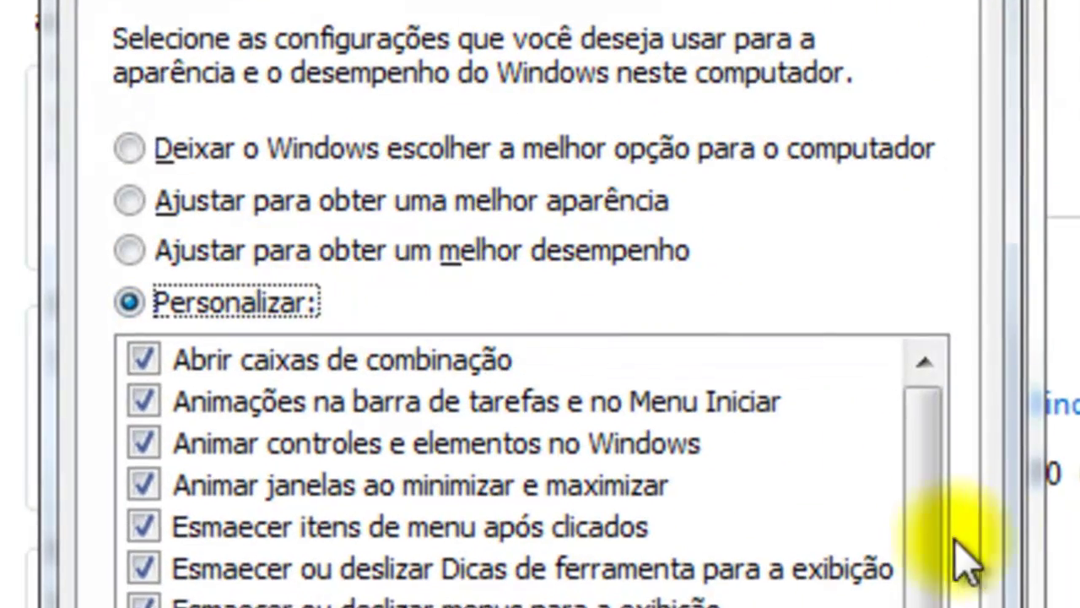
scroll(852, 397, down, 1)
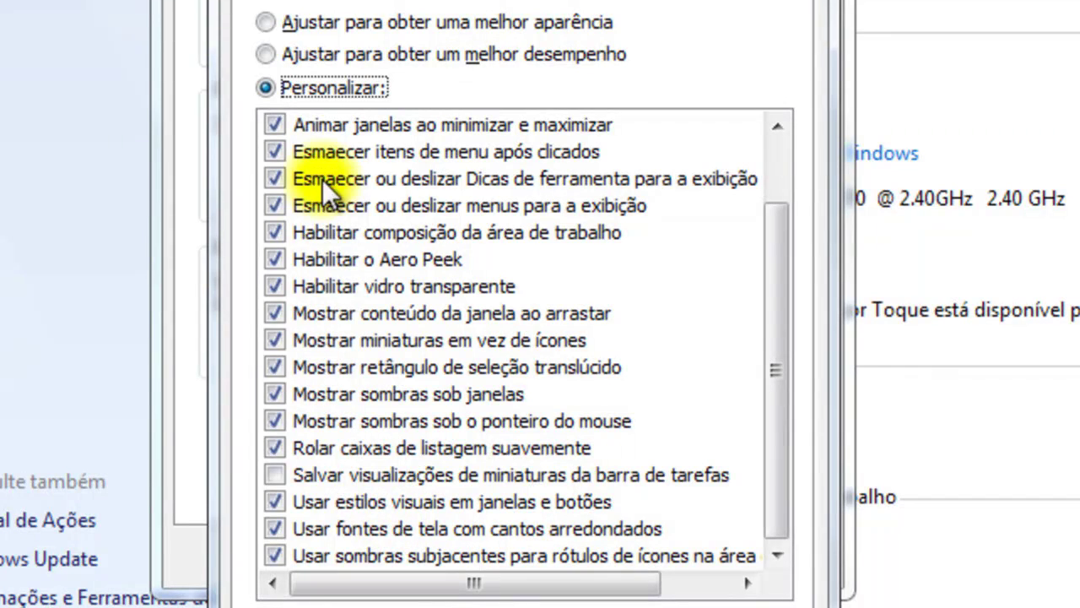
drag(770, 377, 718, 253)
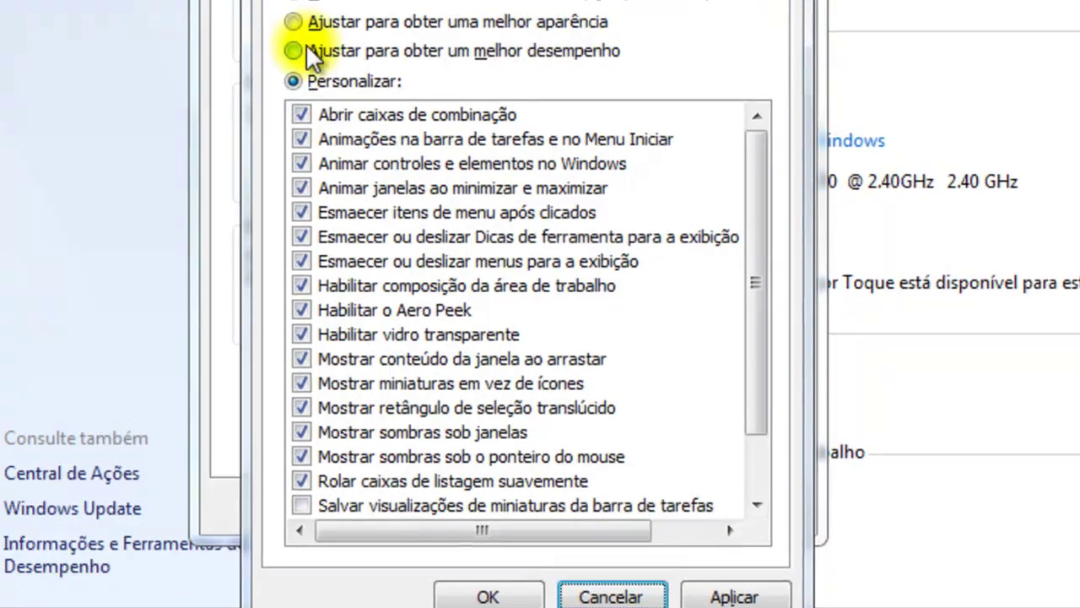
click(295, 48)
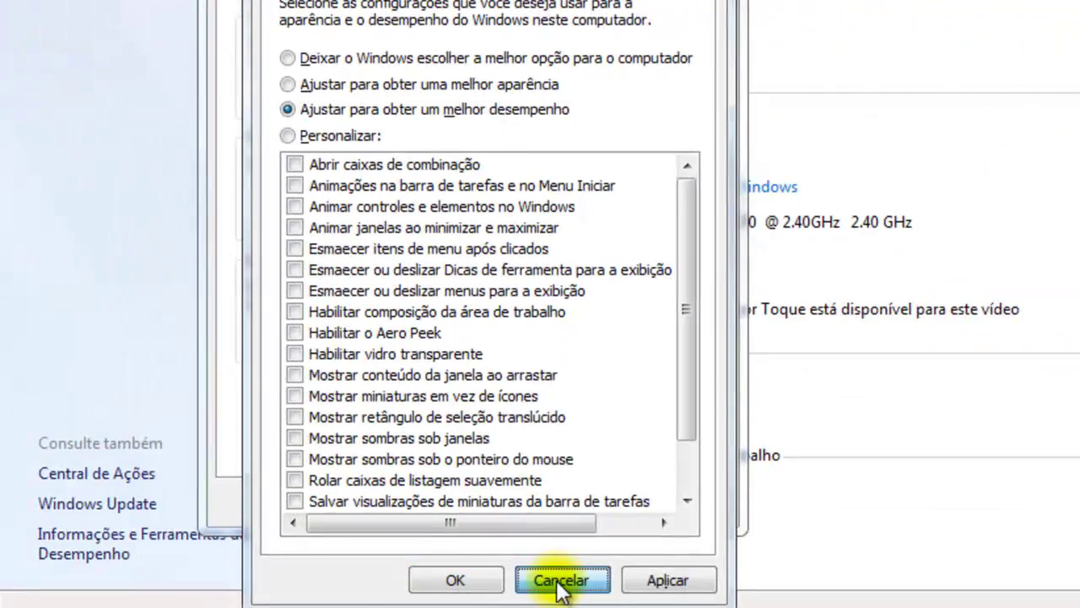
click(559, 581)
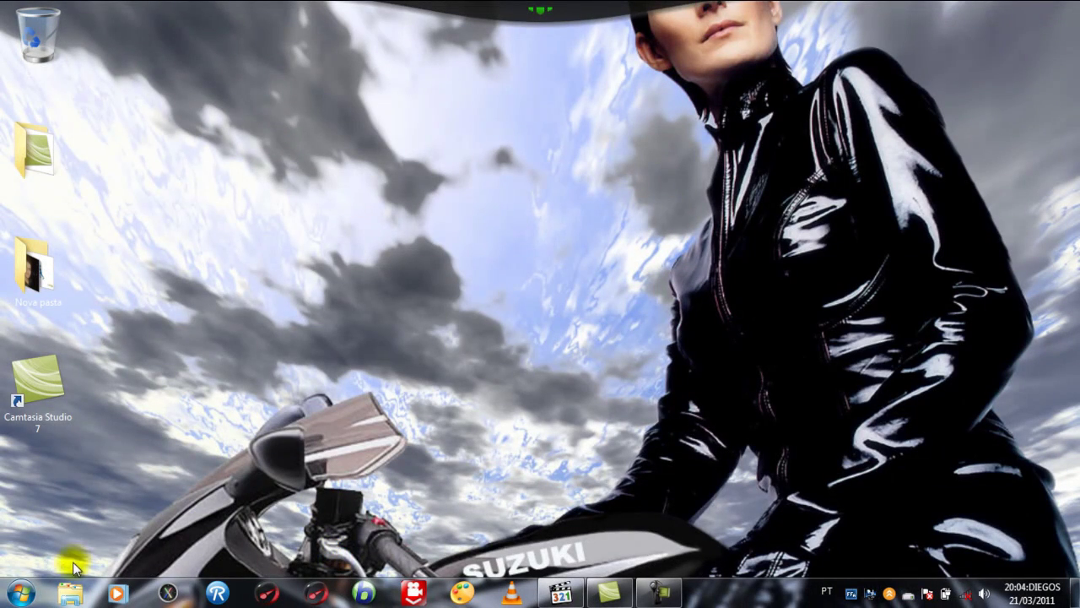
Step: Launch the Local Group Policy Editor by running gpedit.msc and reposition its window
click(23, 594)
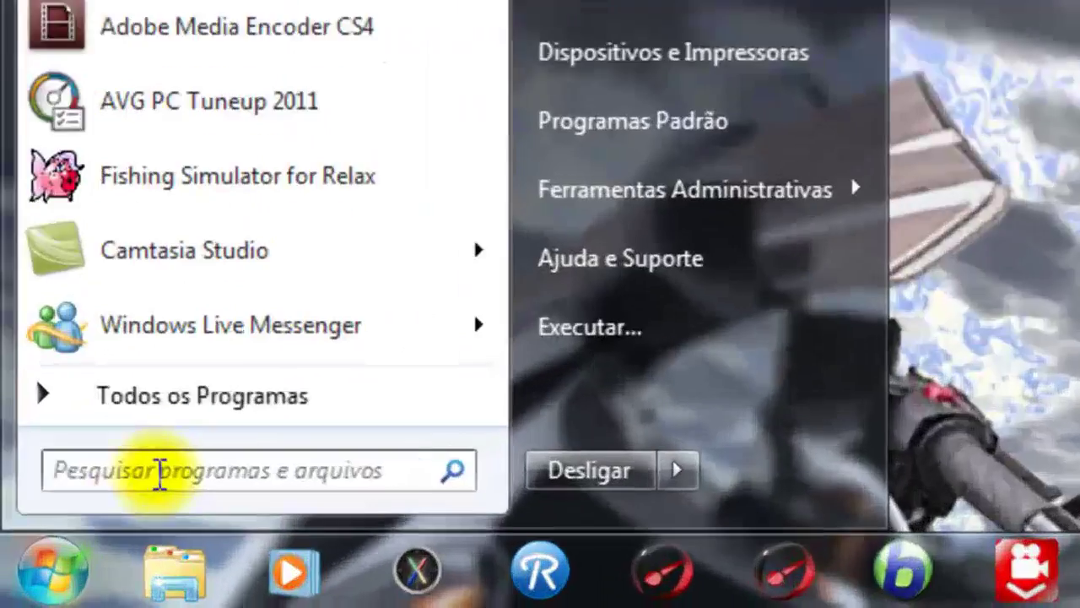
right_click(64, 555)
click(304, 275)
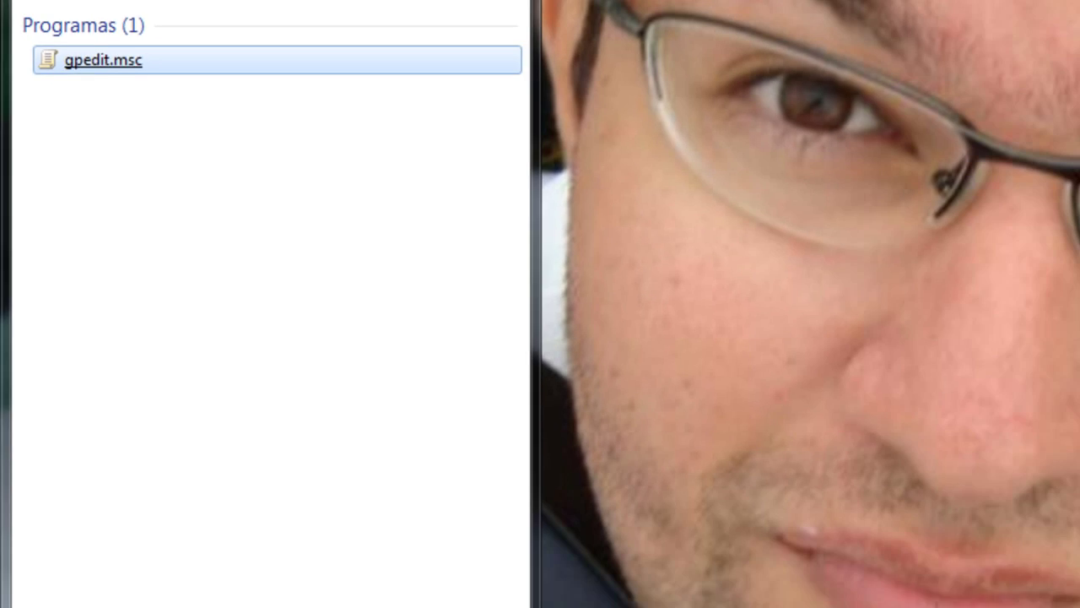
drag(118, 535, 29, 535)
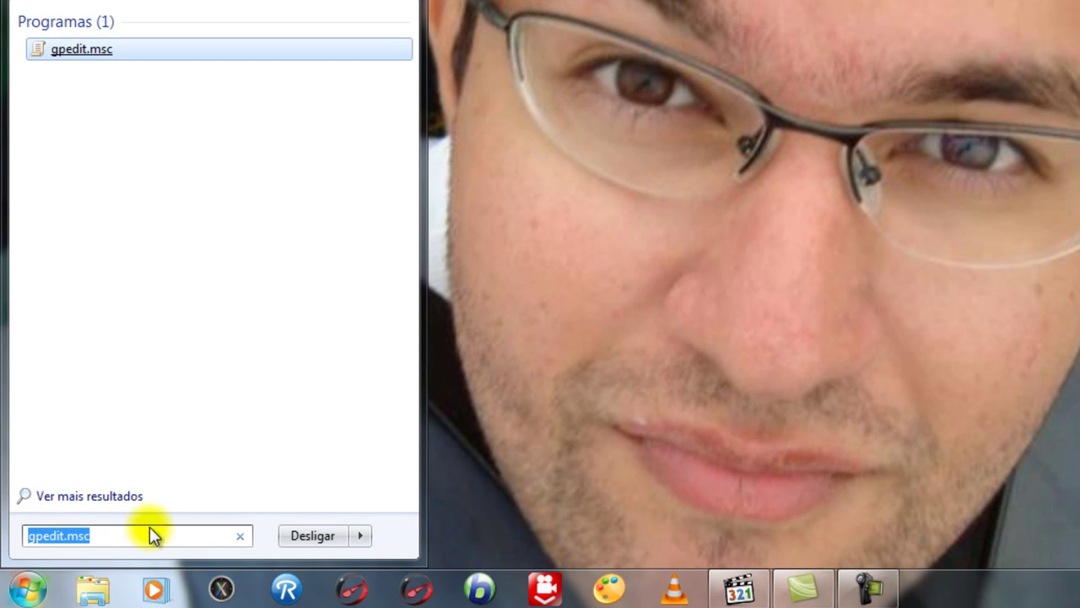
click(84, 50)
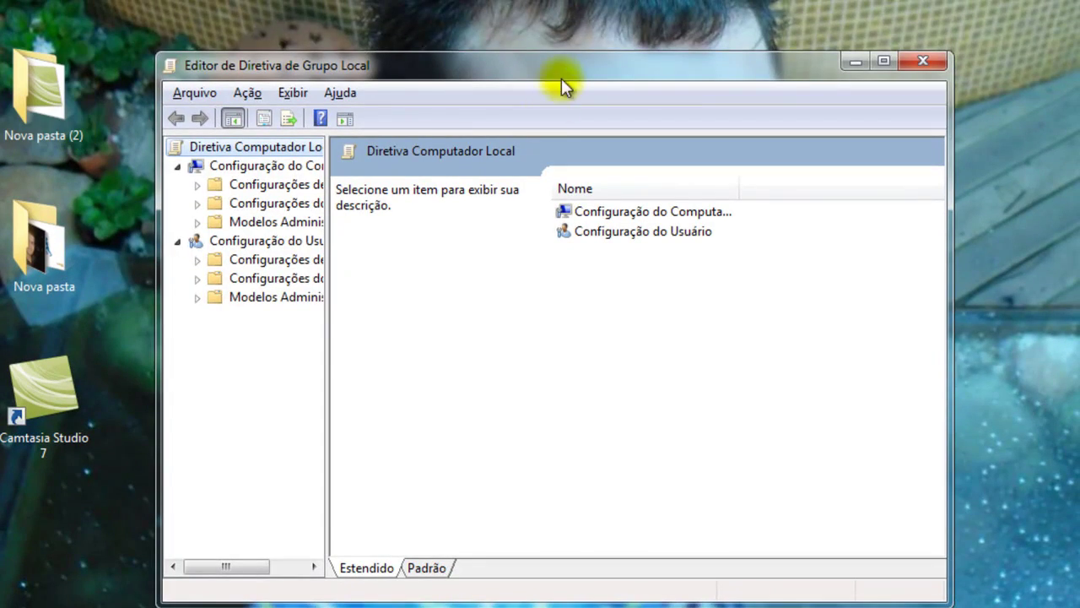
drag(564, 84, 770, 28)
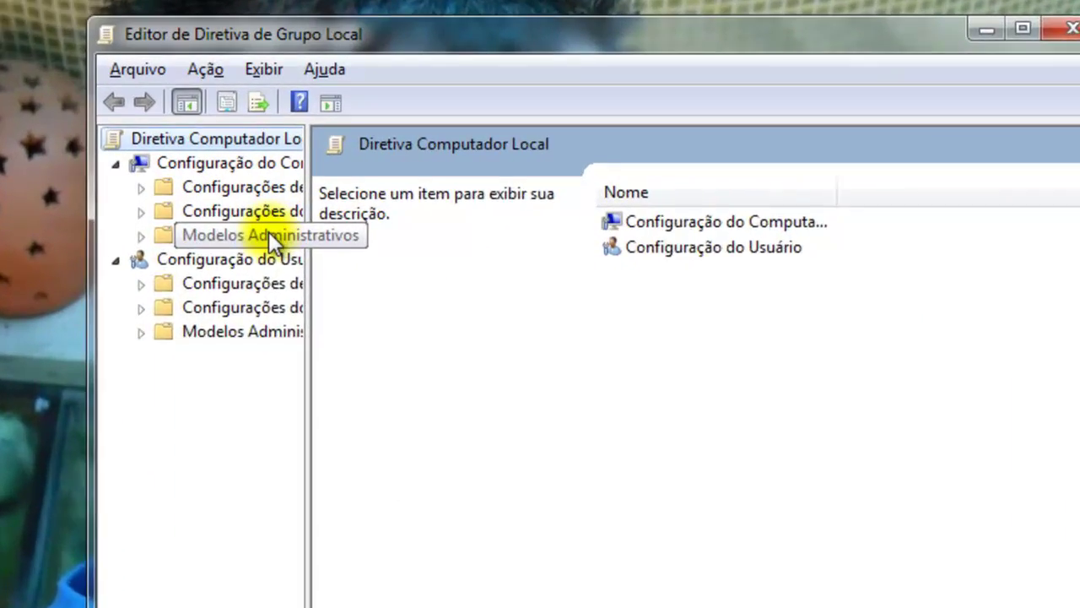
Step: Under the computer configuration's Modelos Administrativos, go to Rede and open the Agendador de pacotes QoS folder
click(353, 188)
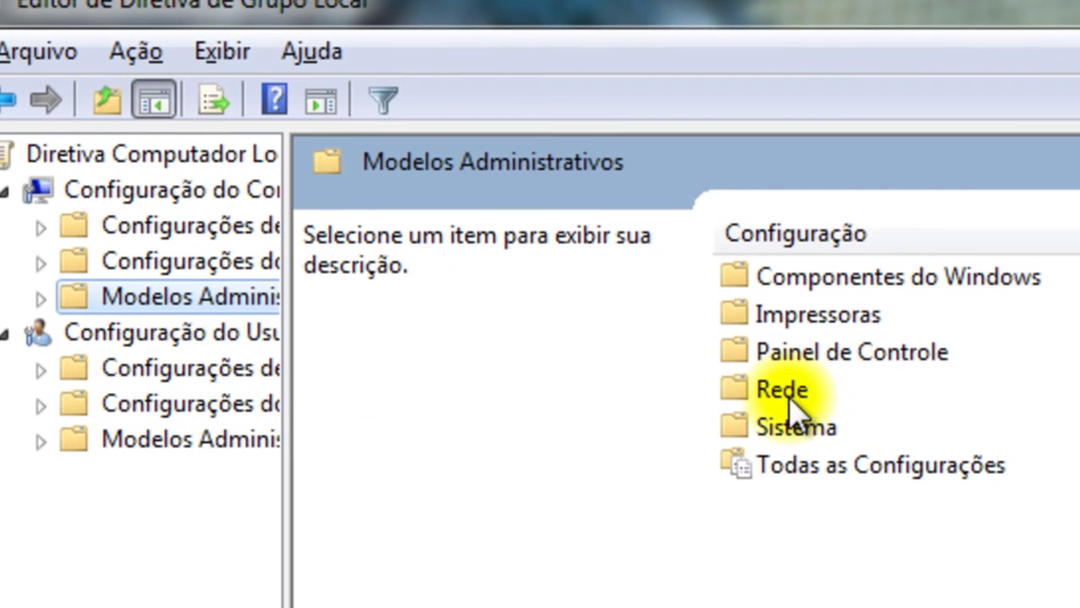
click(783, 414)
double_click(780, 368)
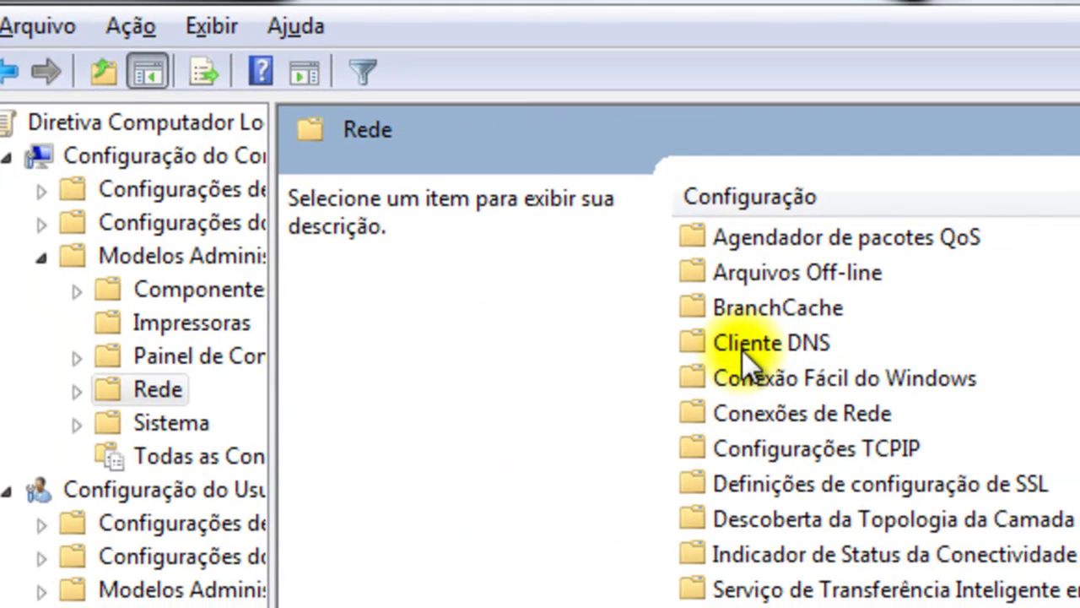
click(820, 232)
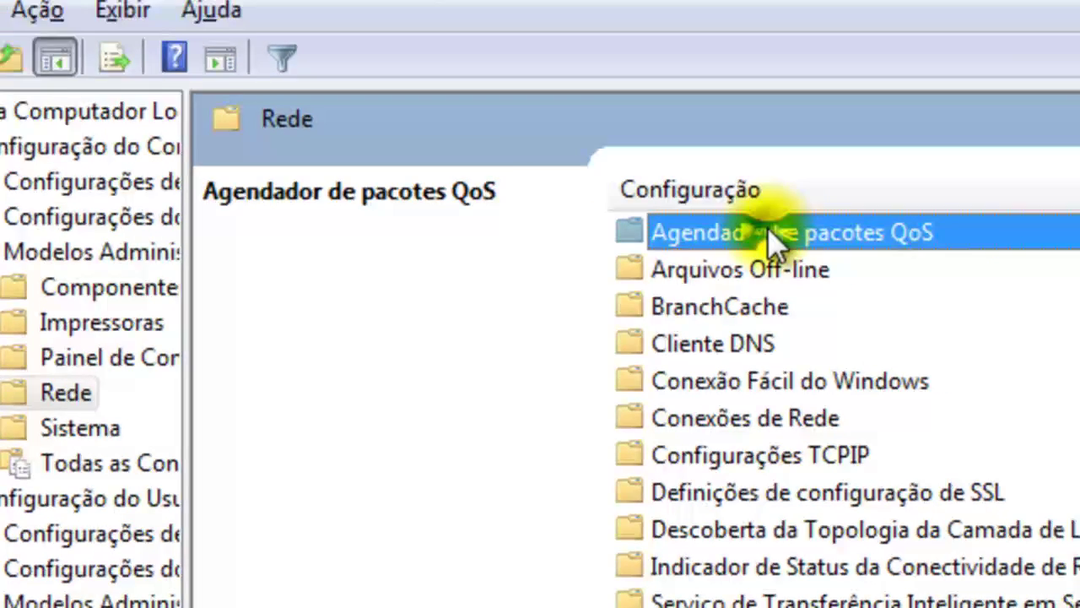
double_click(821, 233)
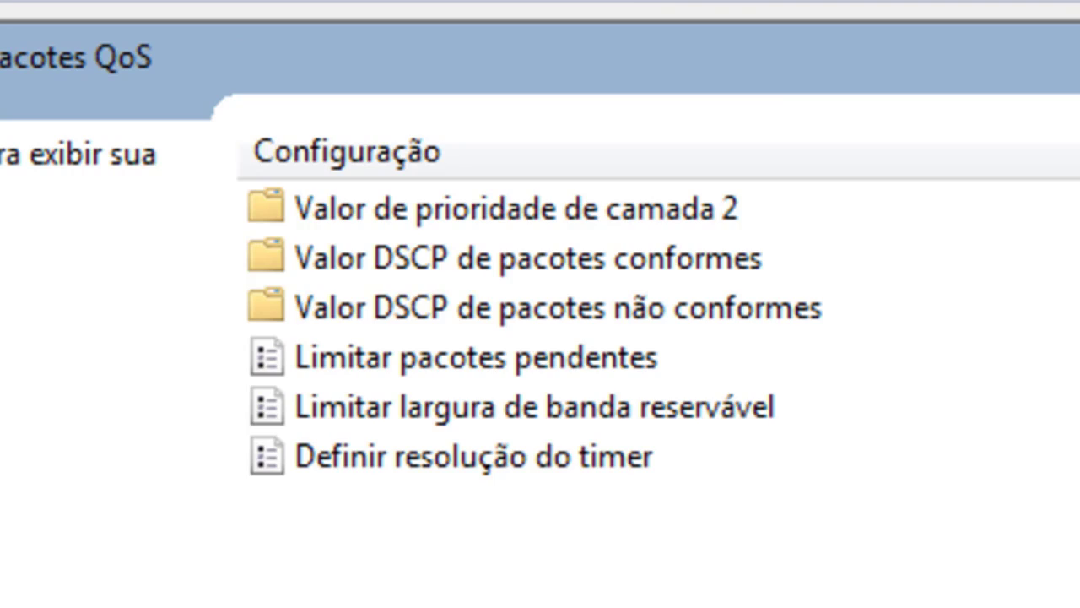
Step: Open the Limitar largura de banda reservável policy, set it to Habilitado and enter a bandwidth limit of 0 %
scroll(419, 422, right, 3)
double_click(477, 422)
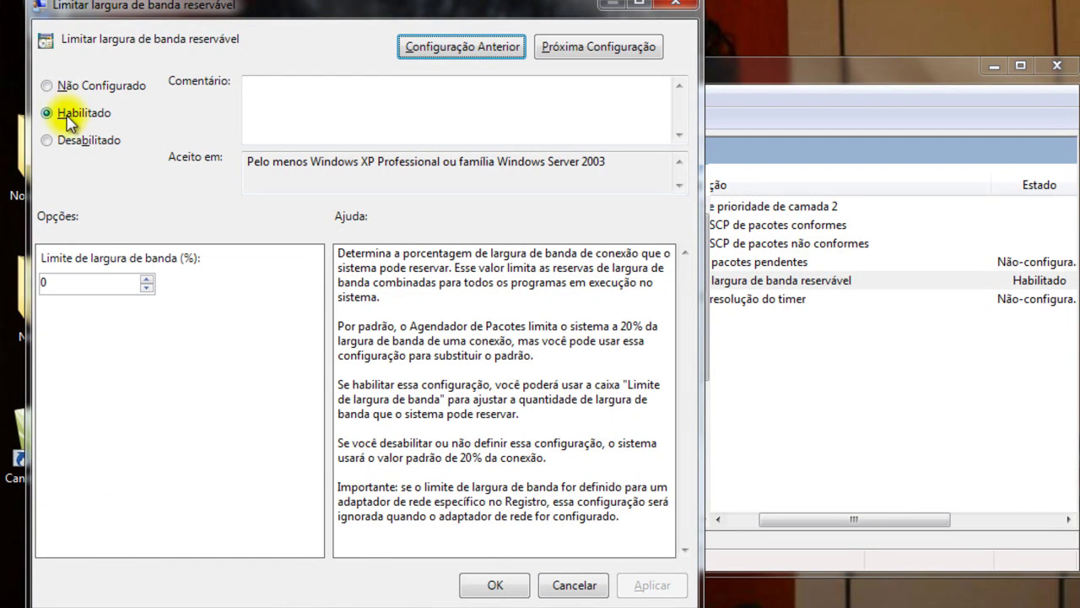
click(47, 85)
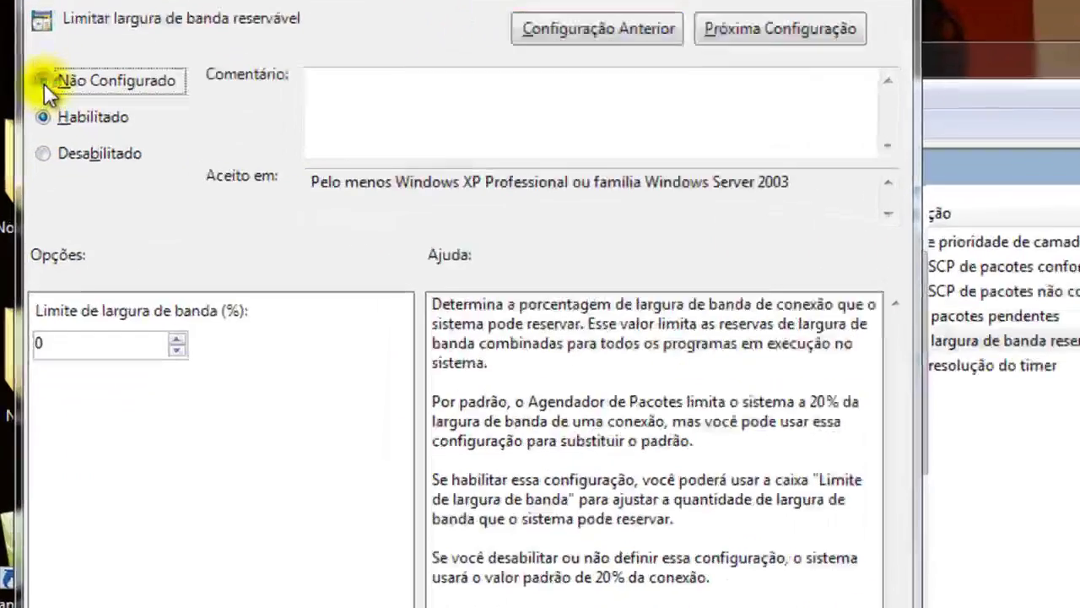
click(47, 140)
click(36, 127)
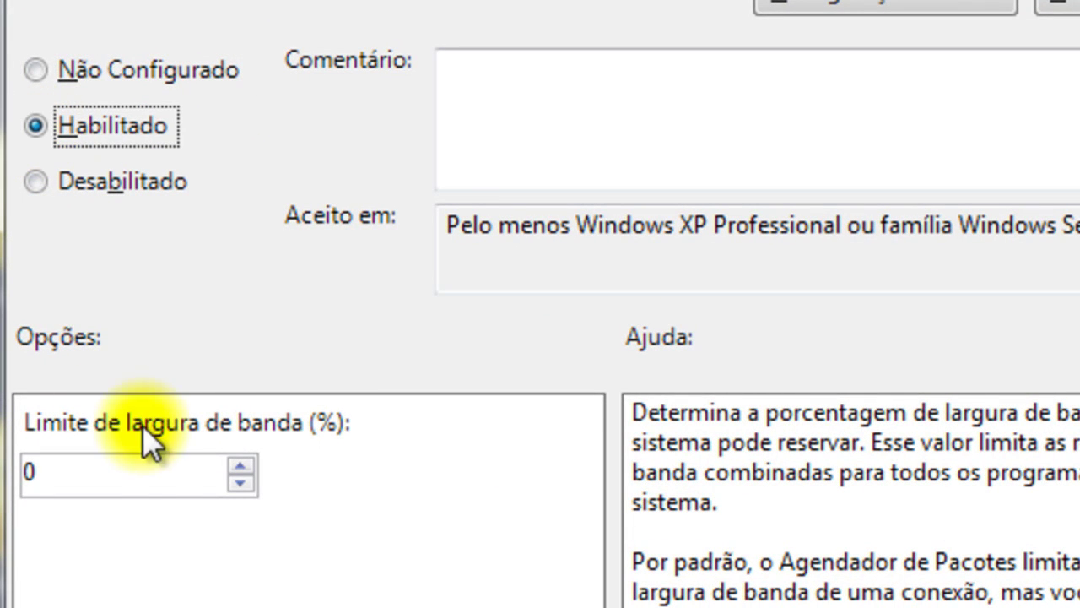
drag(62, 473, 24, 473)
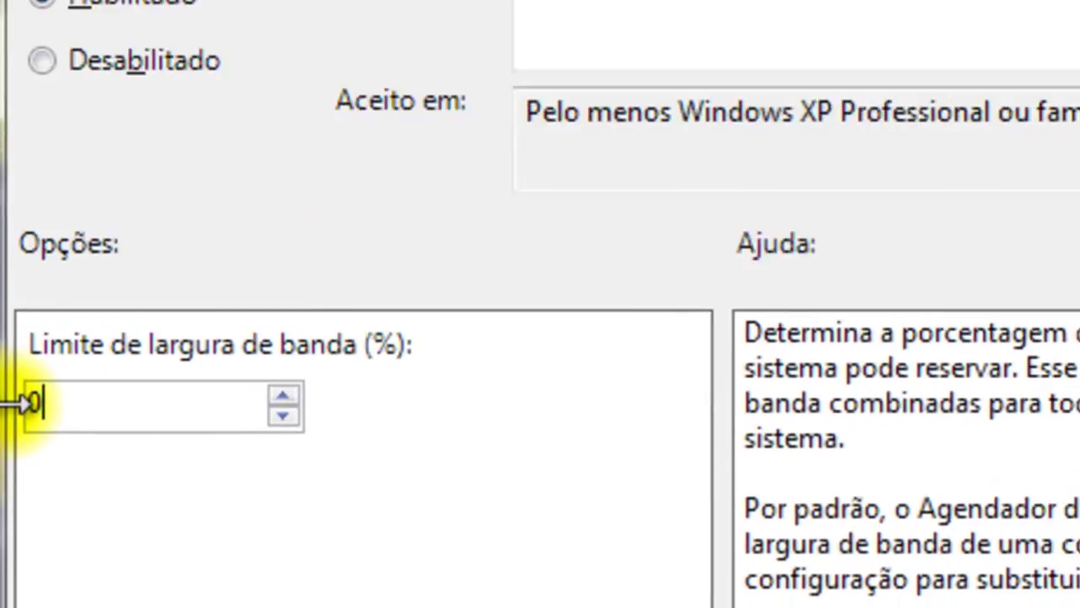
text(0)
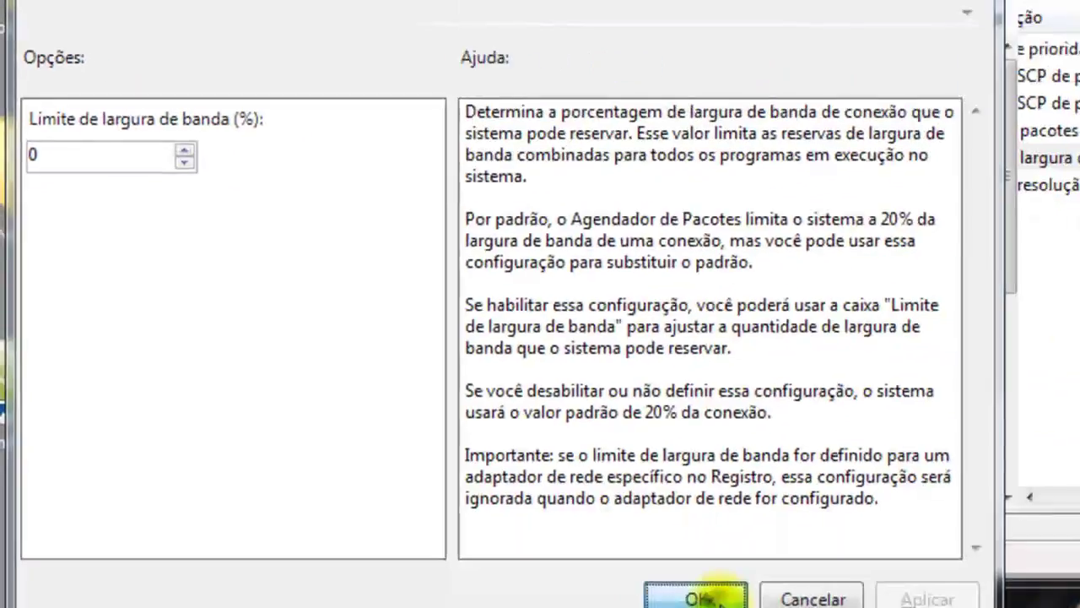
Step: Save the reservable bandwidth limit policy and close the Local Group Policy Editor
click(697, 589)
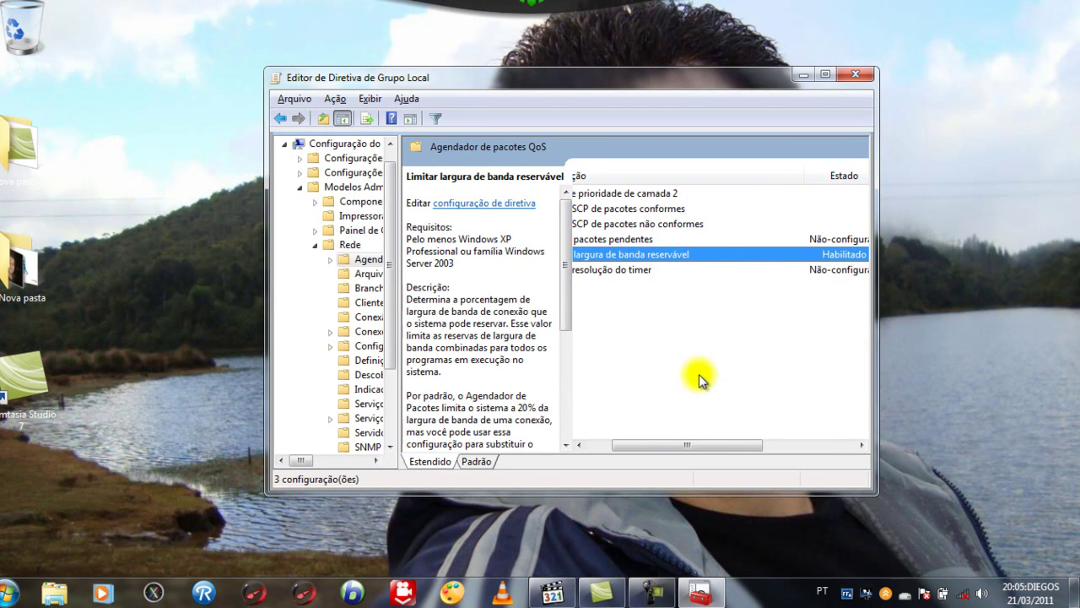
click(861, 77)
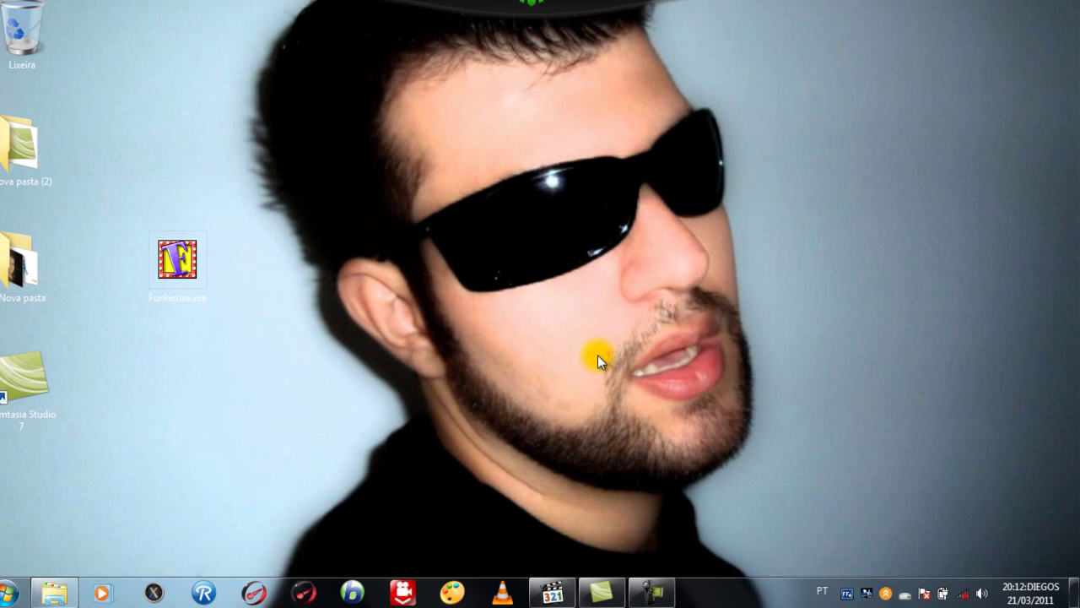
Step: Move the Funhouse.exe icon up beside the Lixeira and open the file's compatibility properties
drag(177, 258, 197, 218)
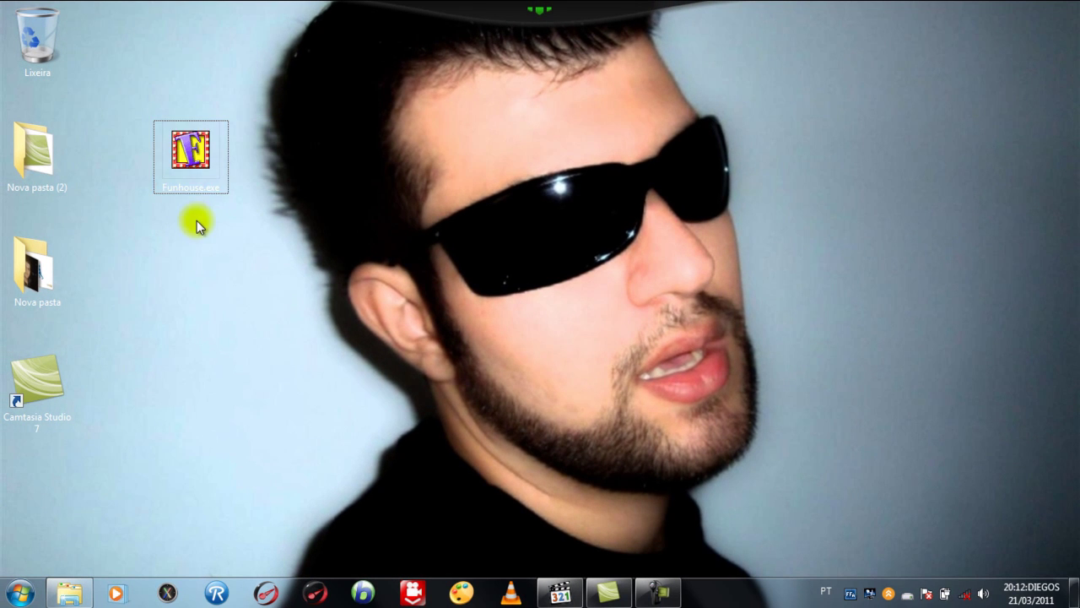
drag(191, 156, 189, 38)
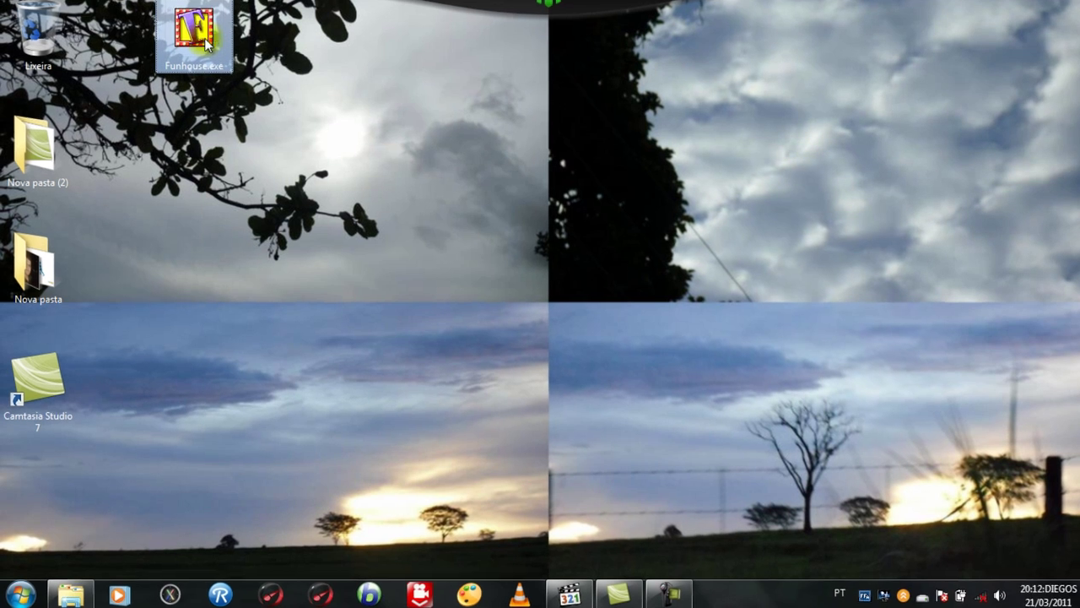
right_click(221, 46)
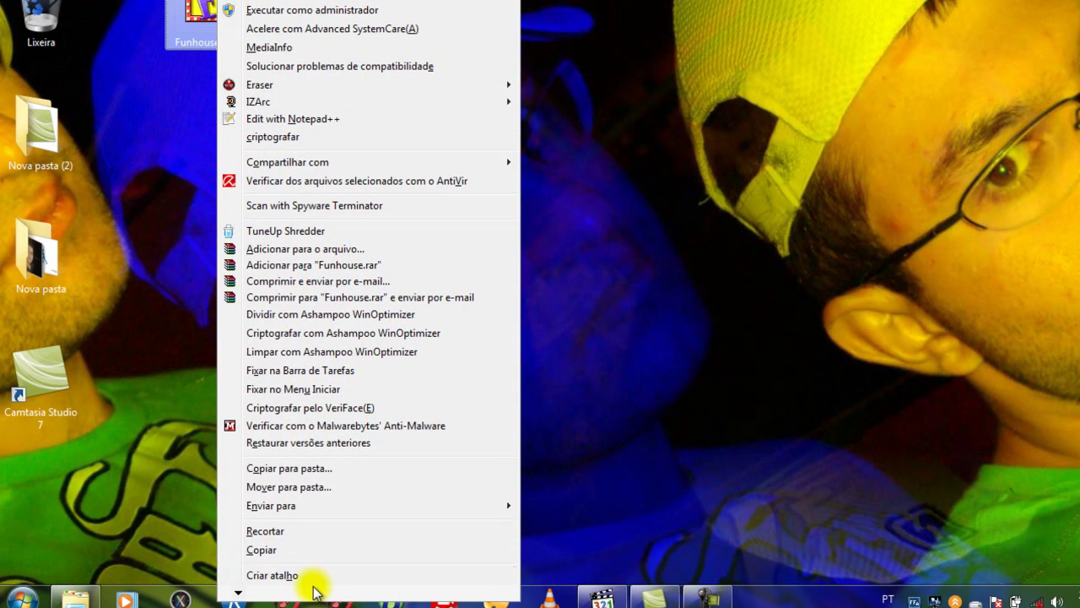
mouse_move(314, 590)
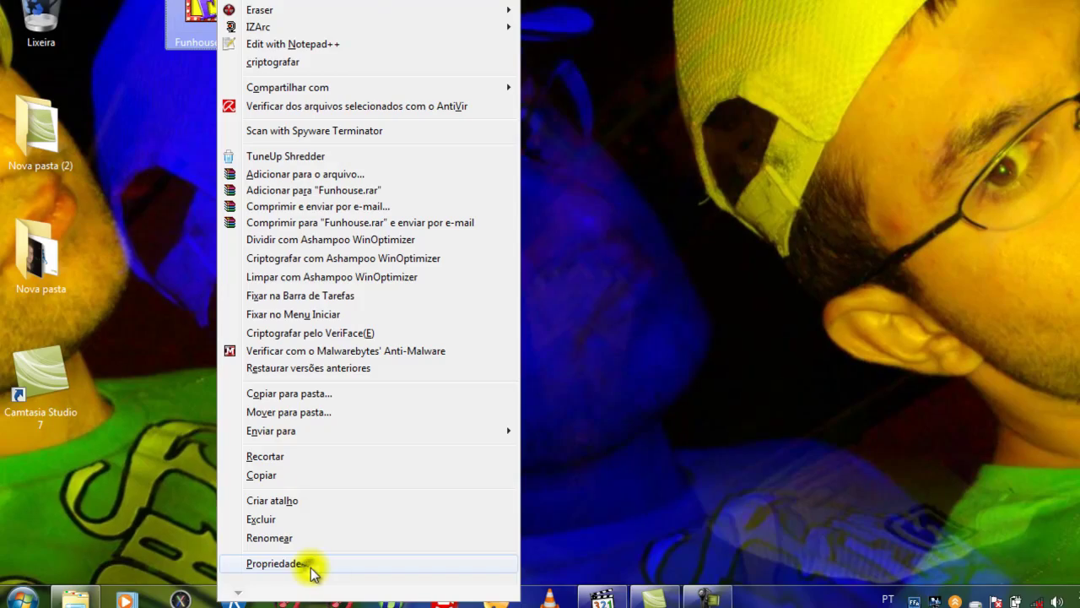
click(279, 563)
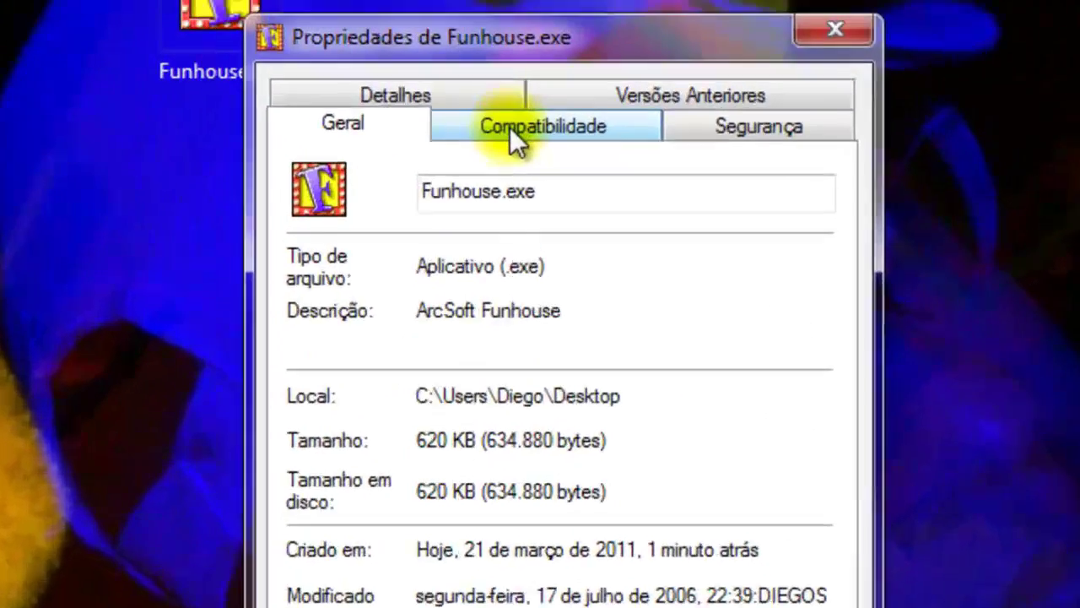
click(524, 46)
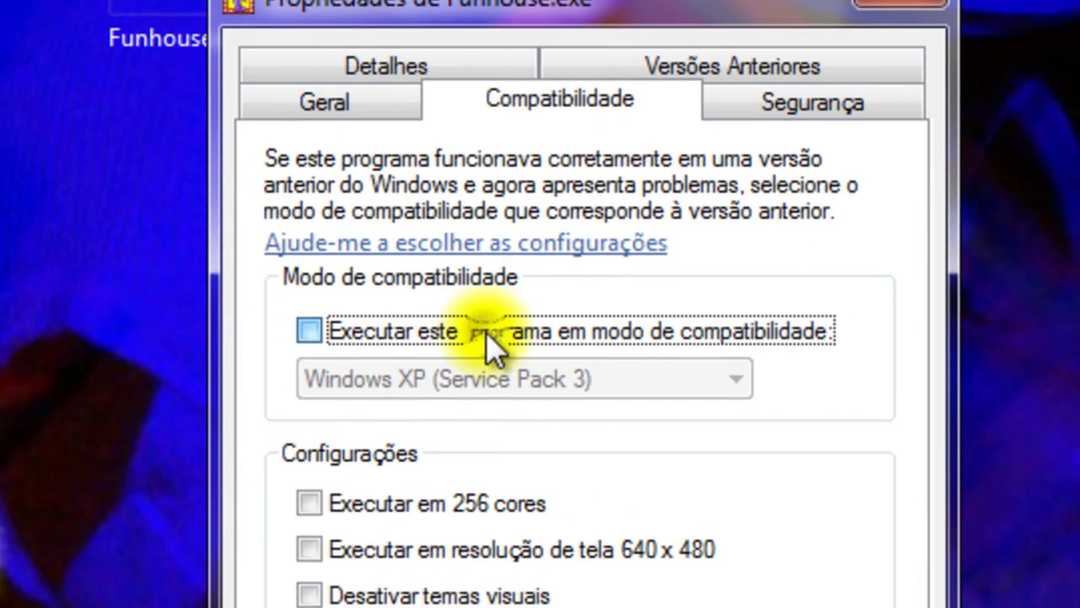
Step: Enable compatibility mode with Windows XP (Service Pack 3) for Funhouse.exe, set it to run as administrator, and apply the settings
click(486, 331)
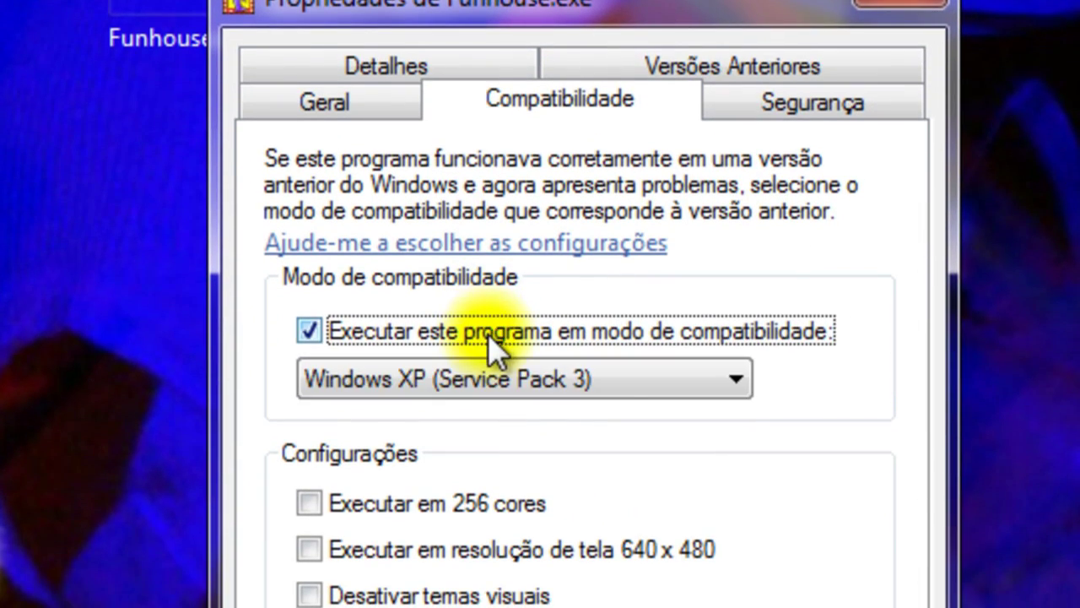
click(610, 390)
click(610, 390)
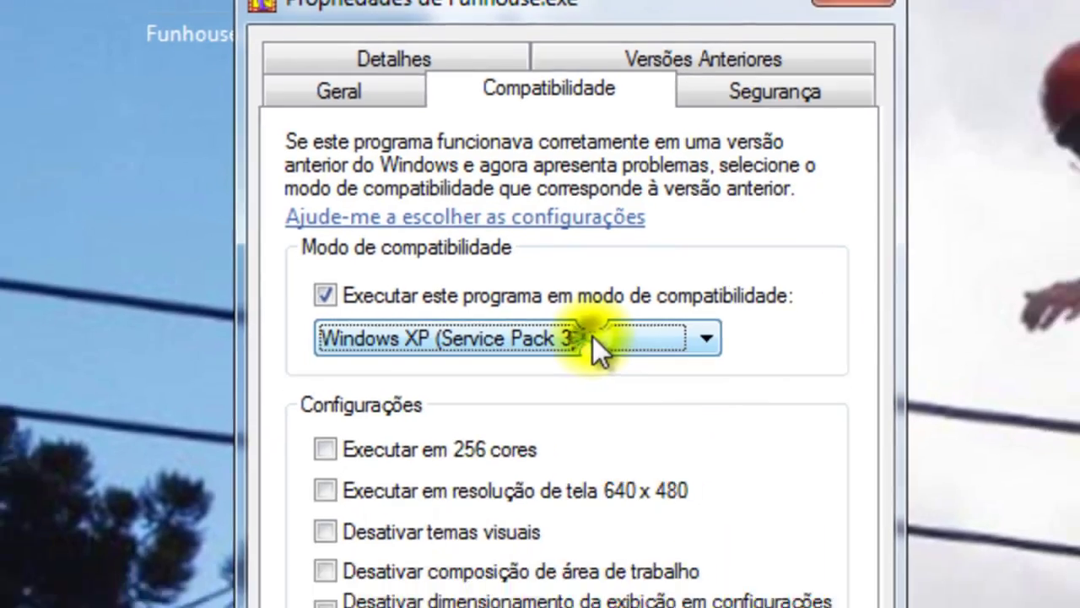
click(512, 481)
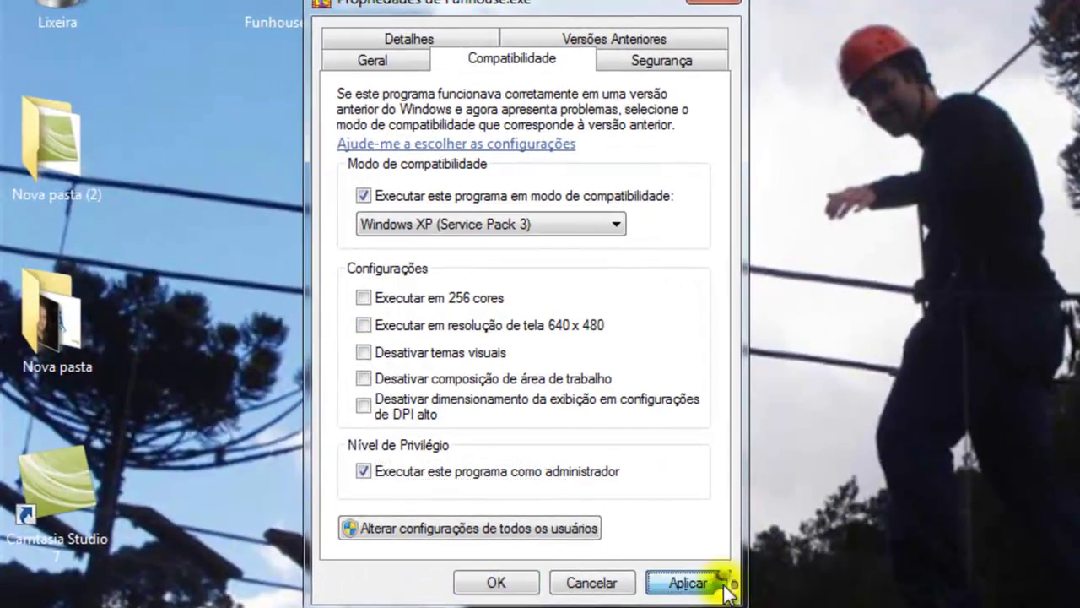
click(608, 514)
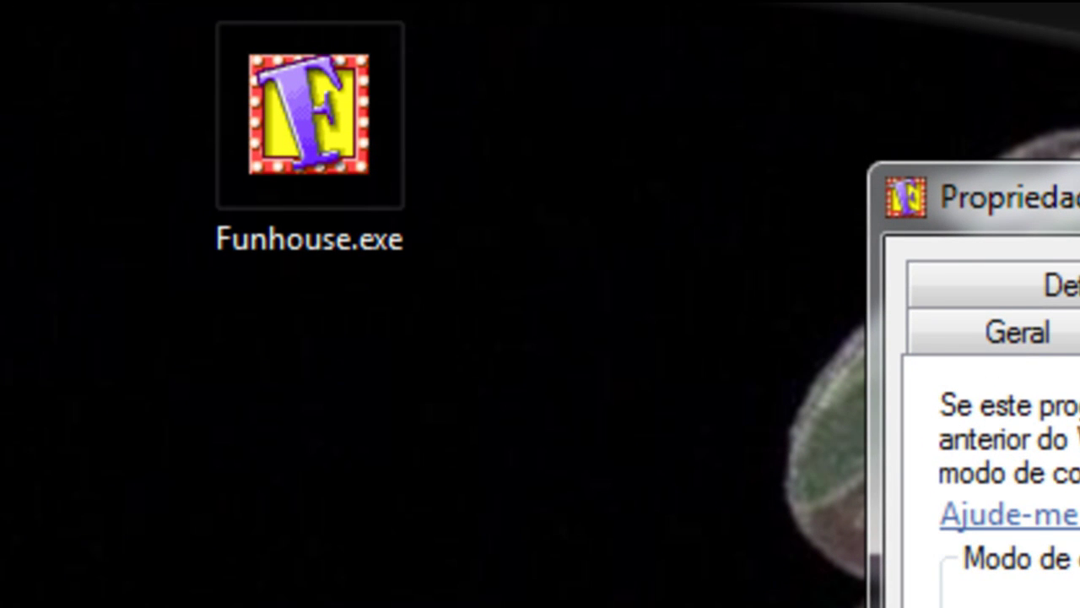
key(Return)
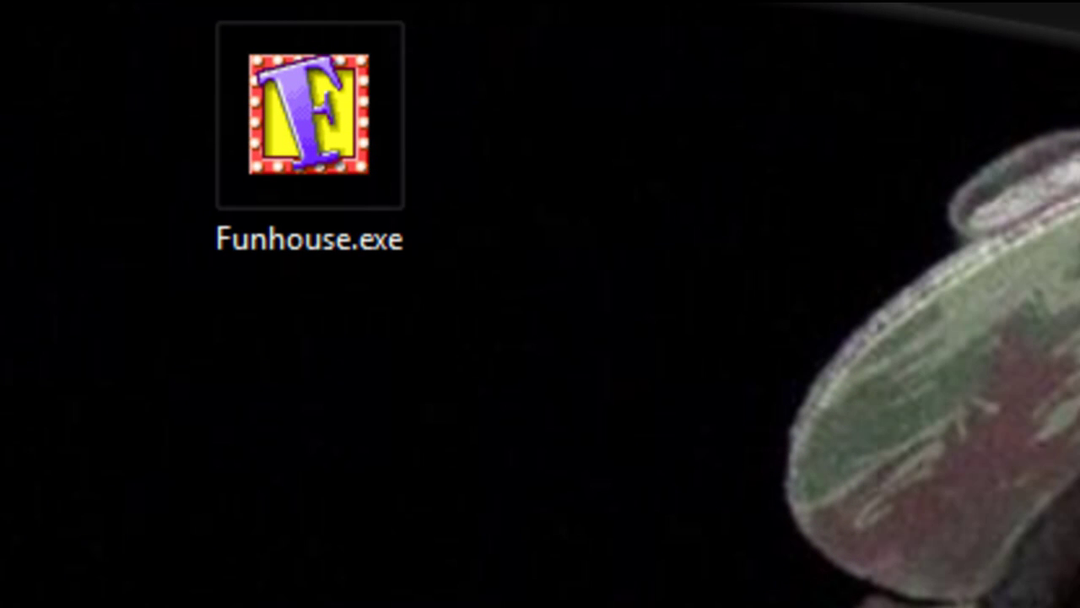
Step: Try to run Funhouse.exe from the desktop, dismiss the system error, and move its icon down one place
click(318, 182)
double_click(317, 181)
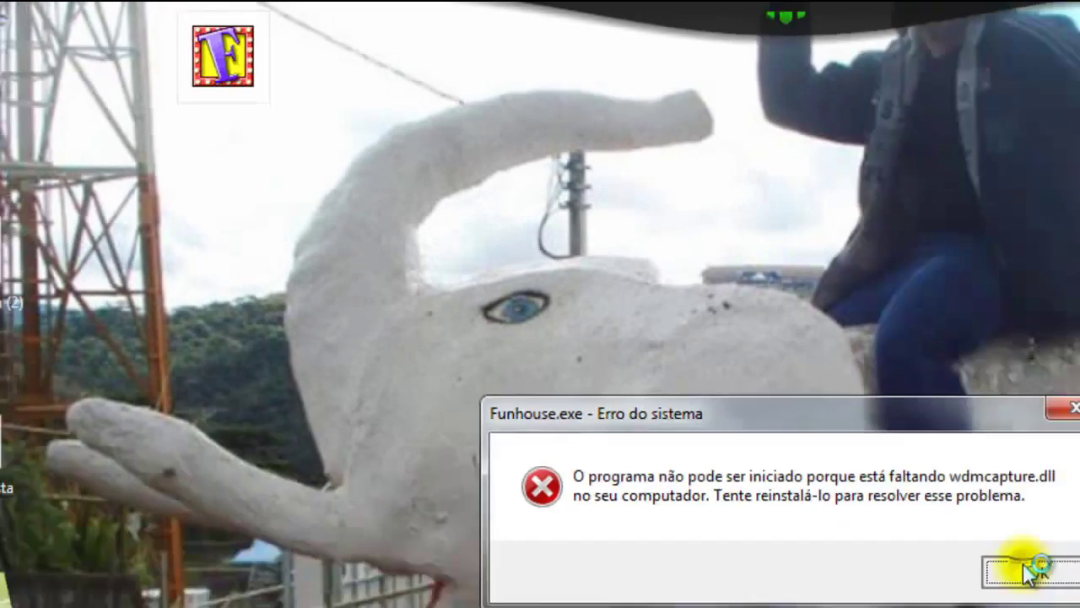
click(1034, 563)
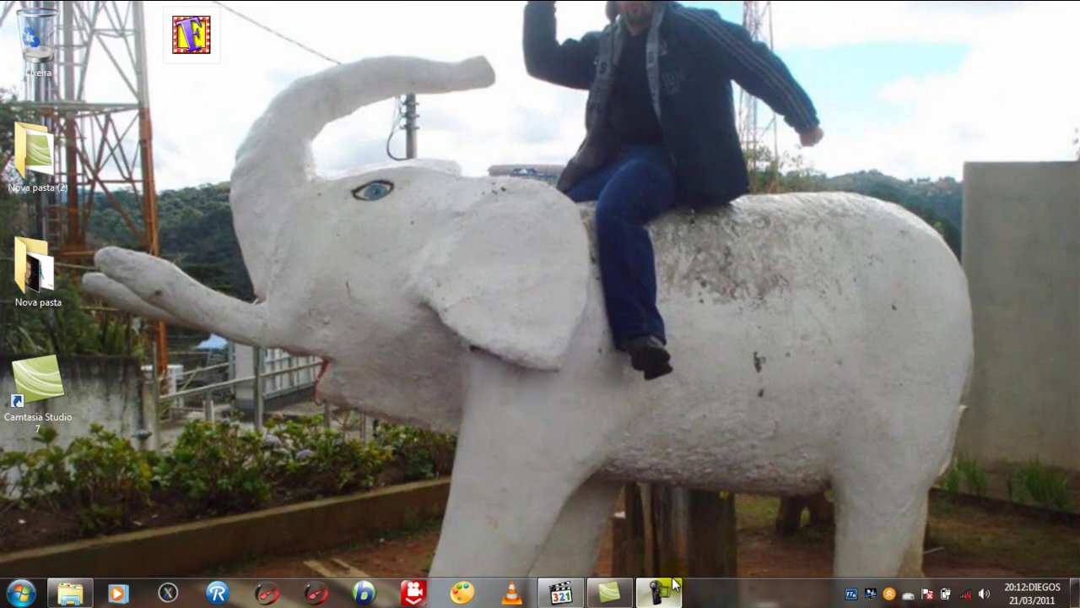
drag(181, 38, 181, 154)
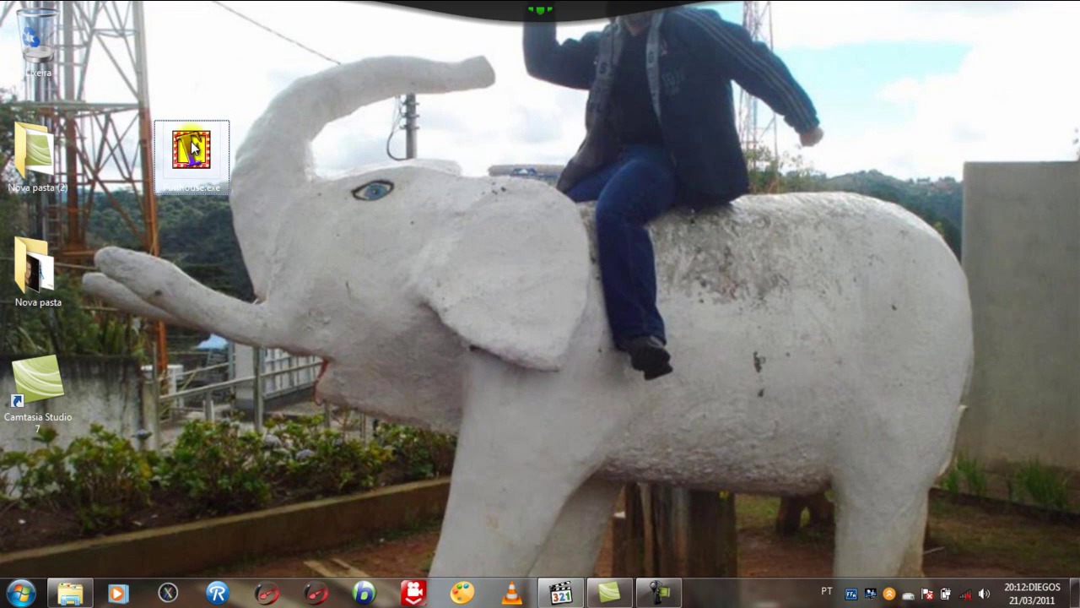
Step: Launch ArcSoft Funhouse and try to reposition its window
key(super)
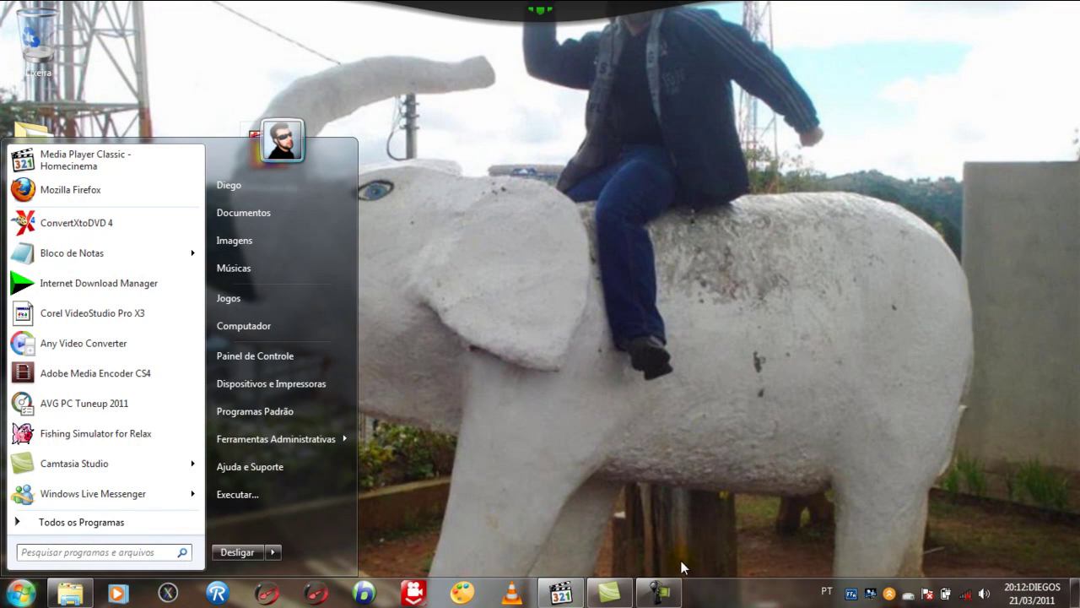
click(324, 225)
click(269, 157)
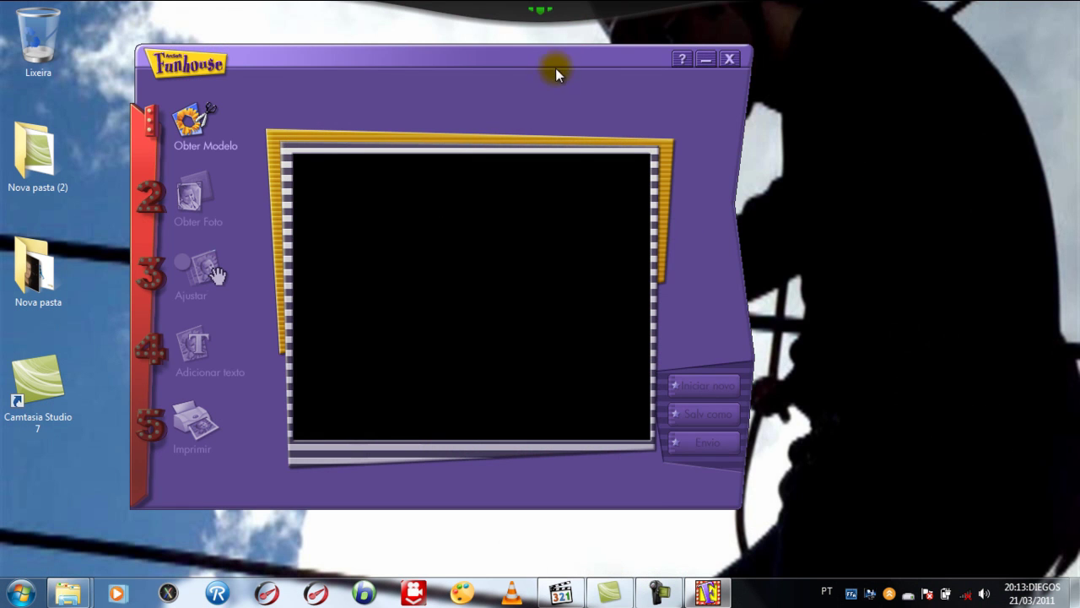
drag(555, 67, 662, 63)
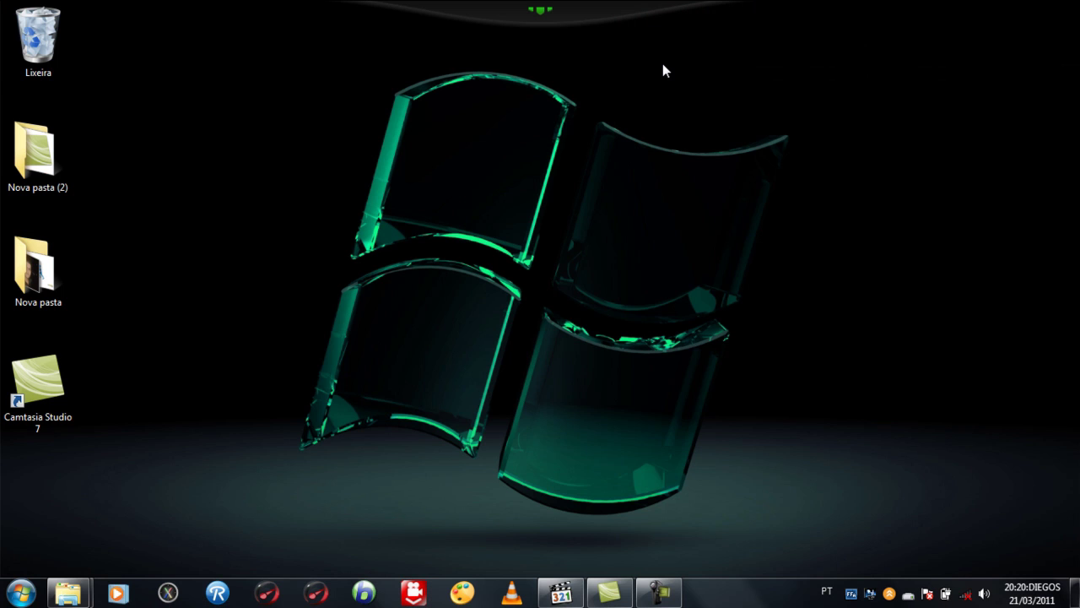
Step: Open the Lixeira's properties and examine the custom maximum size for the LENOVO drive
click(27, 54)
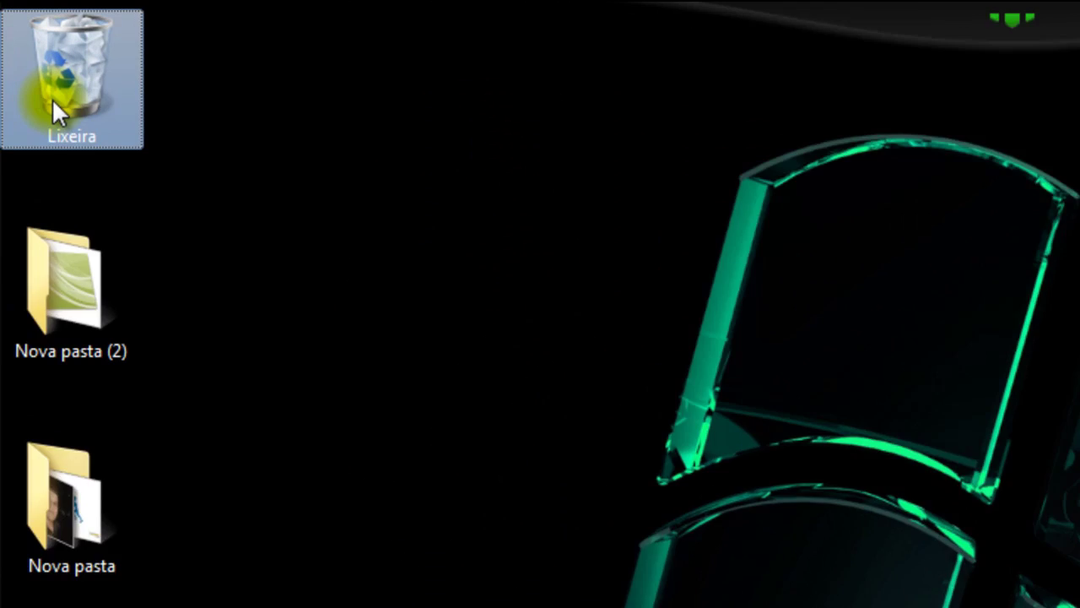
right_click(52, 100)
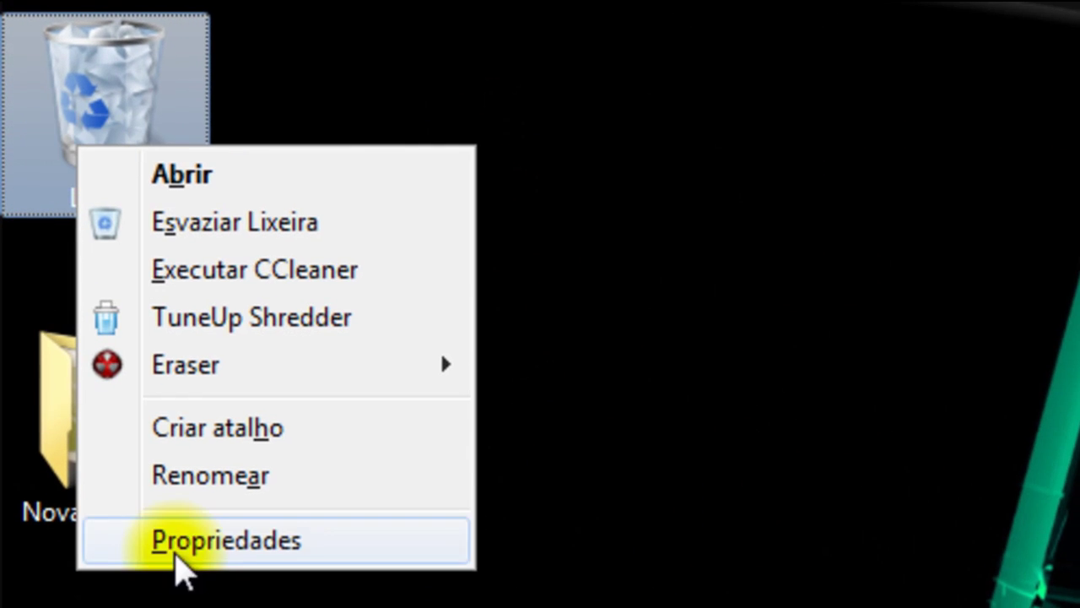
click(120, 389)
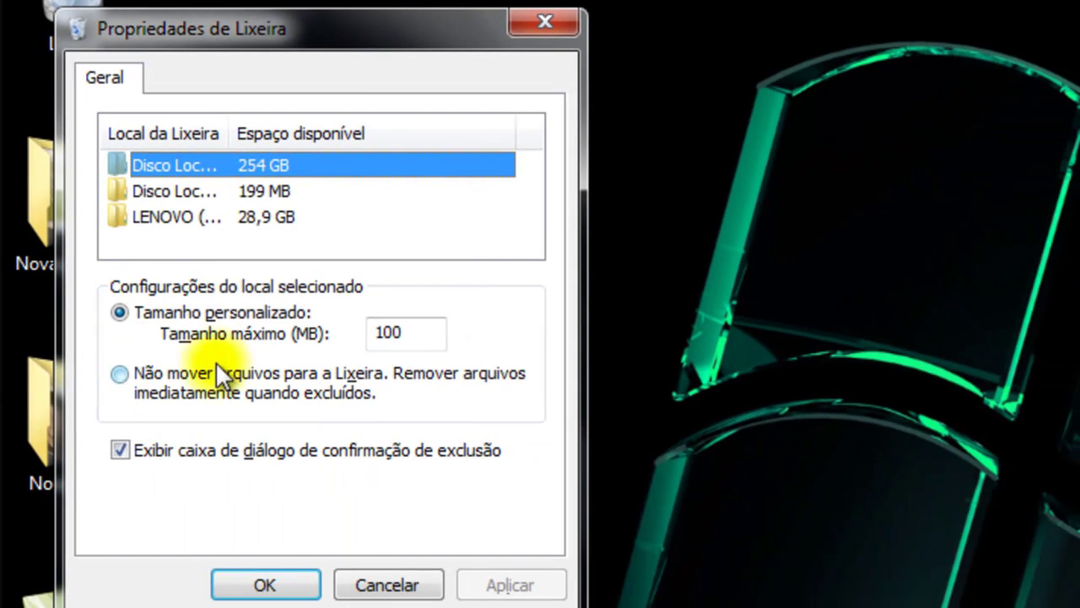
click(215, 184)
click(225, 168)
click(238, 213)
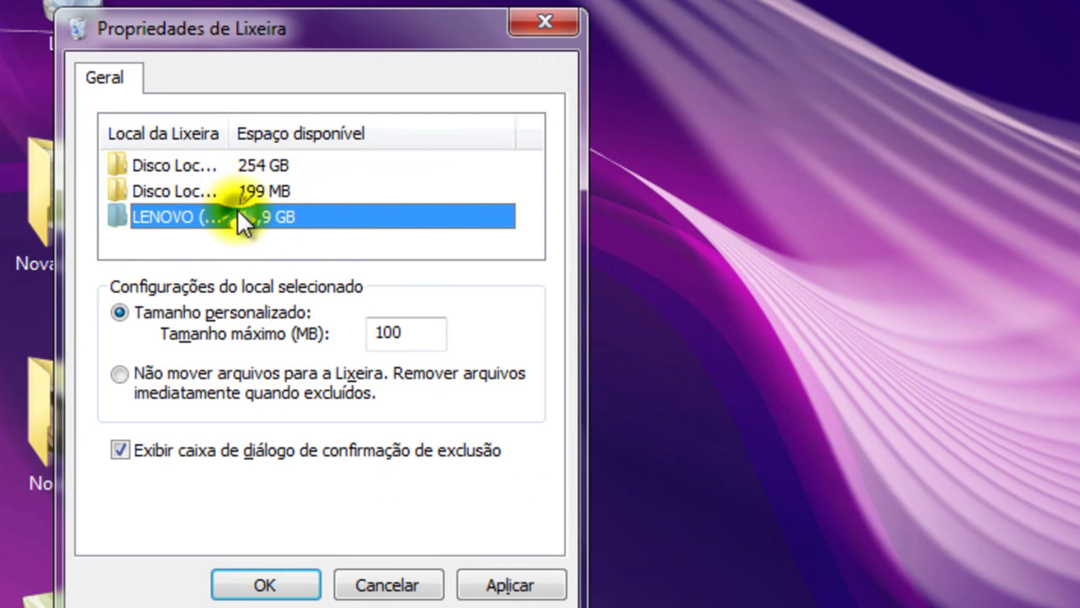
drag(403, 327, 377, 327)
click(433, 337)
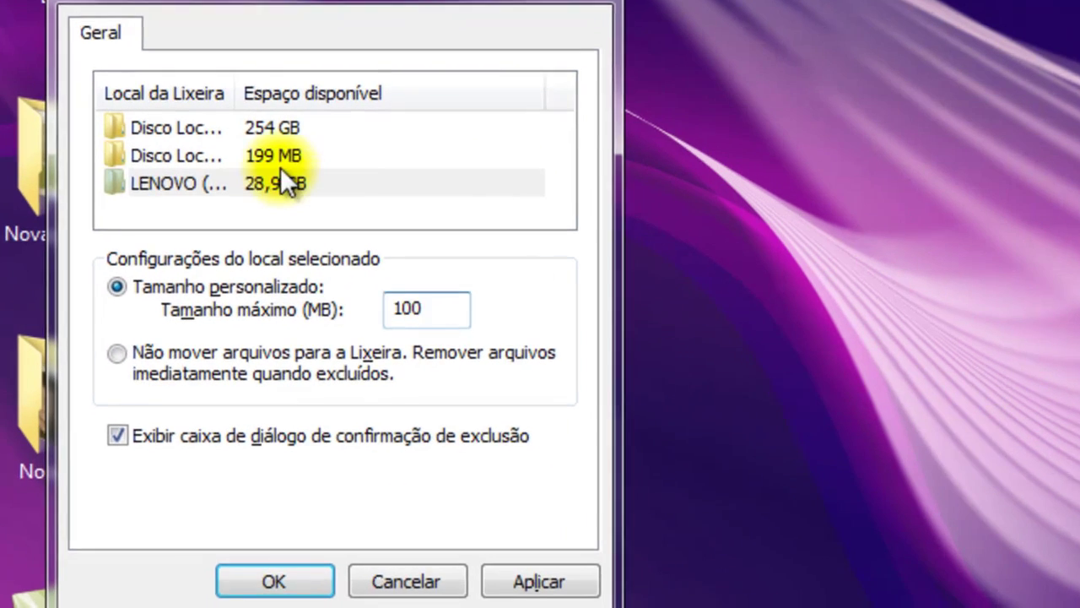
Step: Go through each drive's custom maximum size, keep it at 100 MB, and apply the Lixeira settings
click(284, 155)
click(286, 128)
click(292, 157)
click(292, 179)
click(290, 123)
click(286, 90)
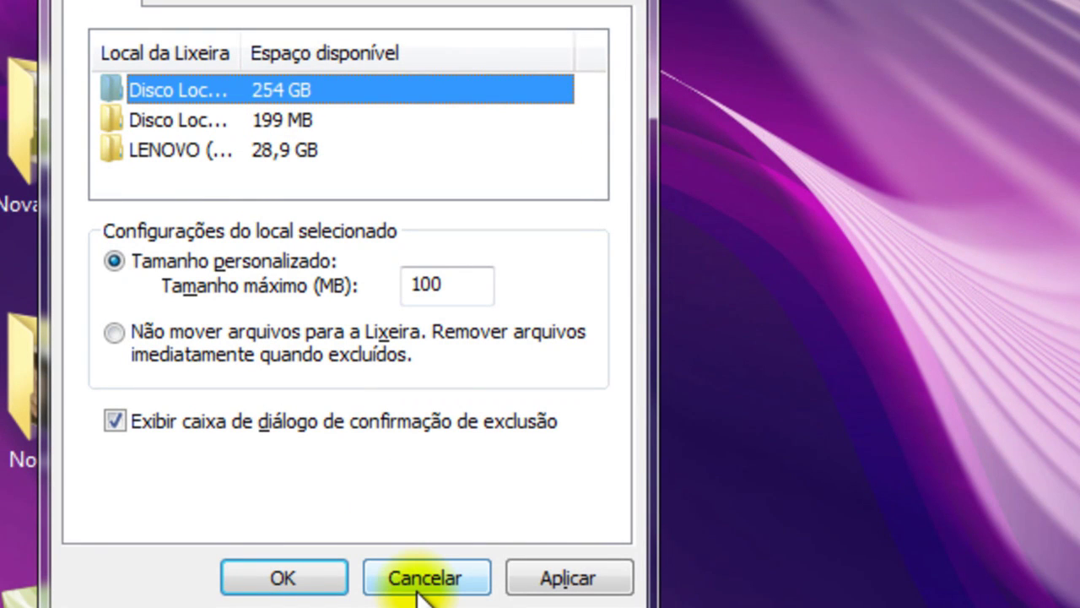
double_click(422, 283)
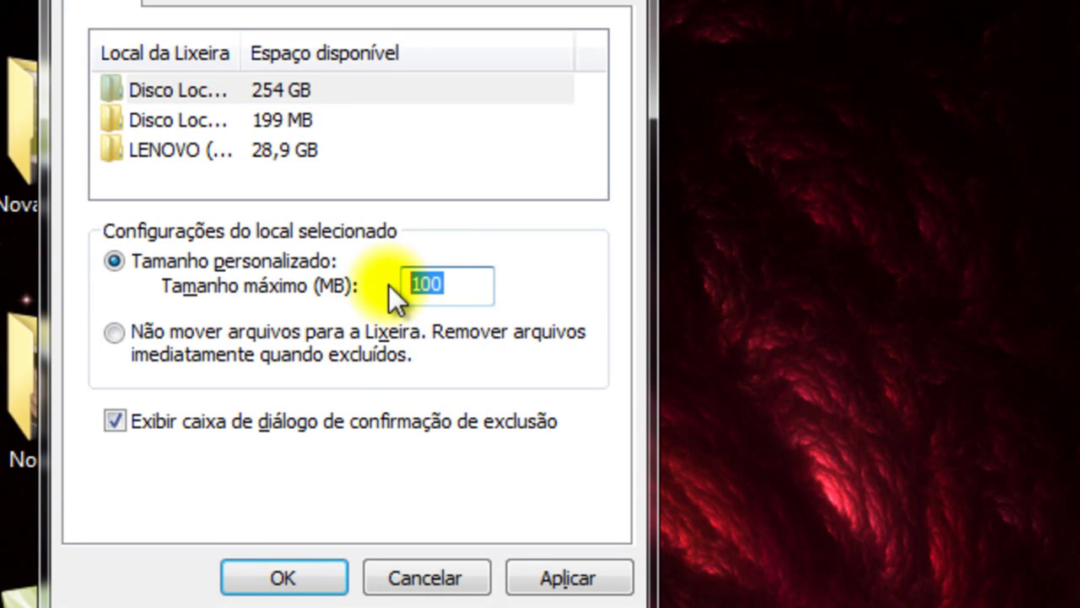
click(279, 119)
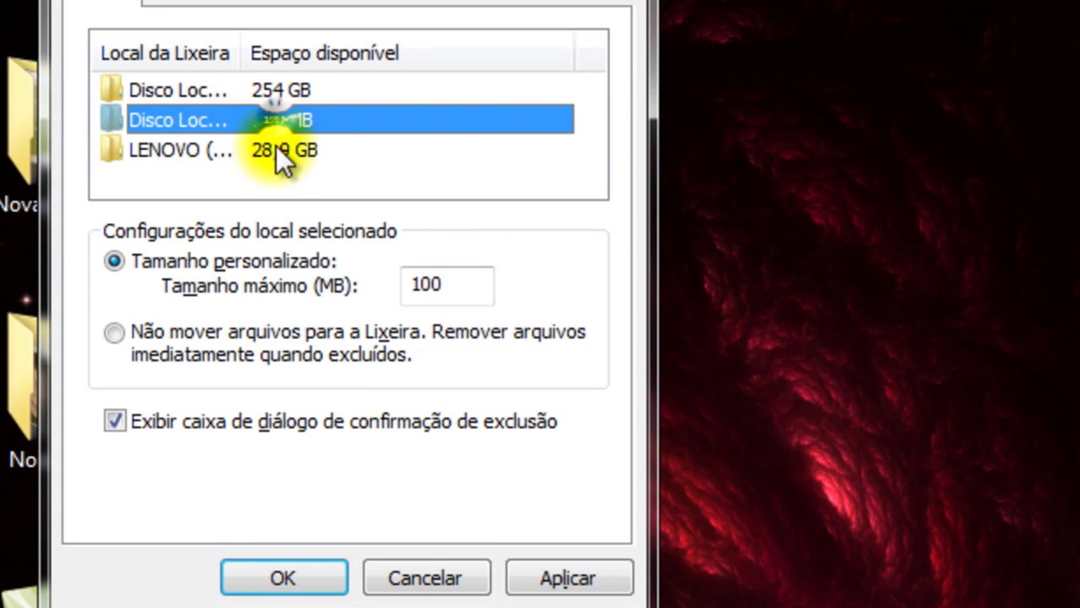
click(276, 149)
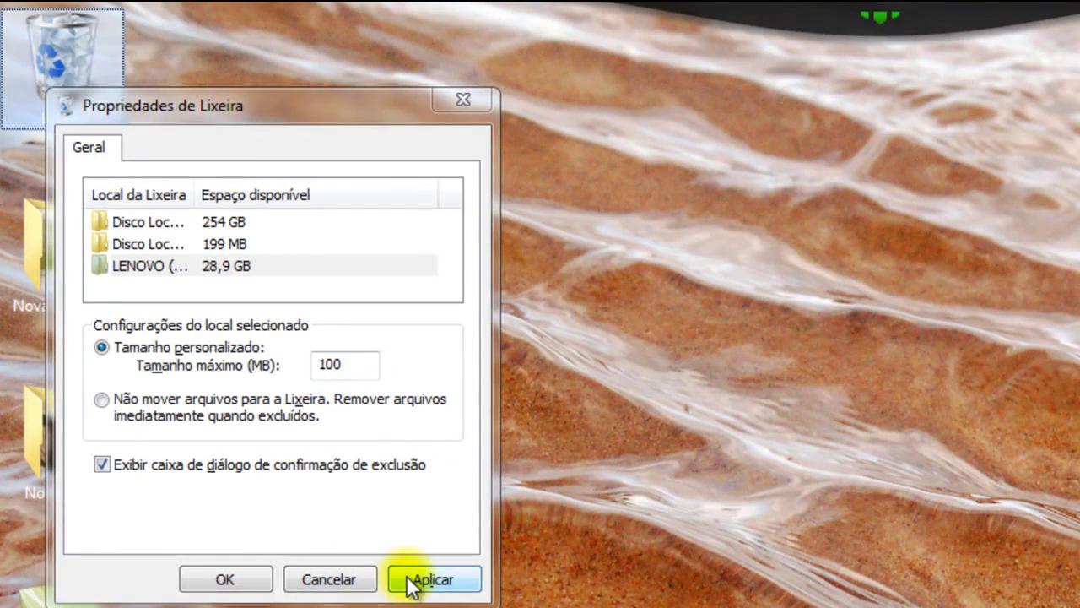
click(411, 583)
click(225, 580)
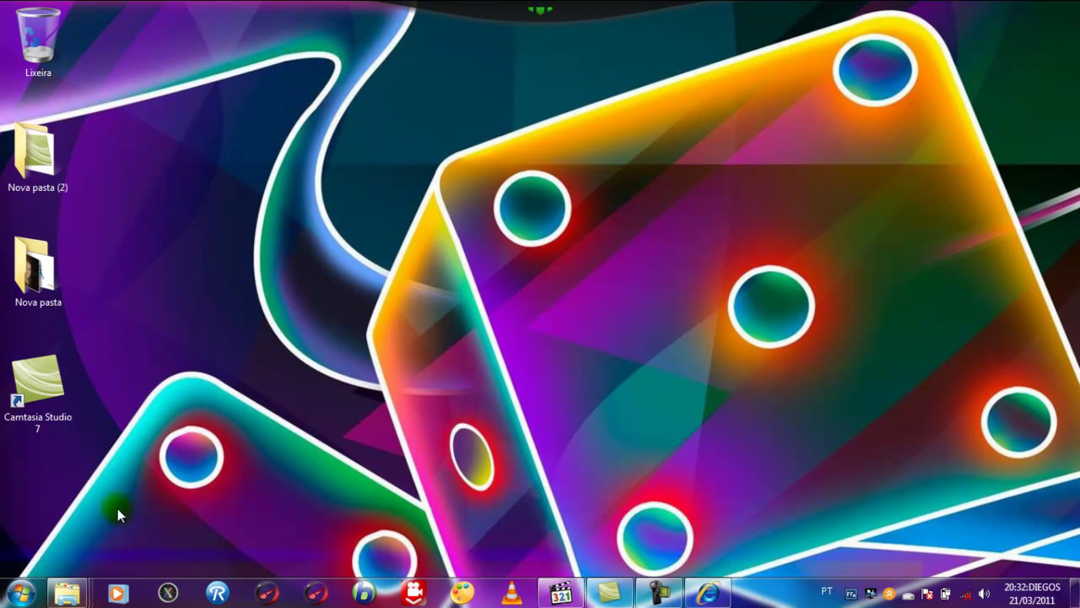
Step: Open the properties of Disco Local (C:) from Computador and start Limpeza de Disco for that drive
click(20, 593)
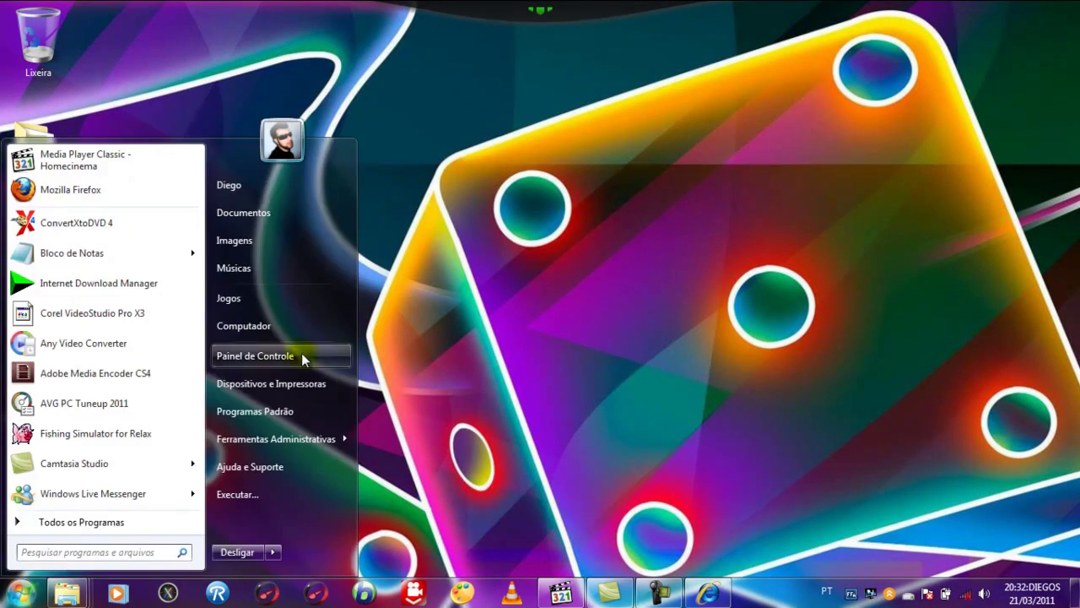
click(283, 321)
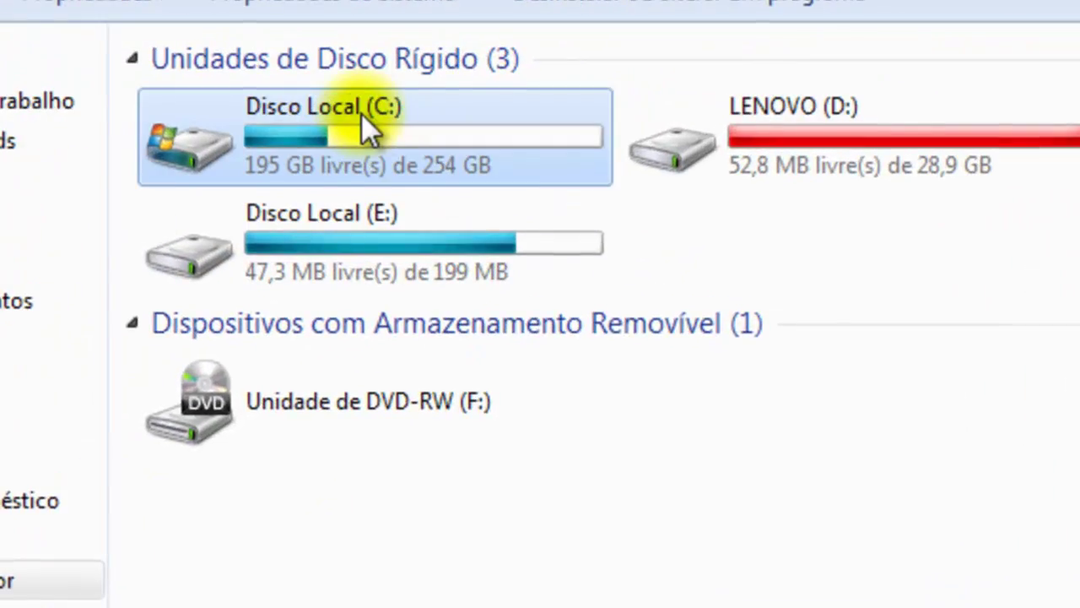
right_click(423, 115)
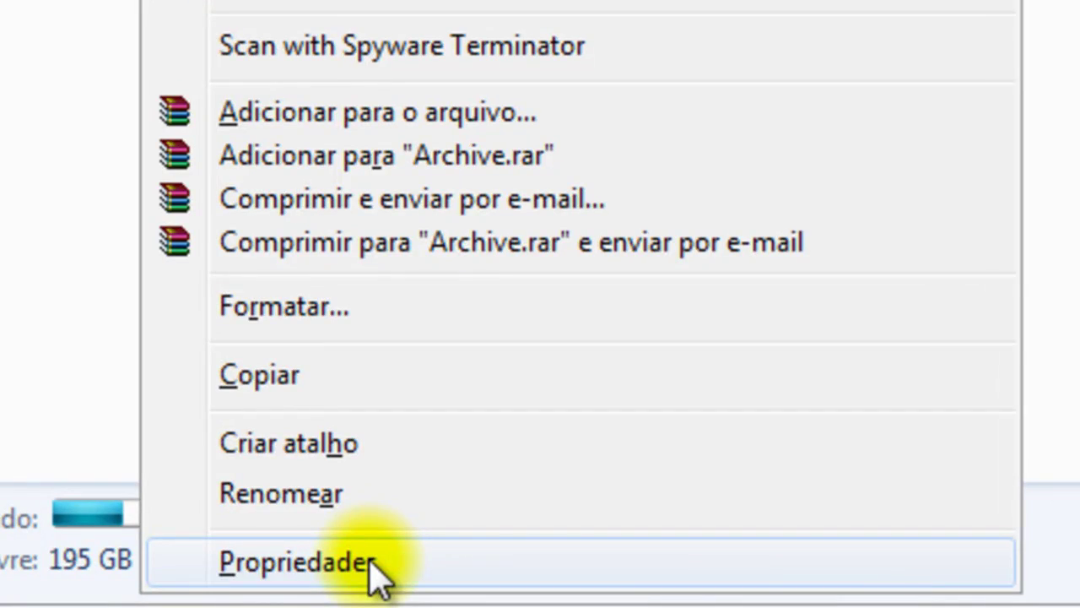
click(371, 564)
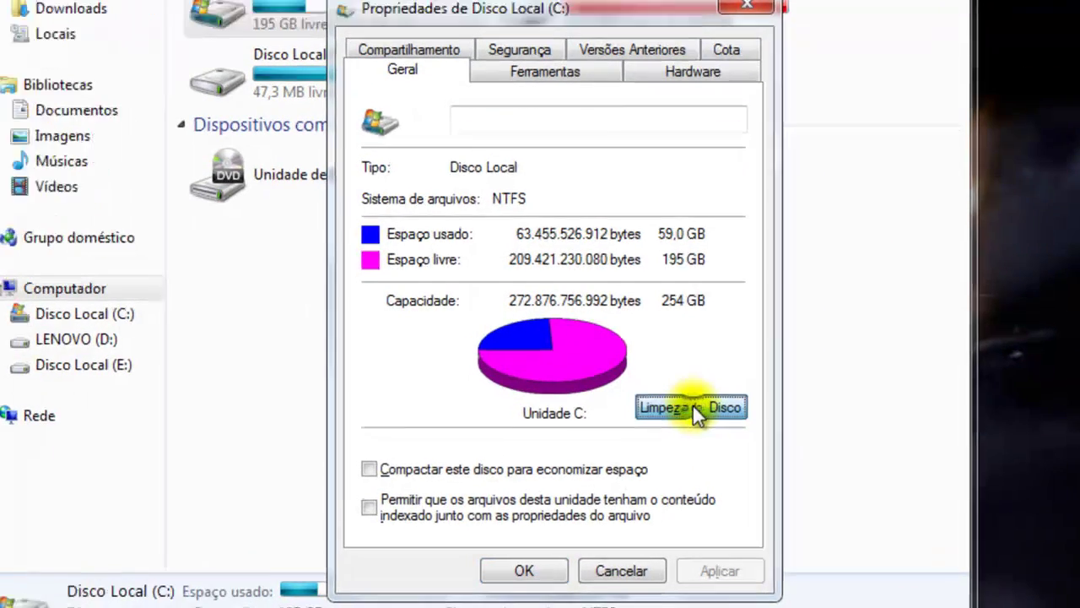
click(688, 417)
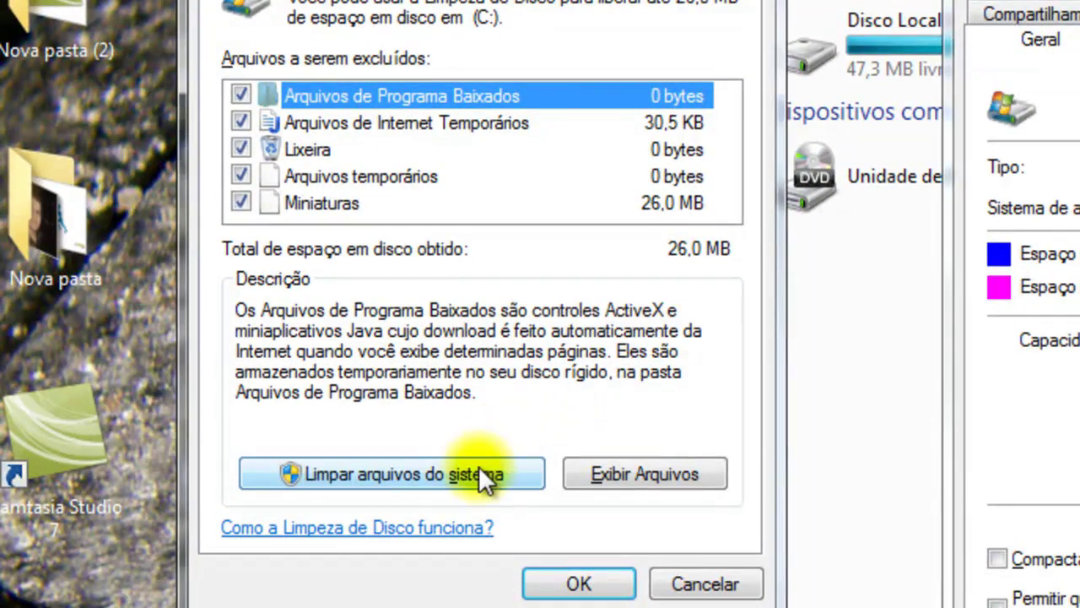
Step: Extend the cleanup of drive C: to system files and look through the file categories marked for deletion
click(390, 475)
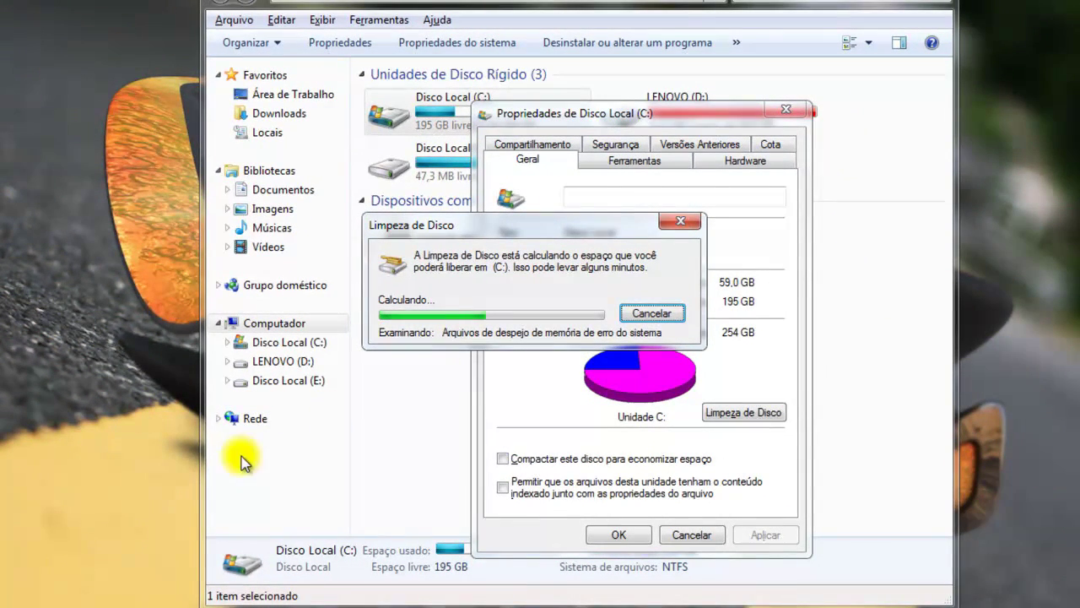
mouse_move(784, 606)
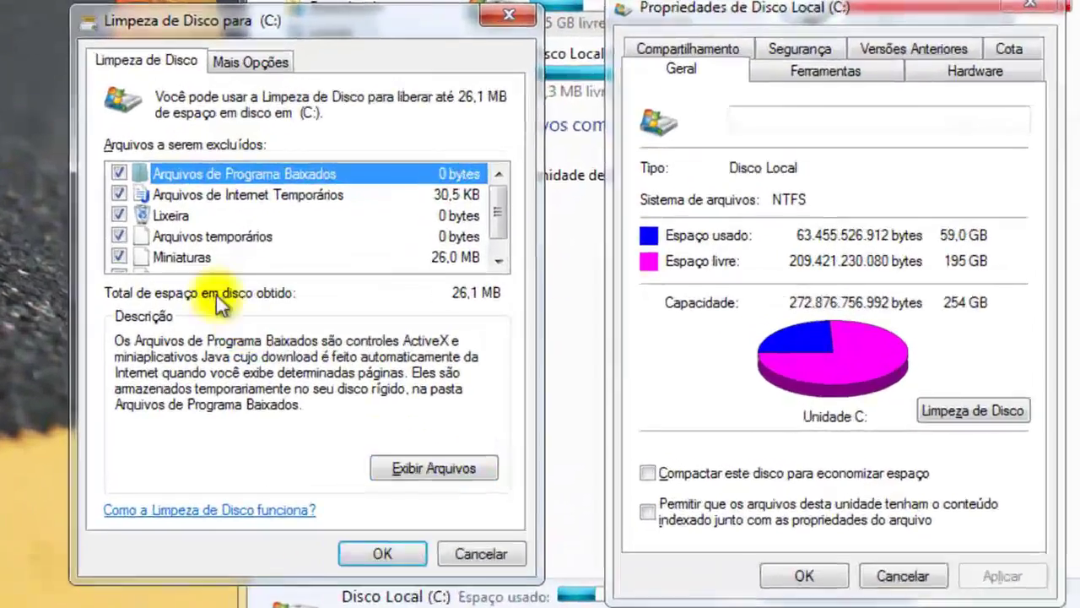
scroll(561, 182, down, 1)
scroll(561, 181, up, 1)
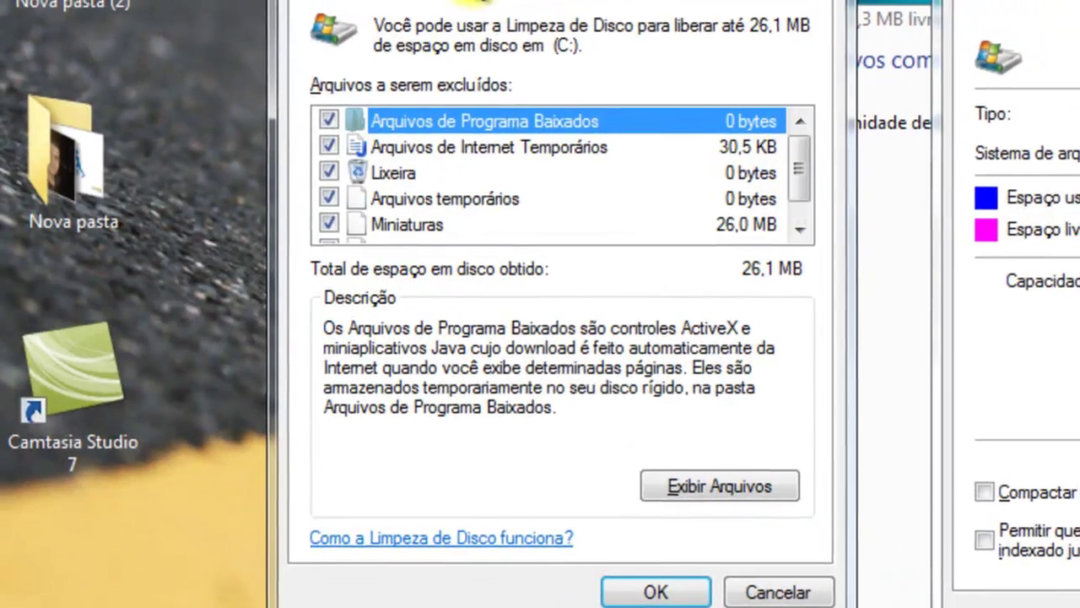
Step: Try to delete all restore points except the most recent one, cancelling at the confirmation
click(276, 7)
click(714, 434)
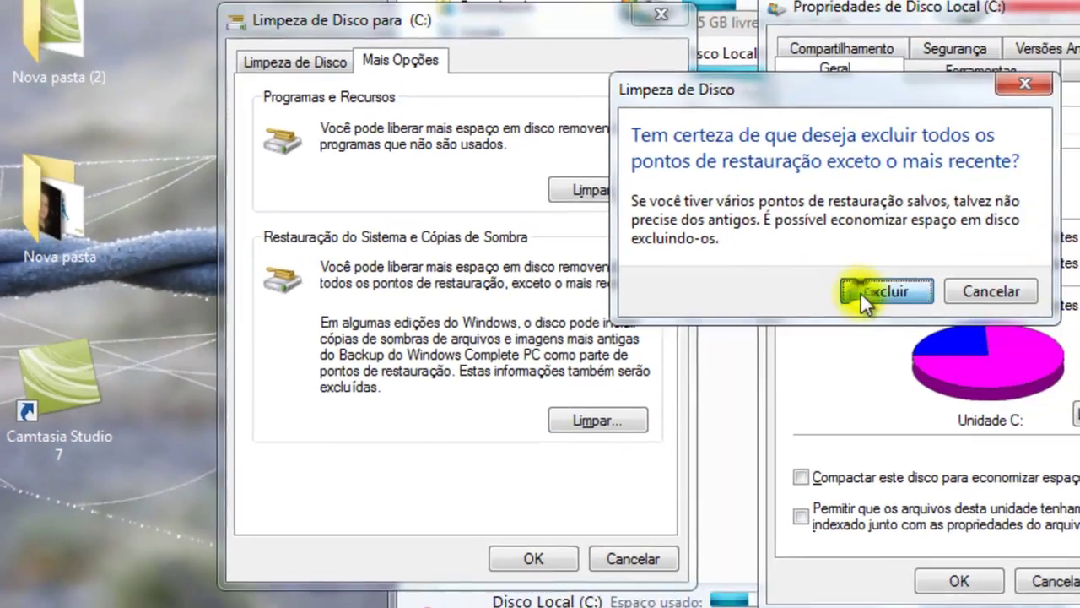
click(998, 283)
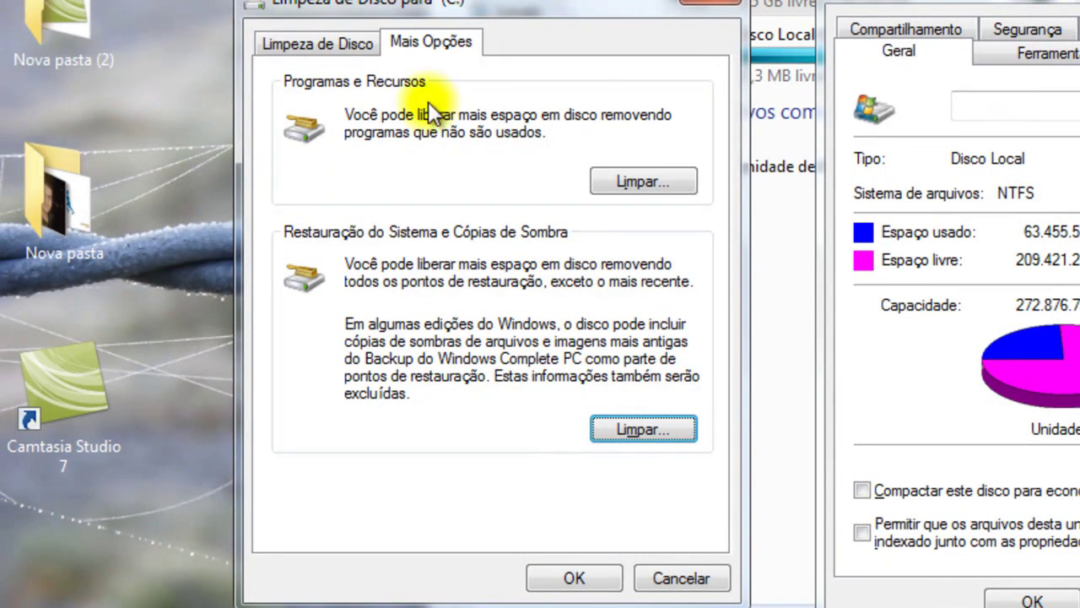
Step: Run the cleanup of drive C: with all listed file categories checked and permanently delete those files
click(358, 52)
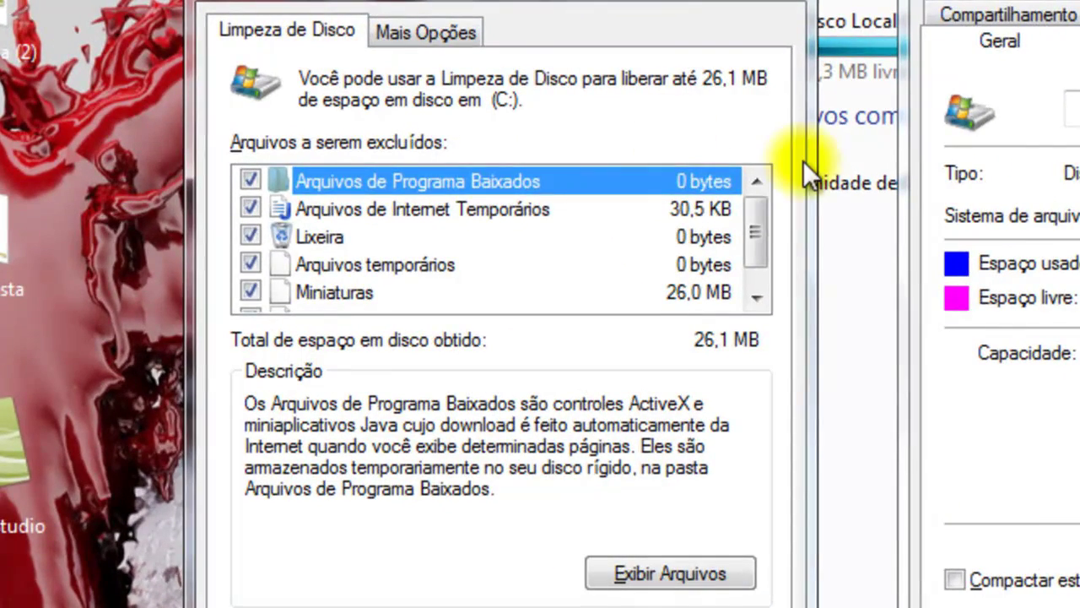
scroll(757, 263, down, 1)
click(601, 607)
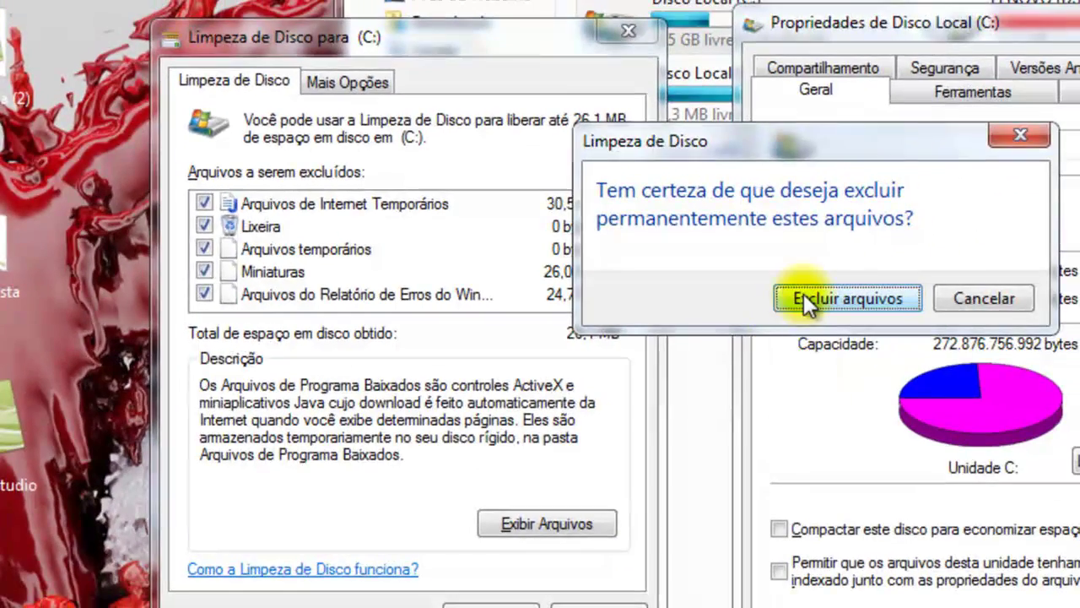
click(804, 295)
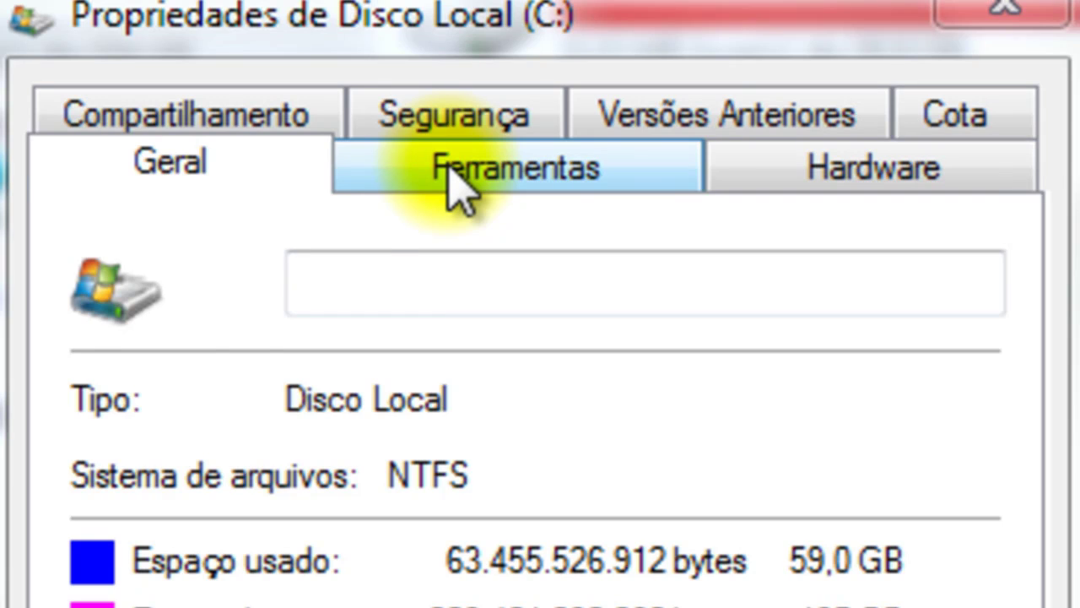
Step: Open the defragmentation tool from the drive's properties and start defragmenting drive C:
click(456, 177)
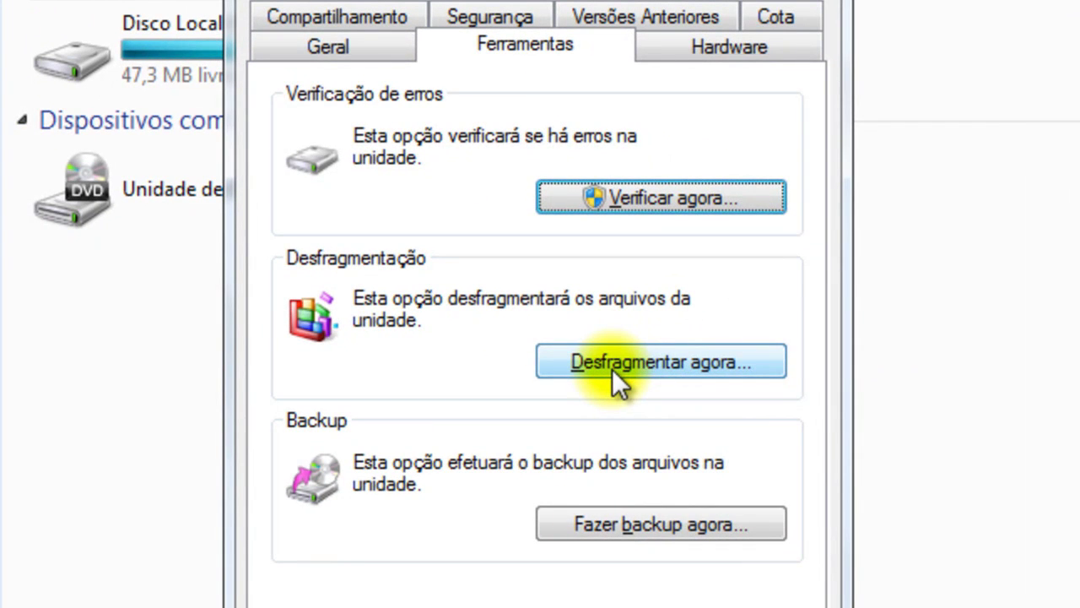
click(612, 369)
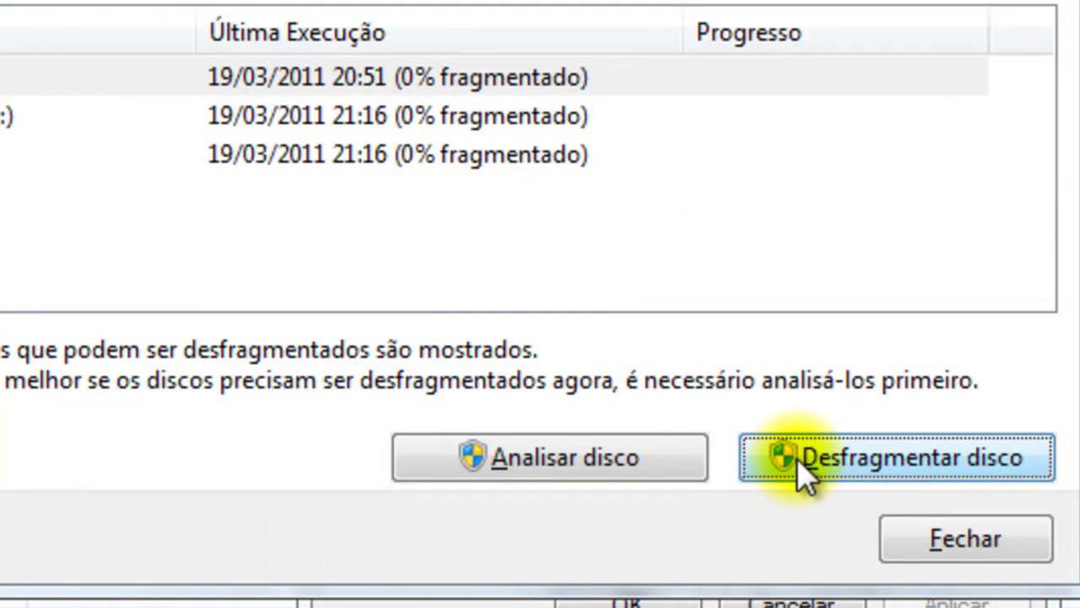
click(799, 458)
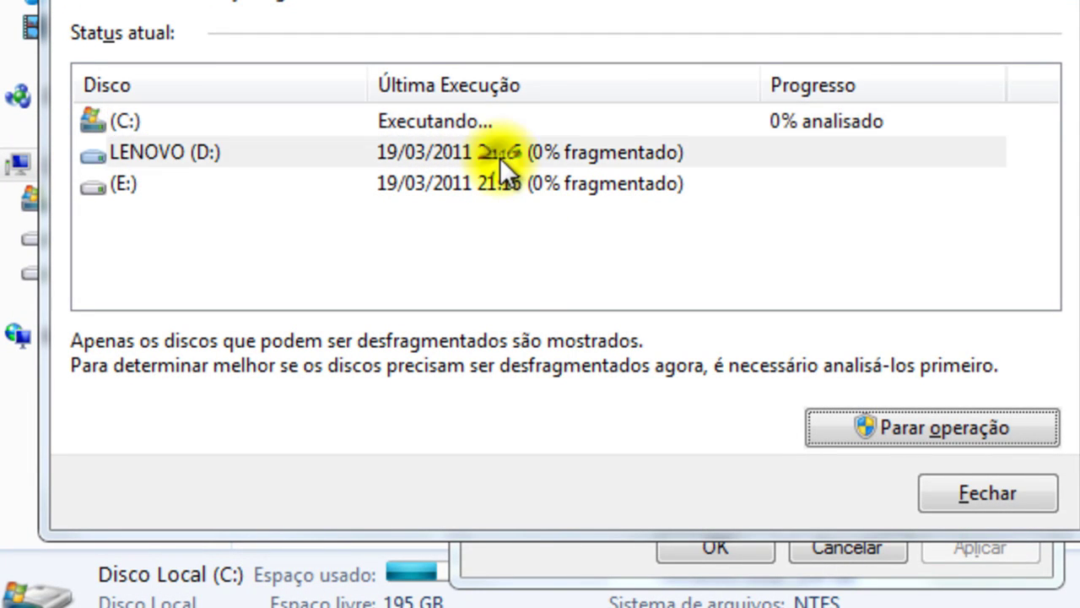
Step: Go through the drives in the defragmenter's list and start defragmenting LENOVO (D:)
click(500, 158)
click(649, 128)
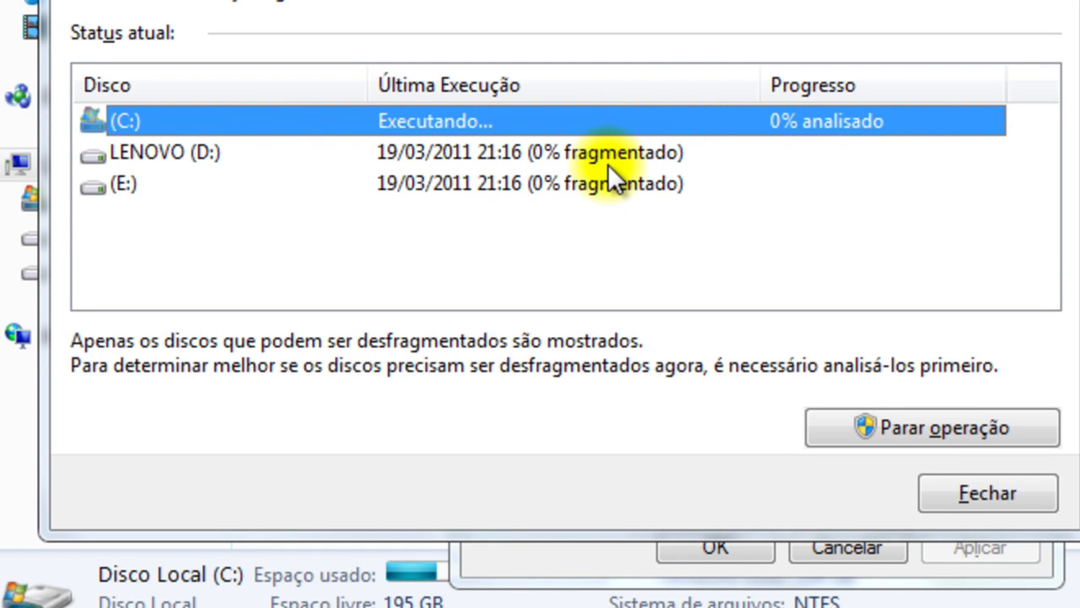
click(662, 151)
click(672, 182)
click(672, 152)
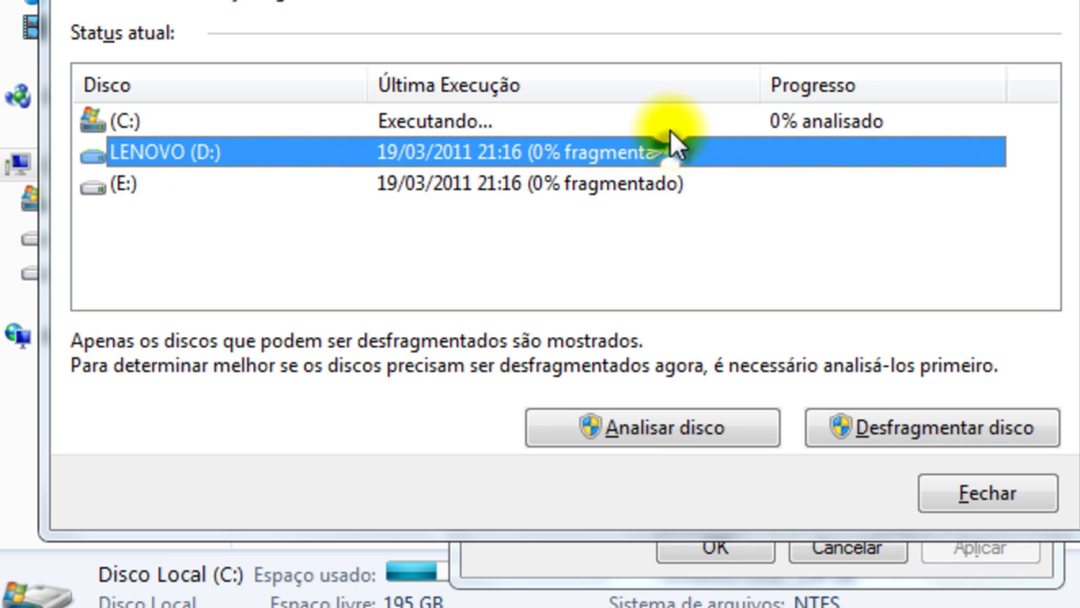
click(670, 127)
click(691, 160)
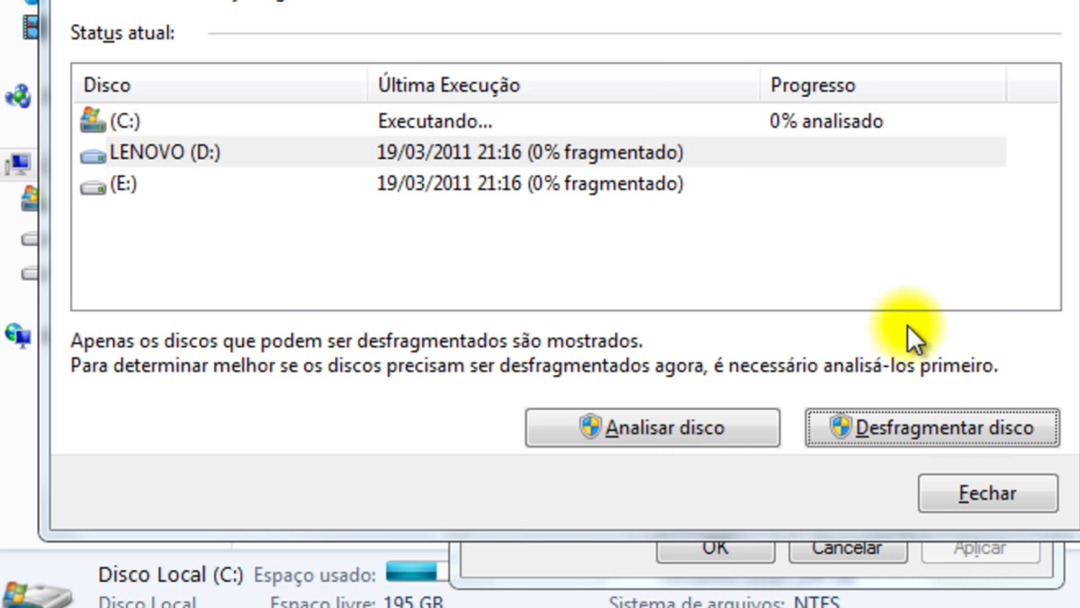
click(636, 166)
click(887, 427)
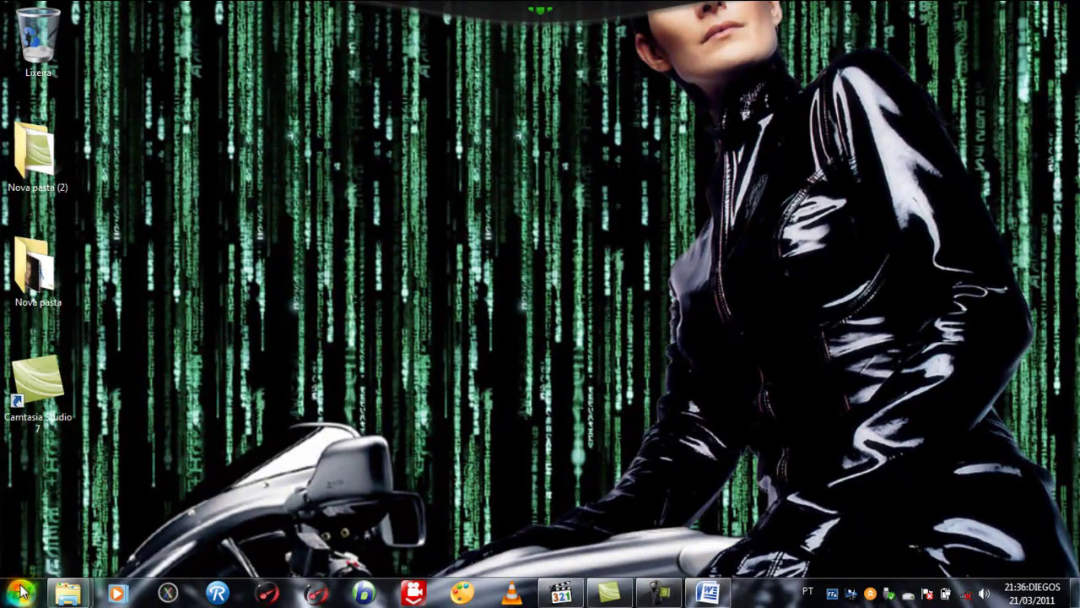
Step: Search for regedit from the Start menu and launch the Registry Editor
click(21, 591)
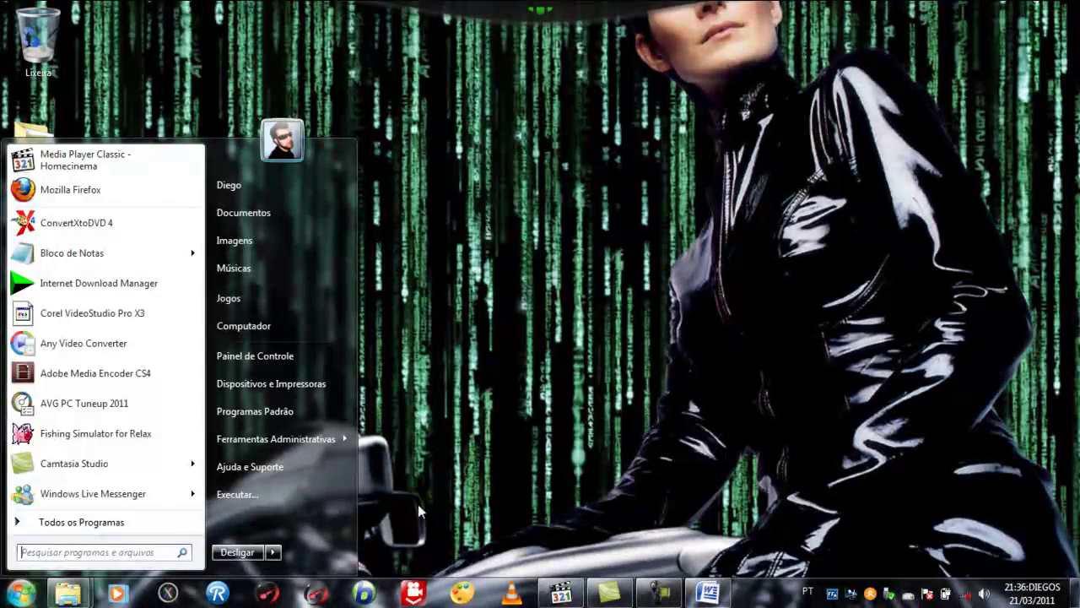
click(124, 552)
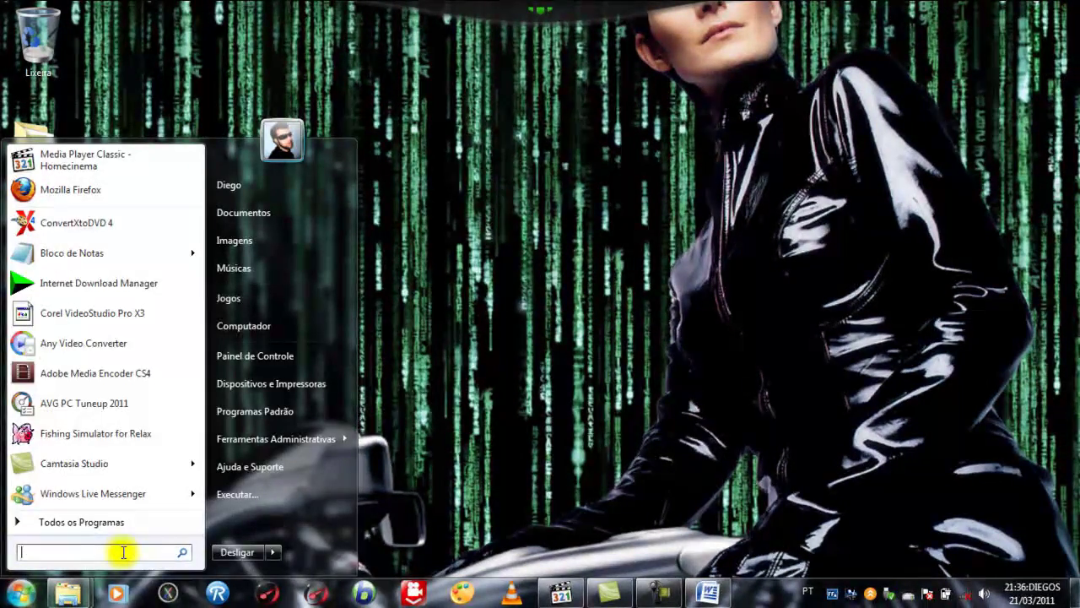
text(redit)
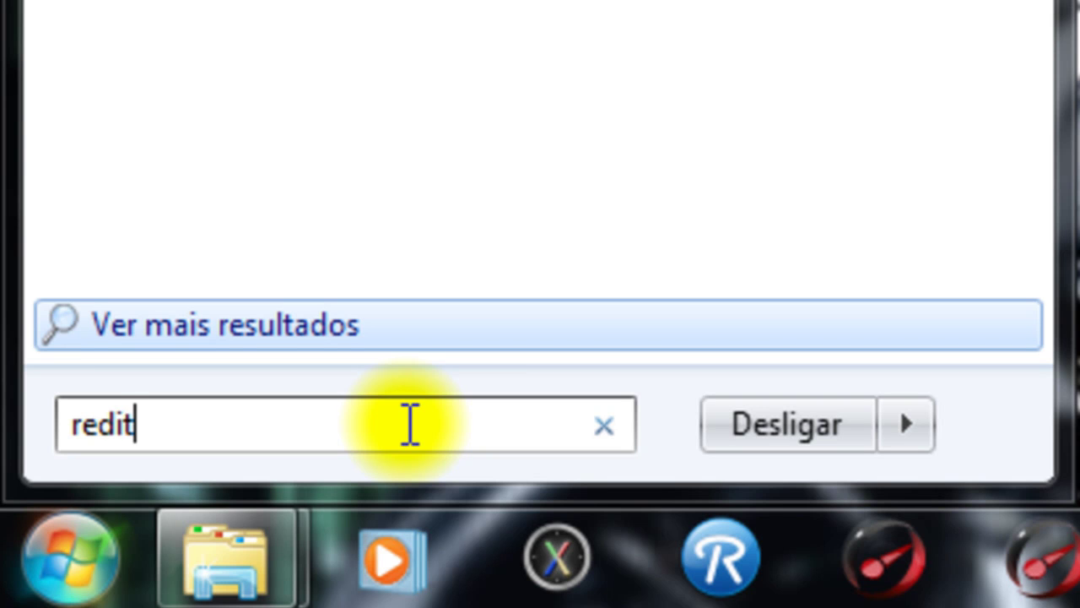
key(BackSpace)
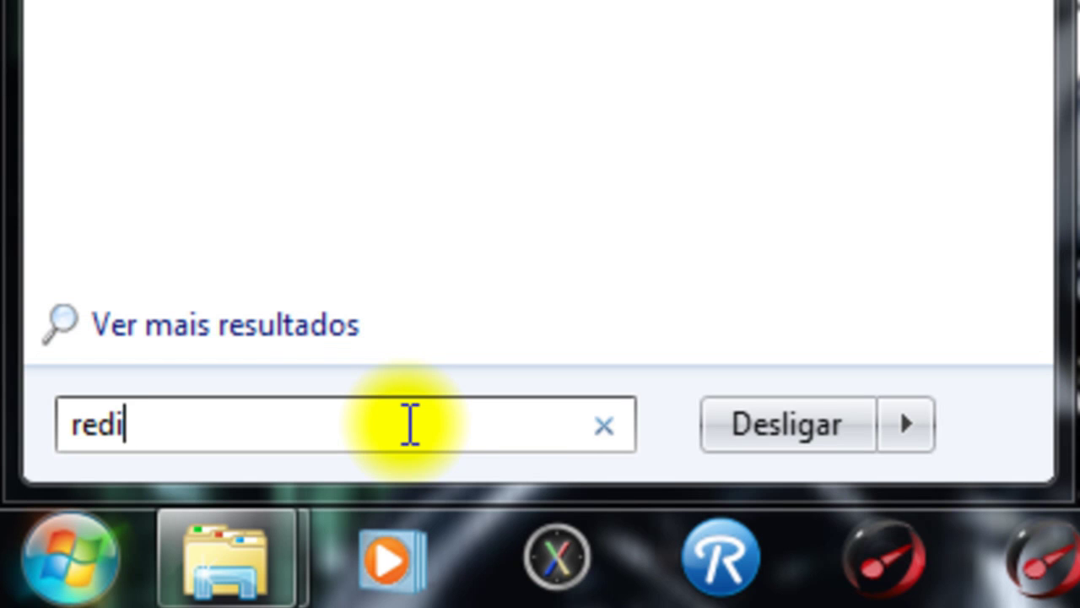
text(gedit)
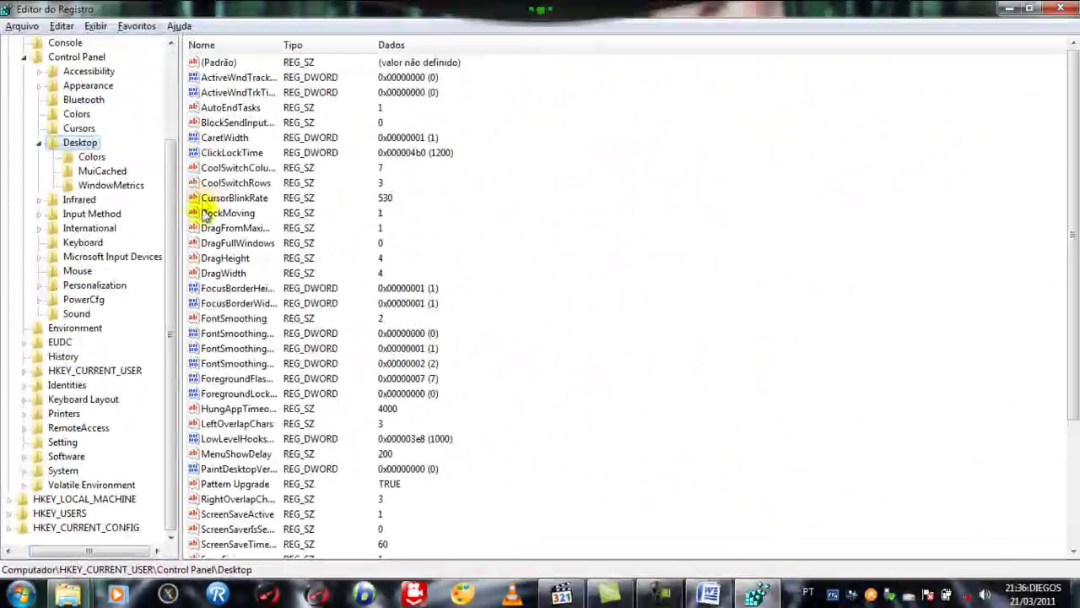
Step: Collapse the registry tree and navigate to the HKEY_CURRENT_USER\Control Panel\Desktop key
drag(169, 202, 169, 30)
click(24, 168)
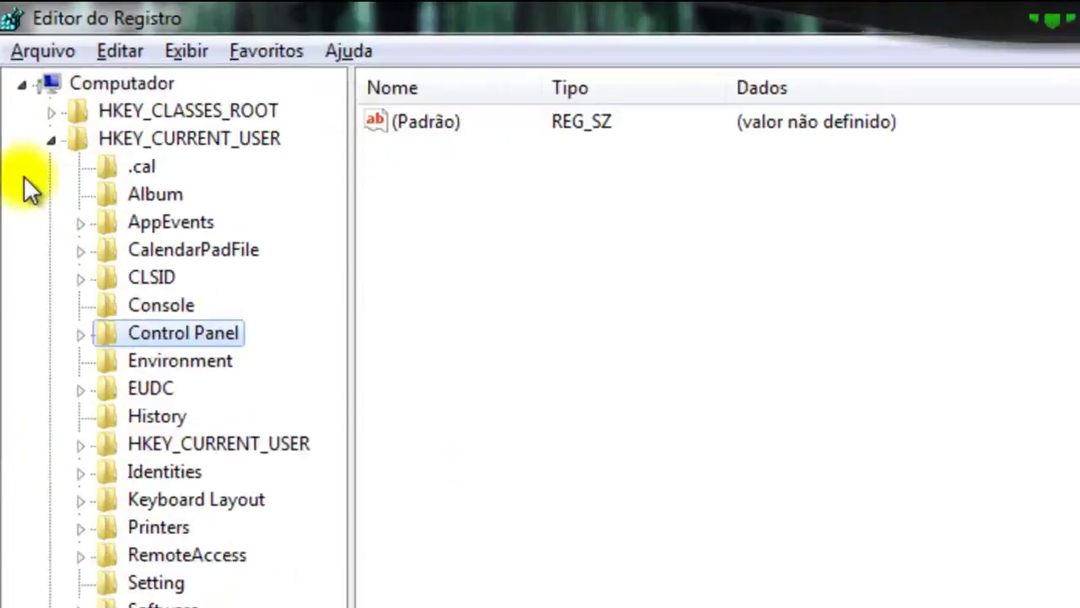
click(11, 68)
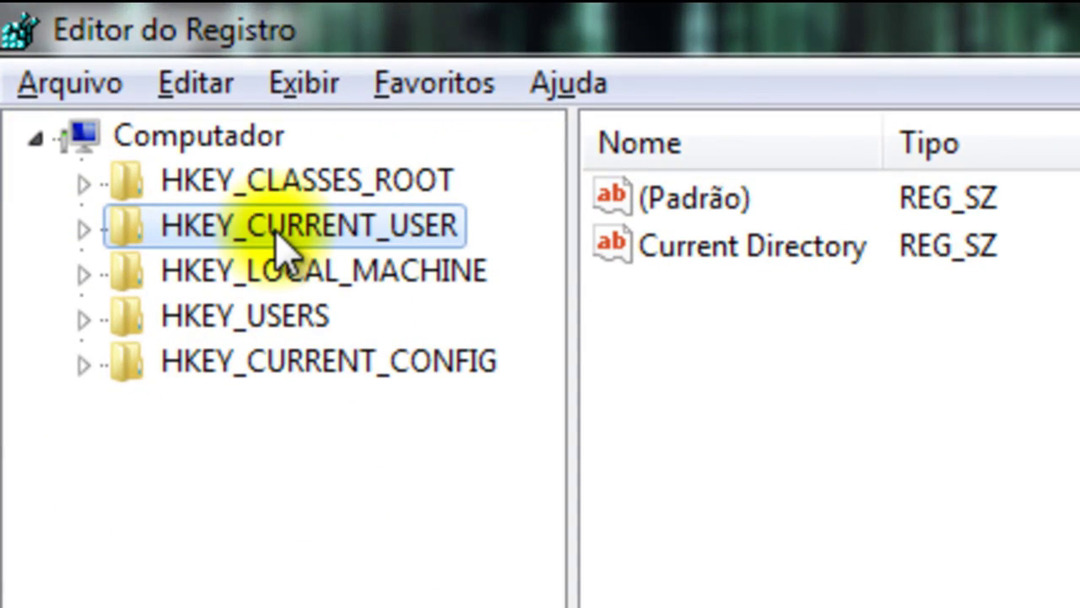
double_click(282, 245)
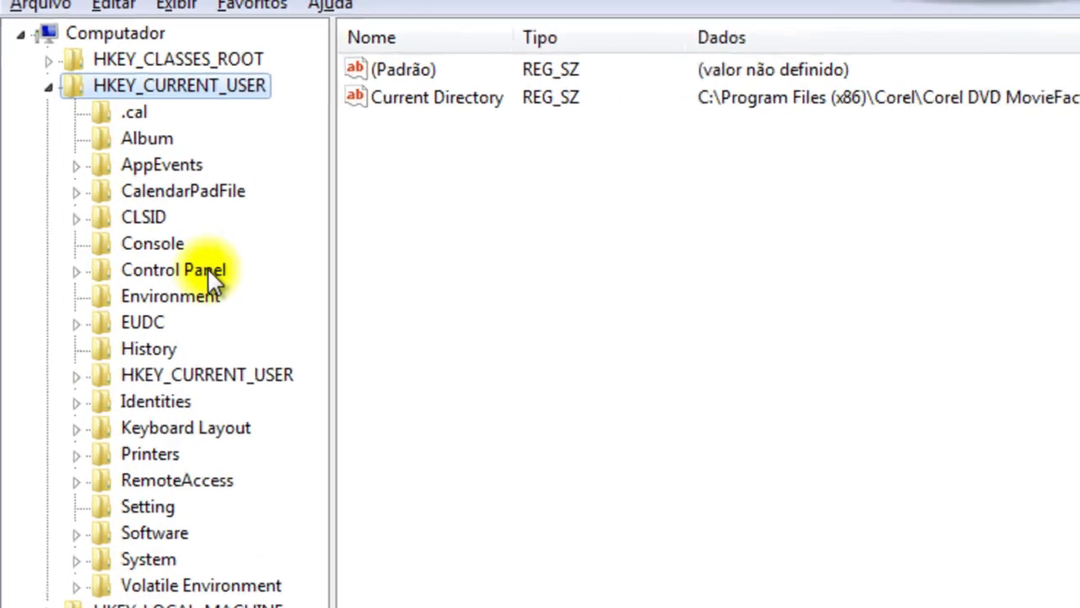
double_click(186, 241)
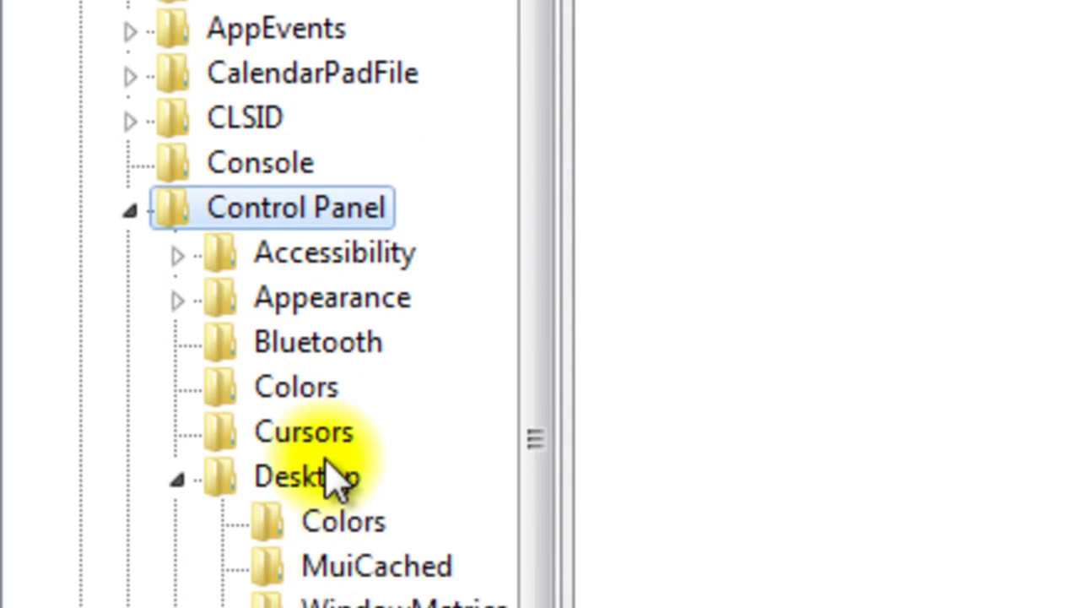
click(312, 325)
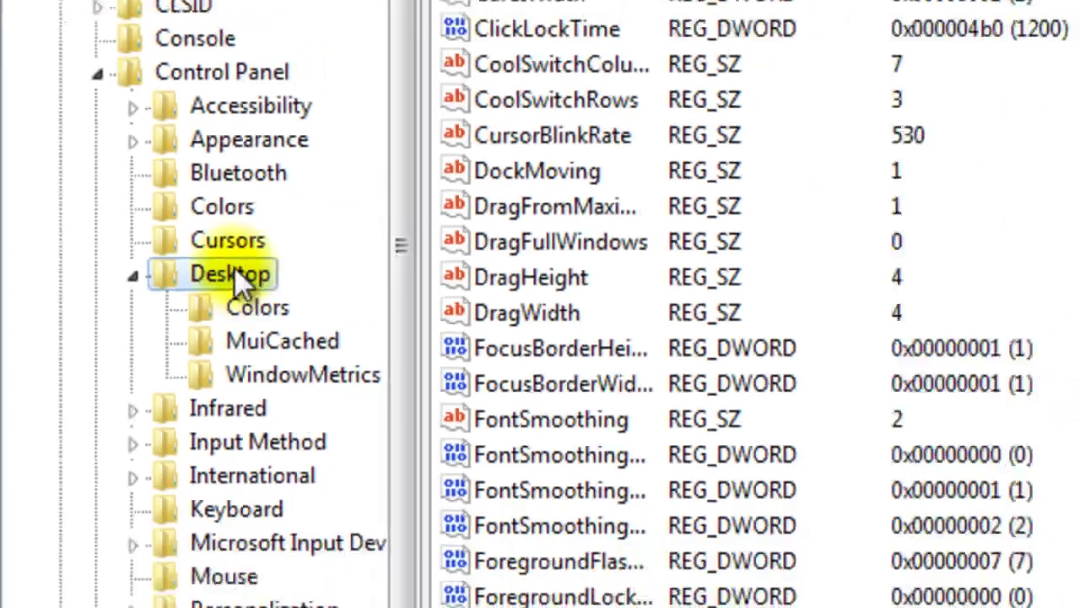
click(284, 279)
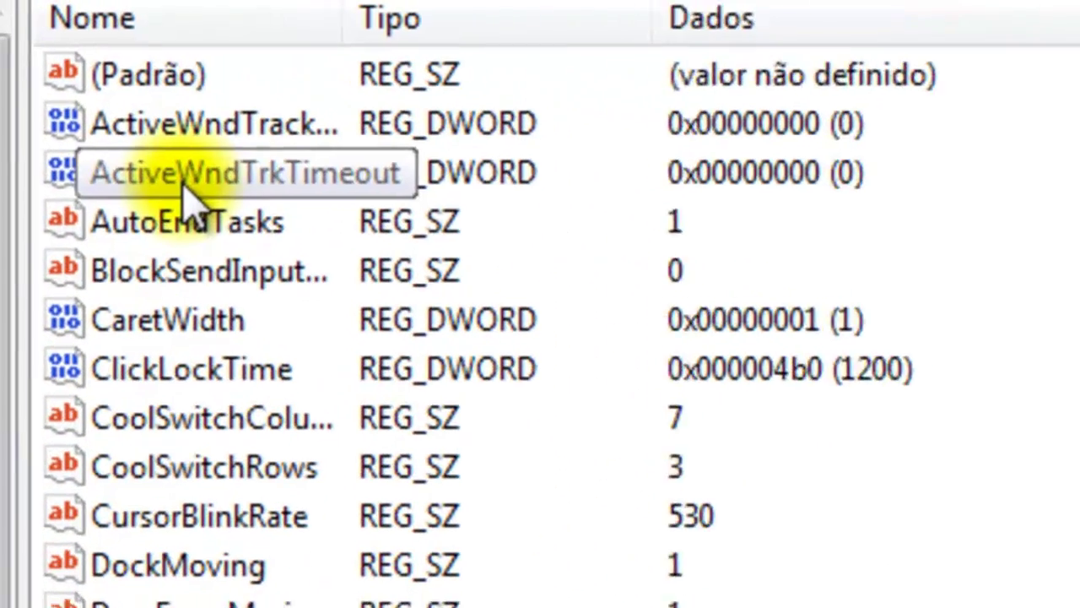
Step: Open the HungAppTimeout value in the Desktop key, check its name and data, and cancel without editing
click(187, 182)
scroll(194, 202, down, 4)
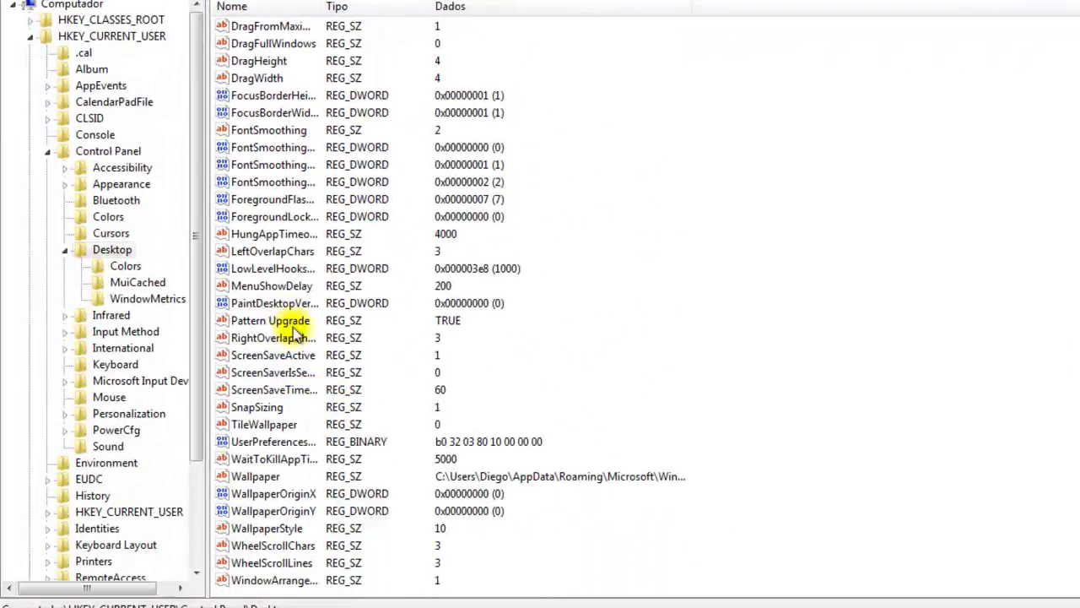
double_click(274, 234)
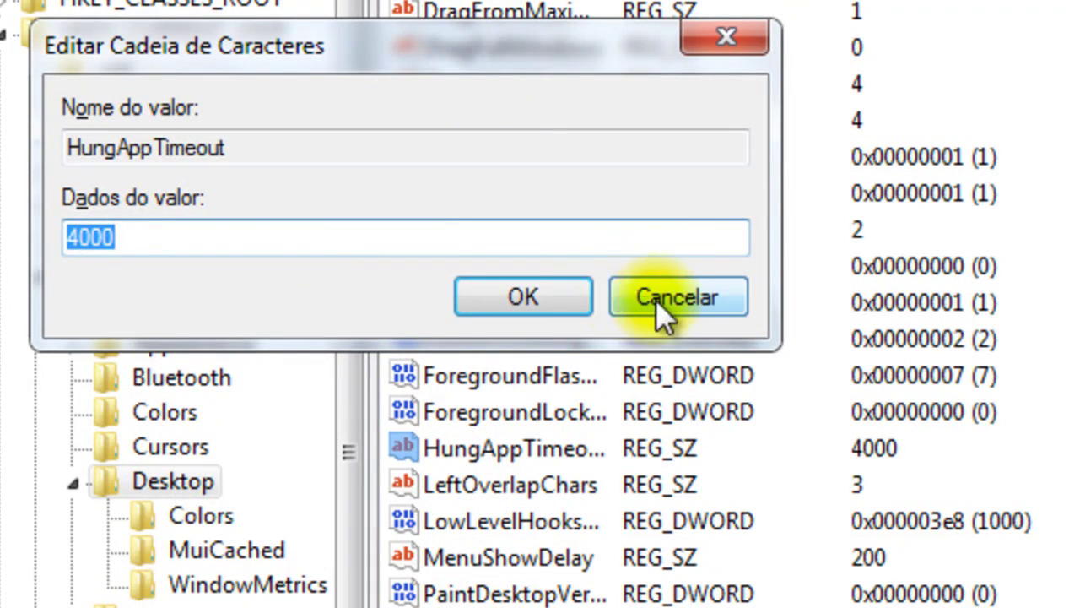
drag(254, 148, 64, 145)
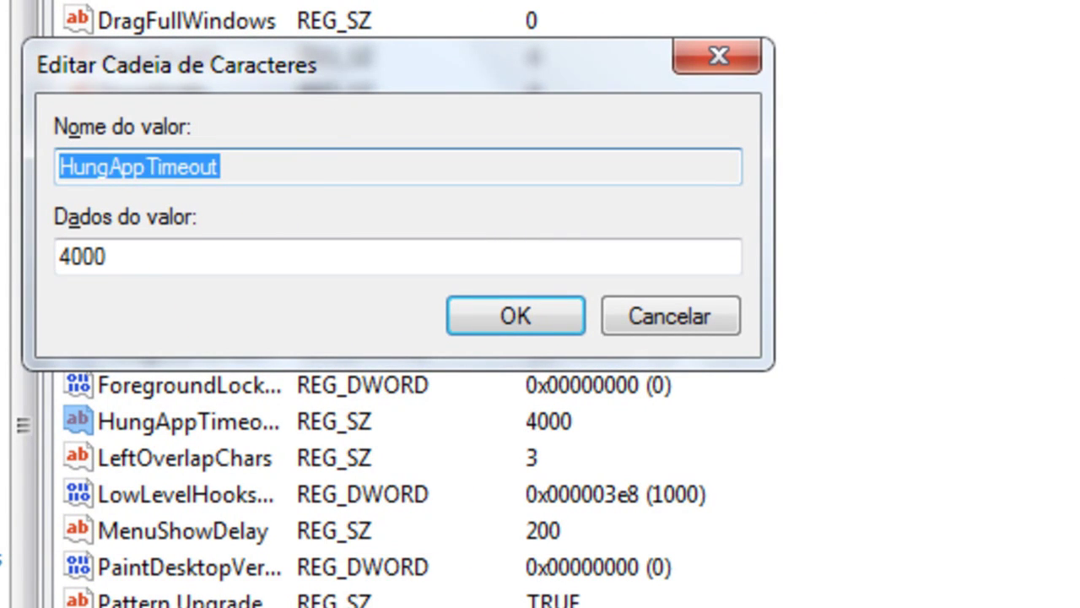
drag(110, 256, 32, 257)
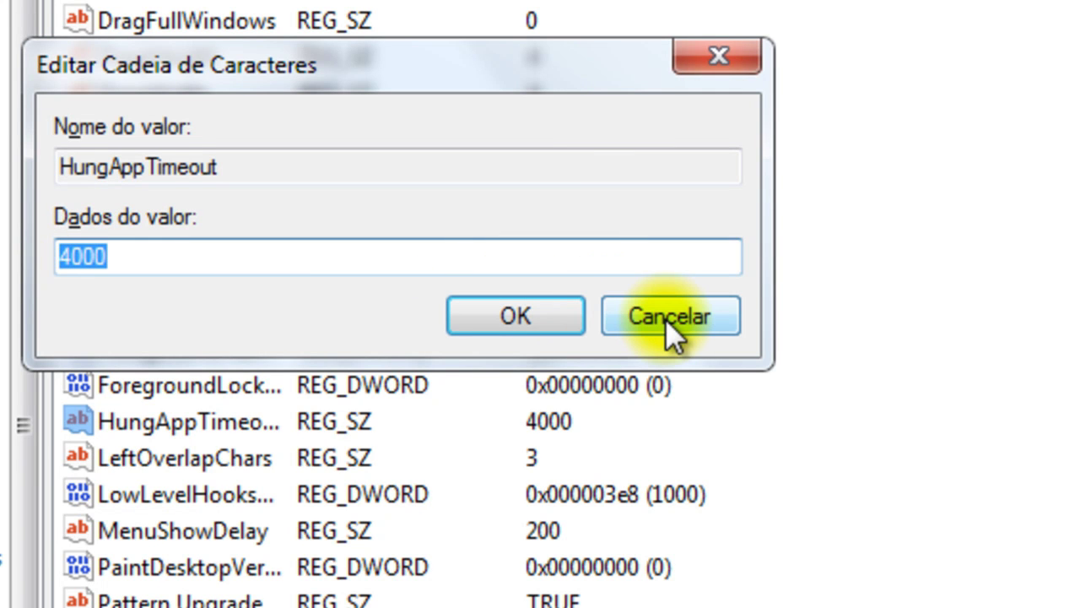
click(50, 257)
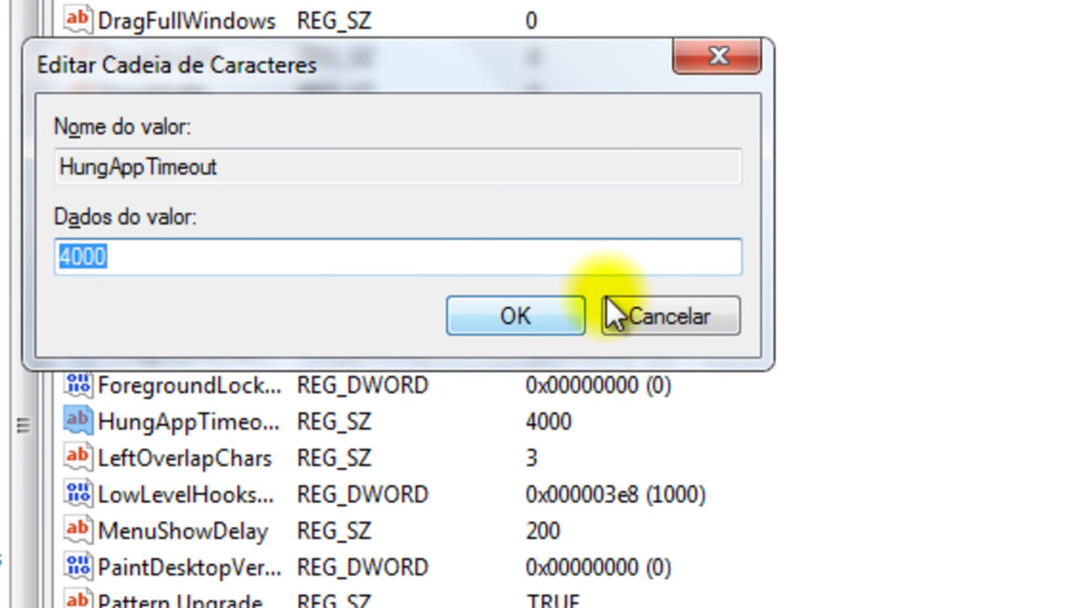
click(668, 319)
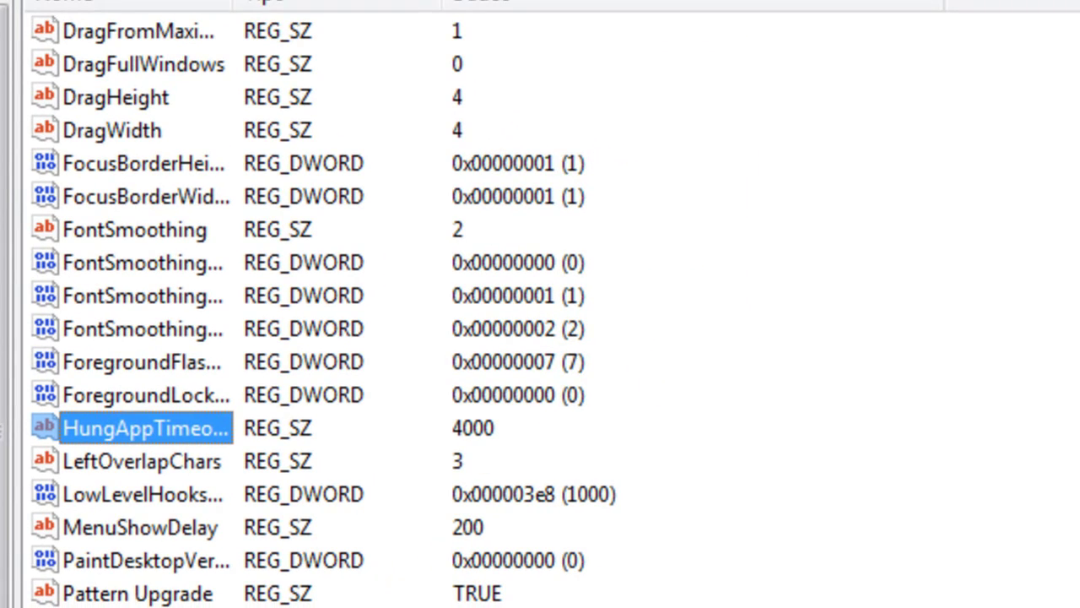
Step: Examine the MenuShowDelay and WaitToKillAppTimeout values in the Desktop key, cancelling each edit dialog
click(179, 519)
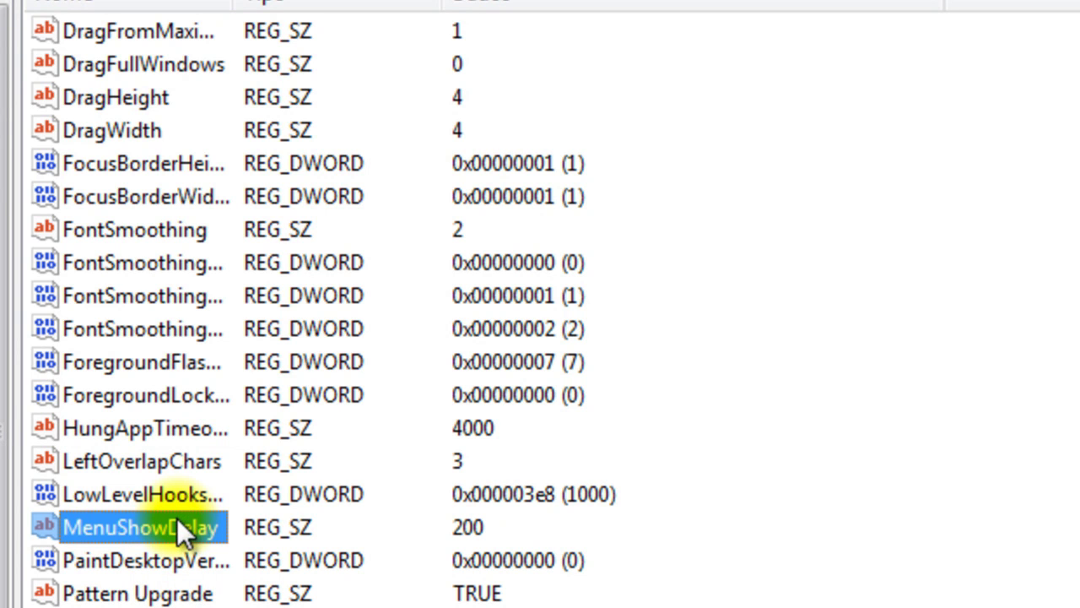
double_click(175, 517)
click(291, 296)
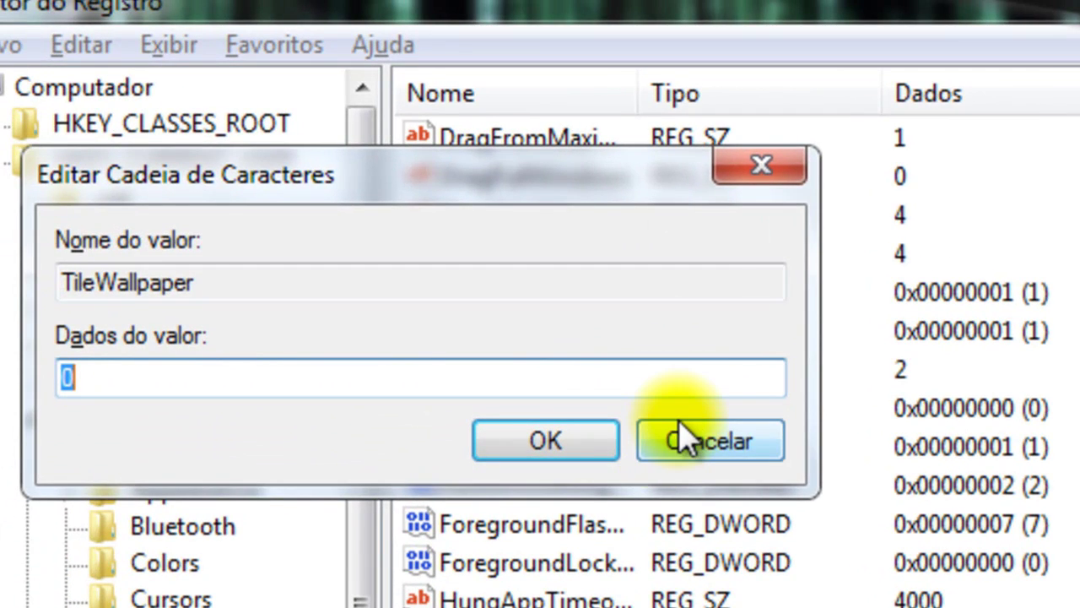
click(684, 438)
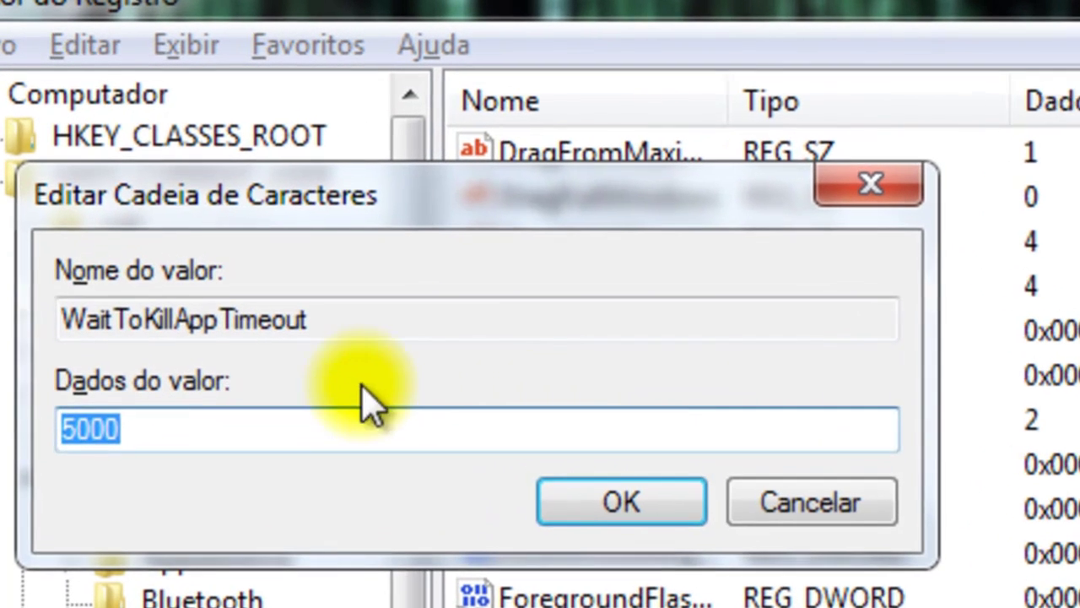
double_click(422, 316)
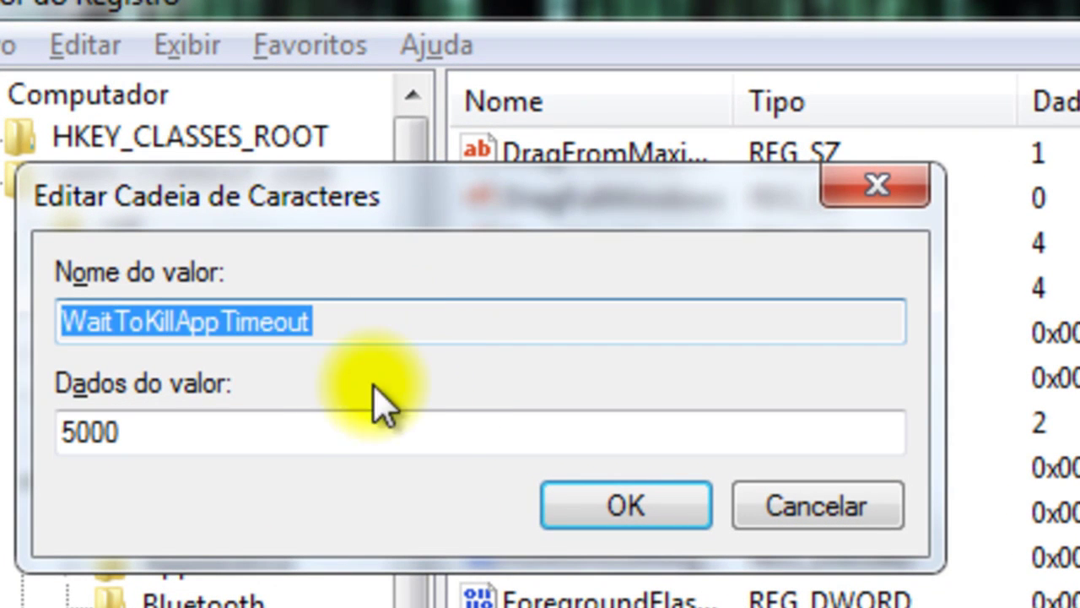
drag(284, 430, 59, 436)
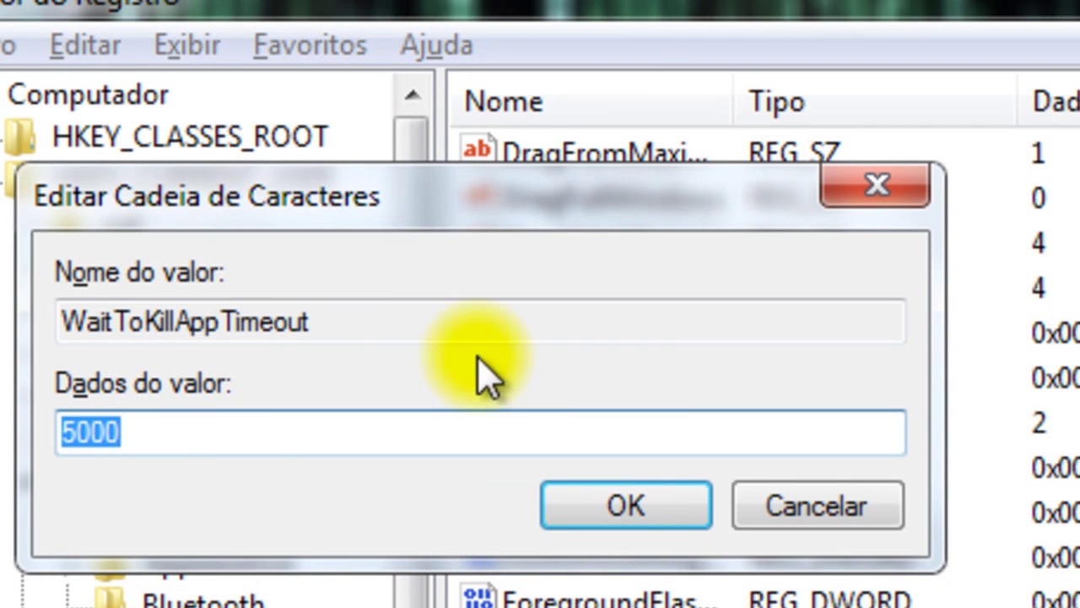
click(809, 516)
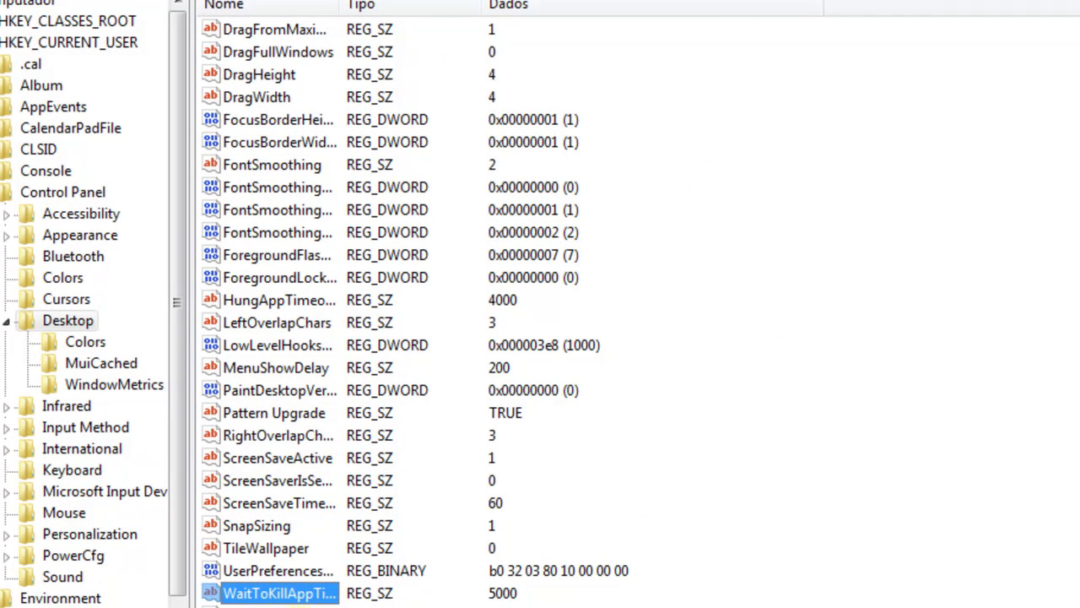
Step: Inspect the ActiveWndTrackTimeout and ActiveWndTrkTimeout values in the Desktop key and cancel without editing
scroll(270, 289, up, 4)
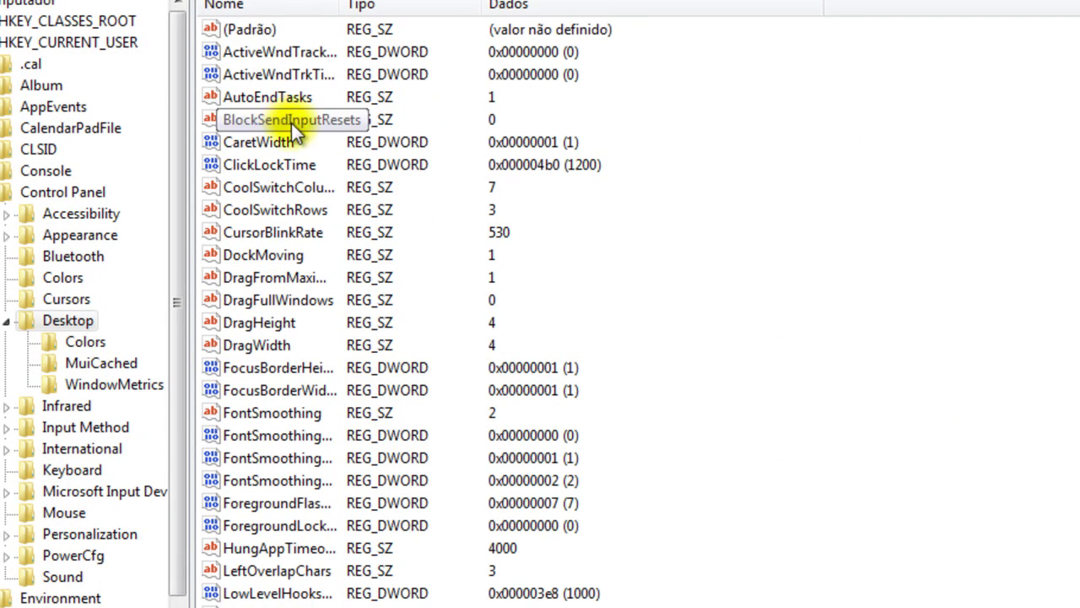
double_click(299, 52)
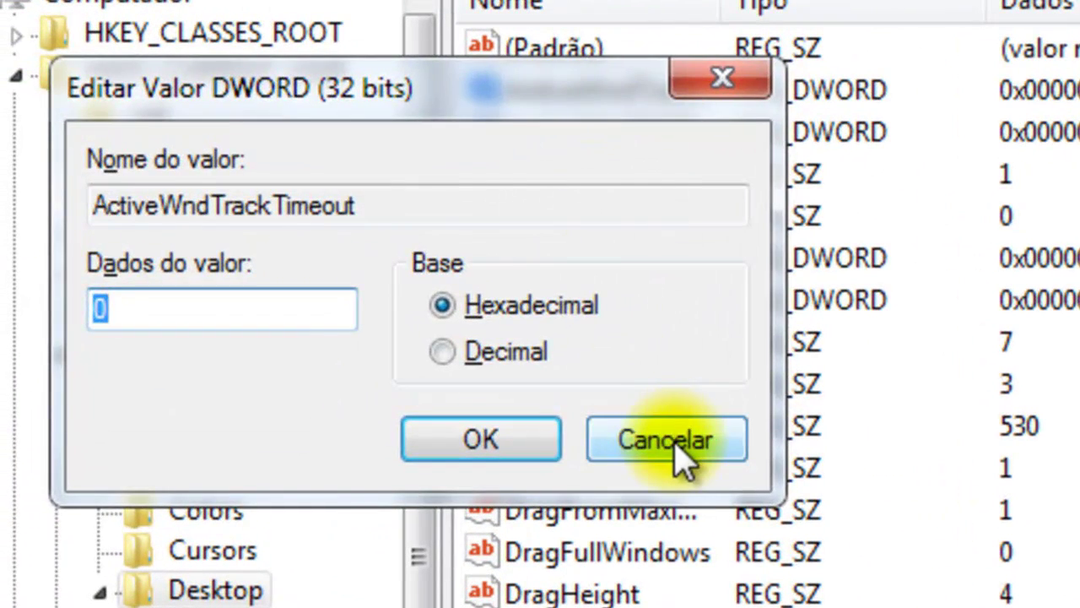
click(392, 283)
double_click(667, 91)
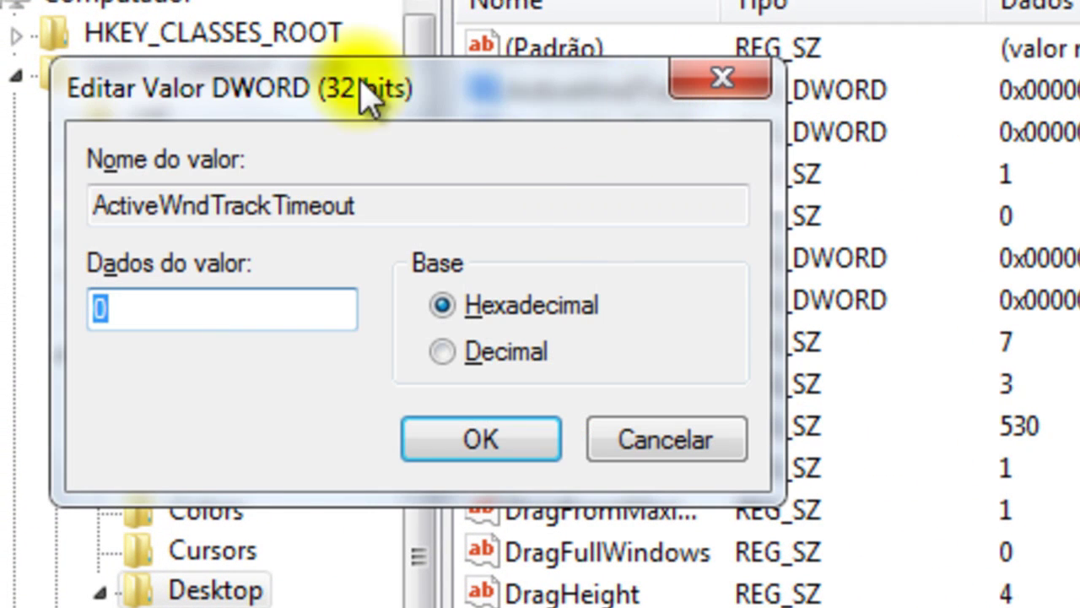
double_click(289, 205)
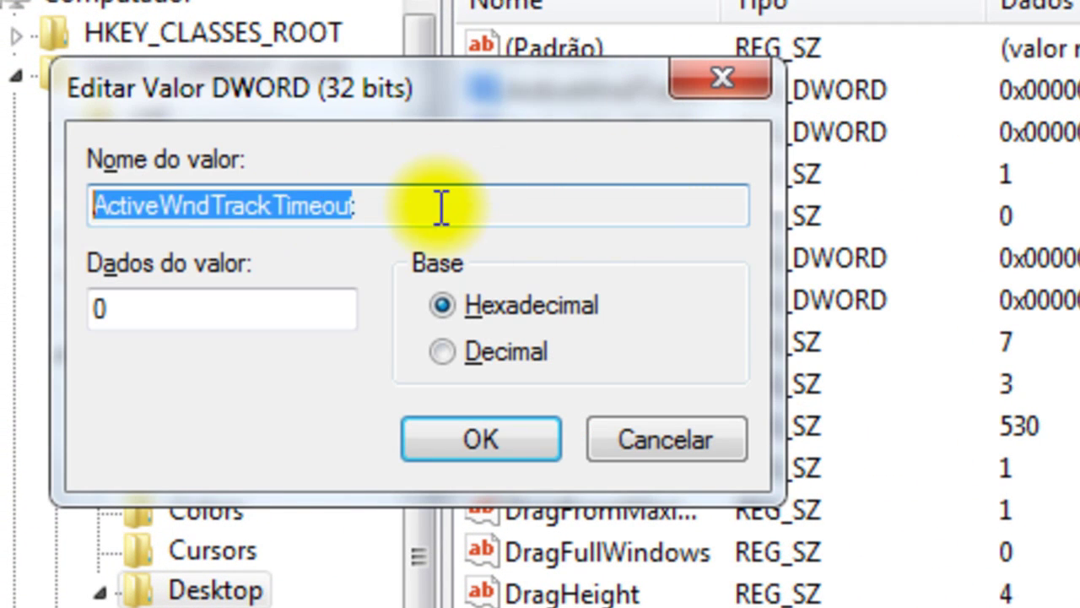
click(689, 448)
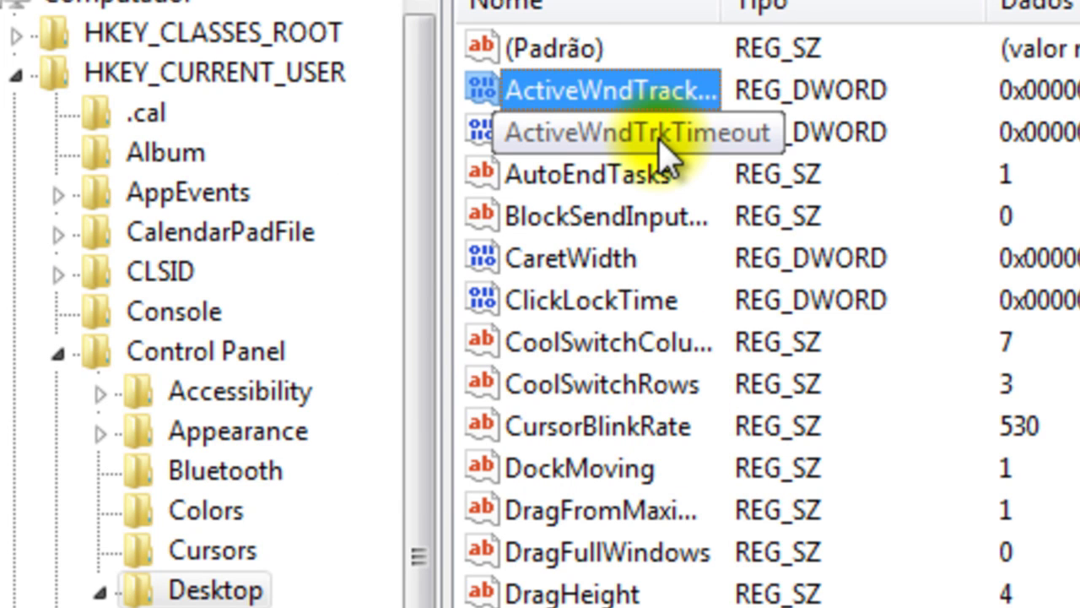
double_click(659, 135)
click(662, 456)
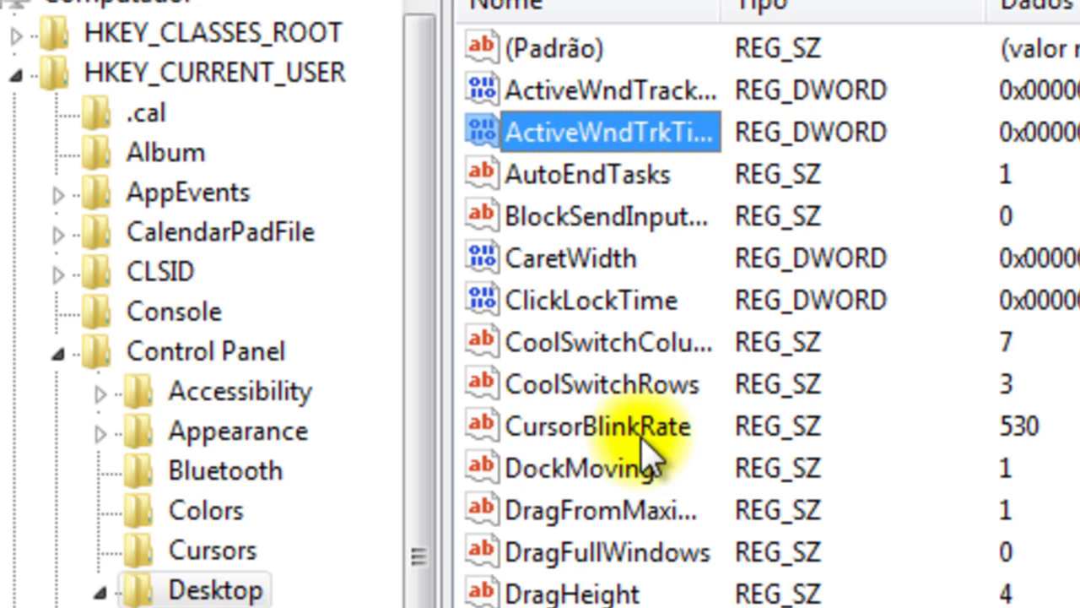
scroll(639, 446, down, 2)
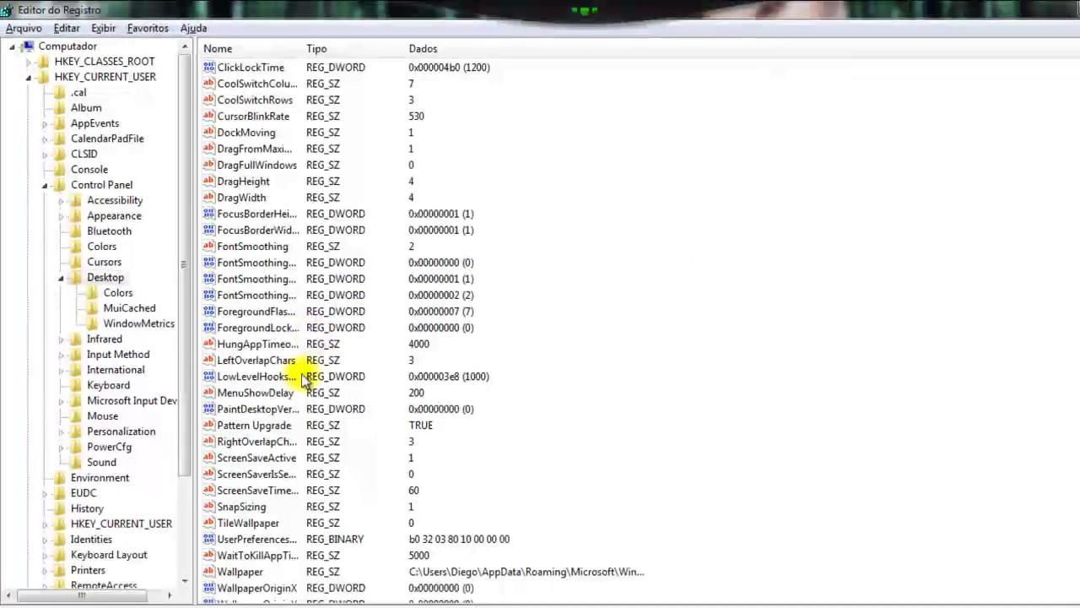
scroll(295, 512, down, 1)
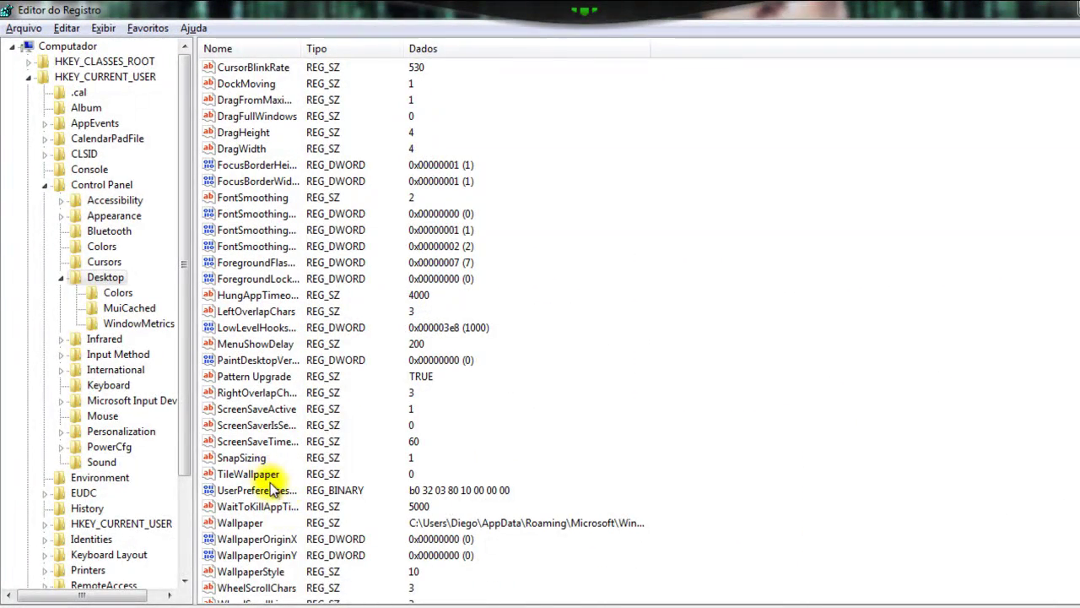
scroll(287, 498, down, 1)
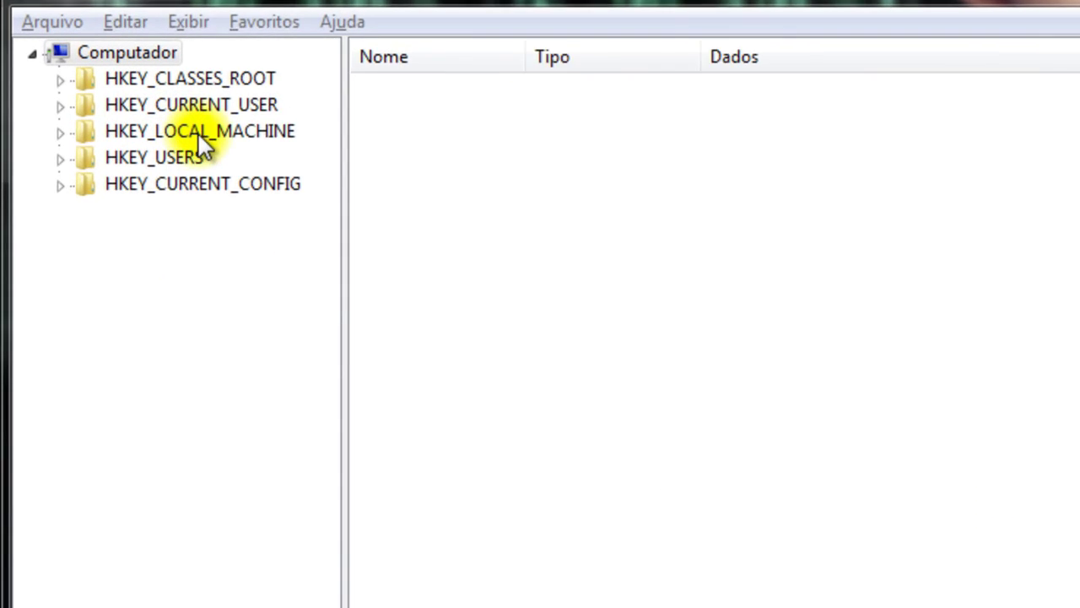
Step: Expand the registry tree to HKEY_LOCAL_MACHINE\SOFTWARE\Microsoft
double_click(165, 117)
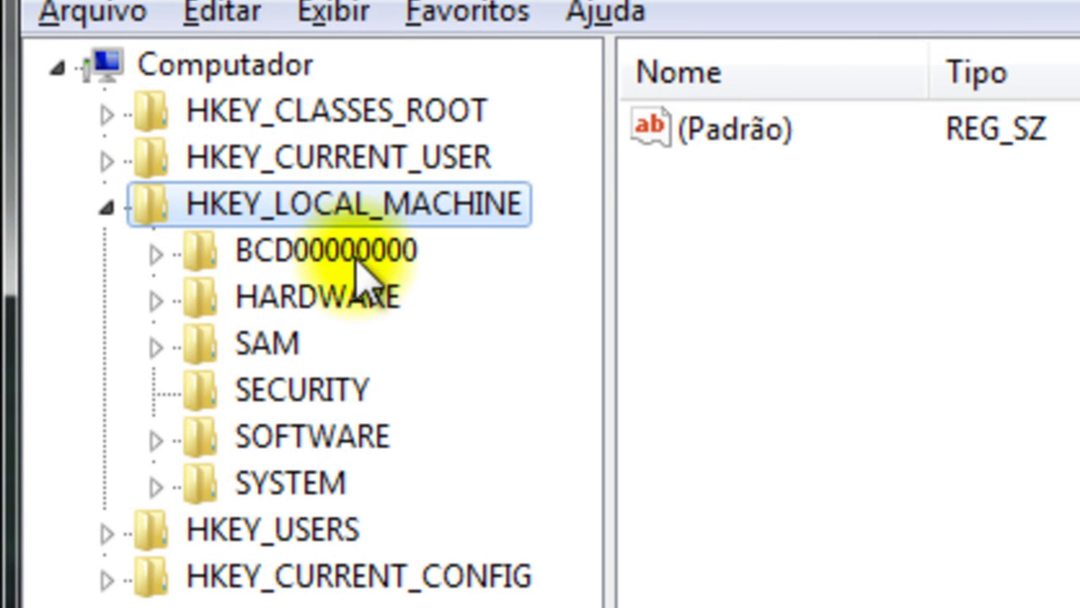
double_click(374, 434)
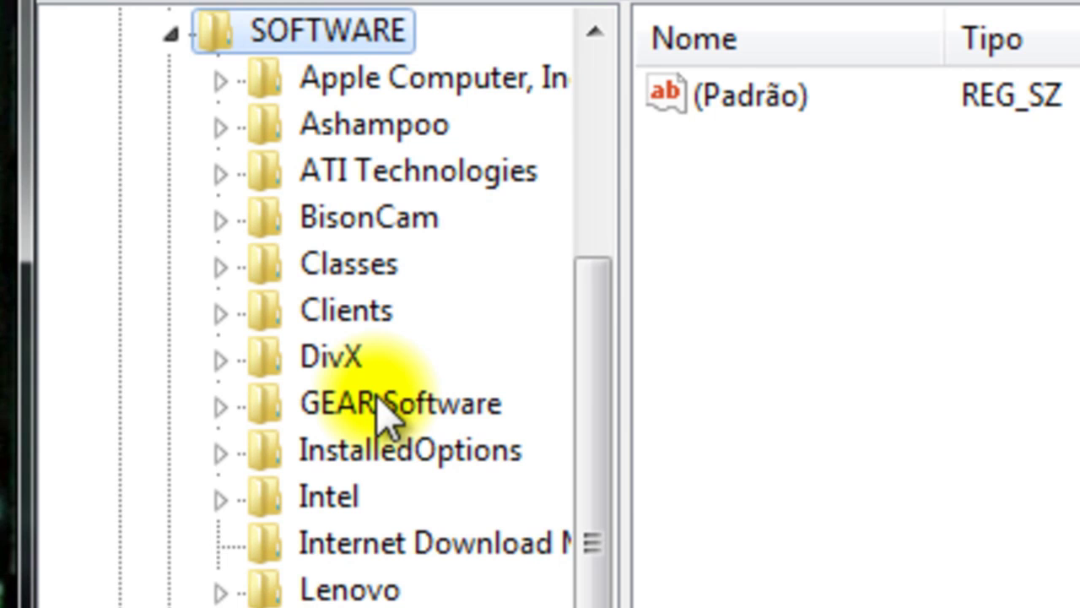
key(m)
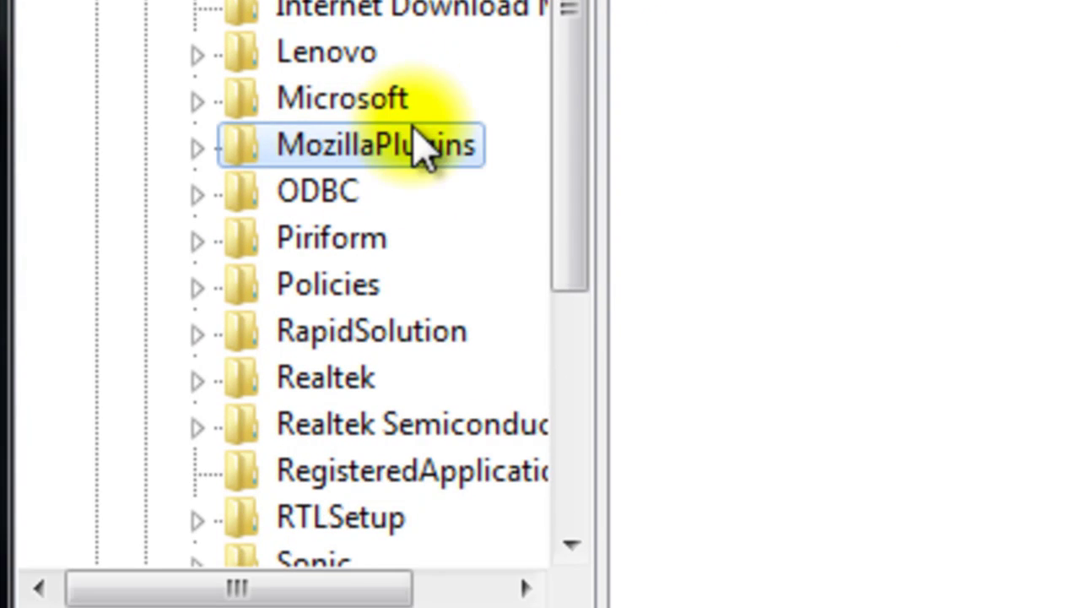
double_click(388, 101)
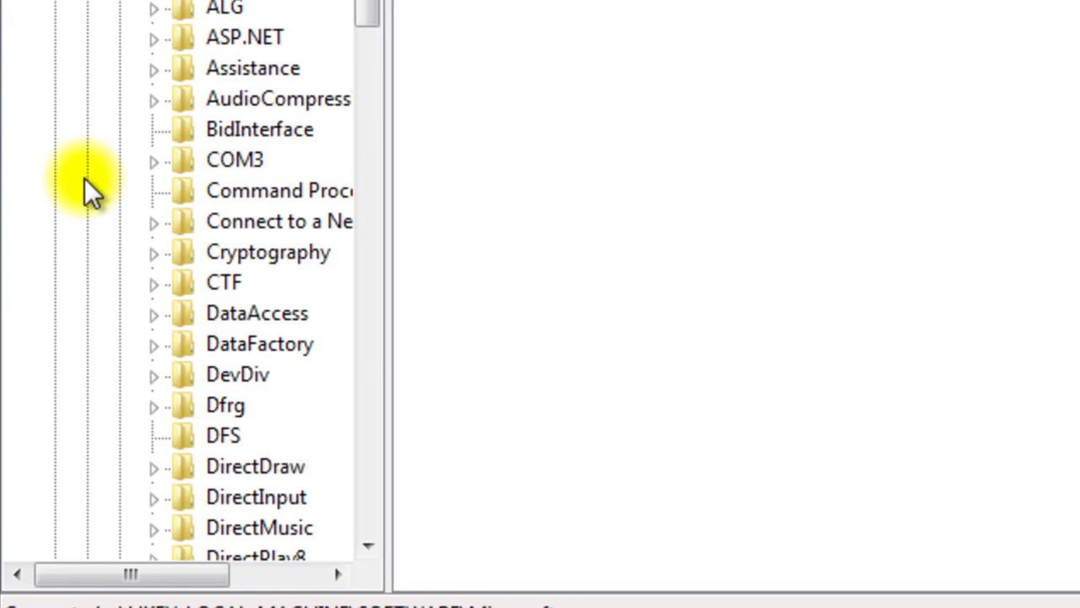
Step: Find the Windows key under Microsoft and expand it down to its CurrentVersion subkey
key(w)
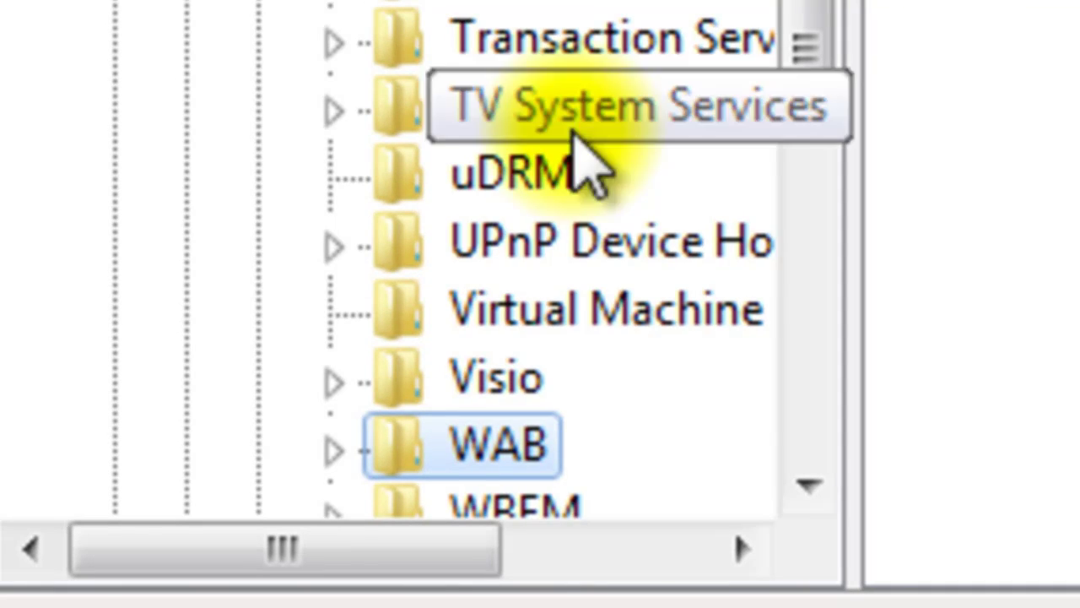
key(Down)
key(Down)
key(Down)
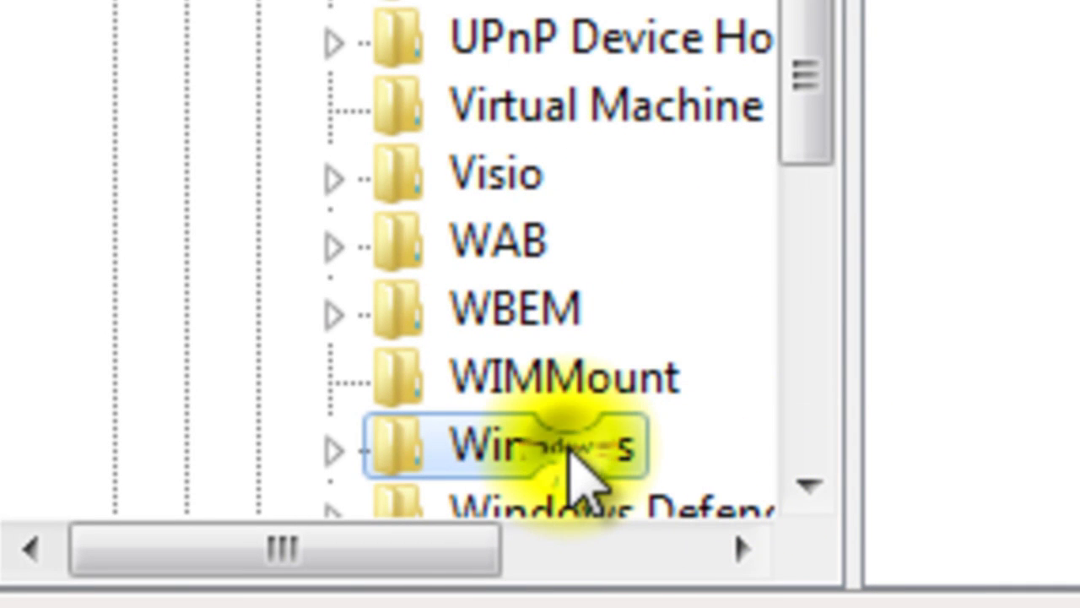
double_click(571, 449)
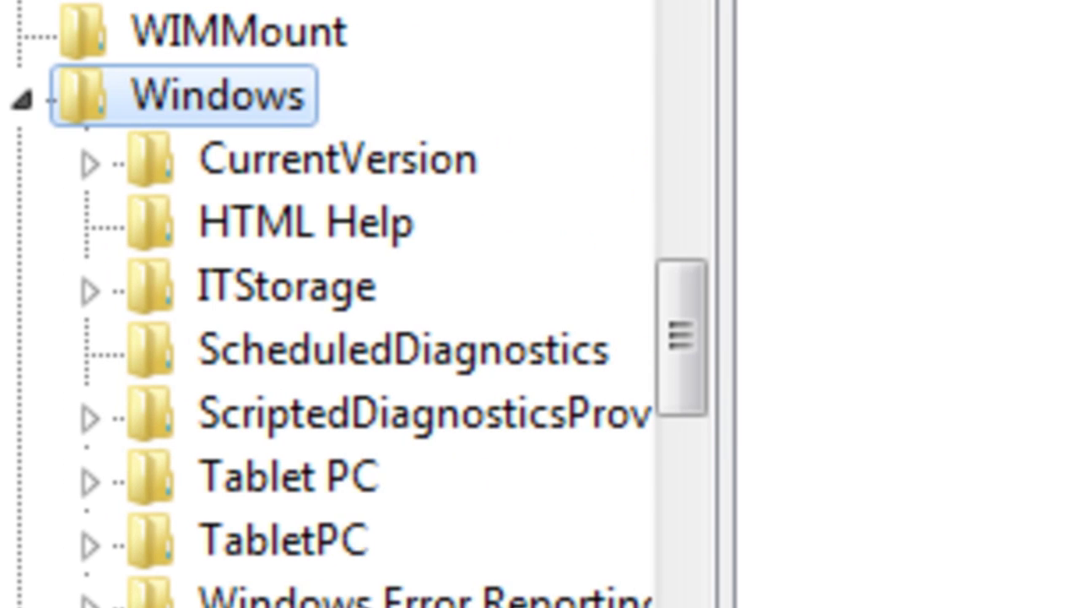
click(408, 165)
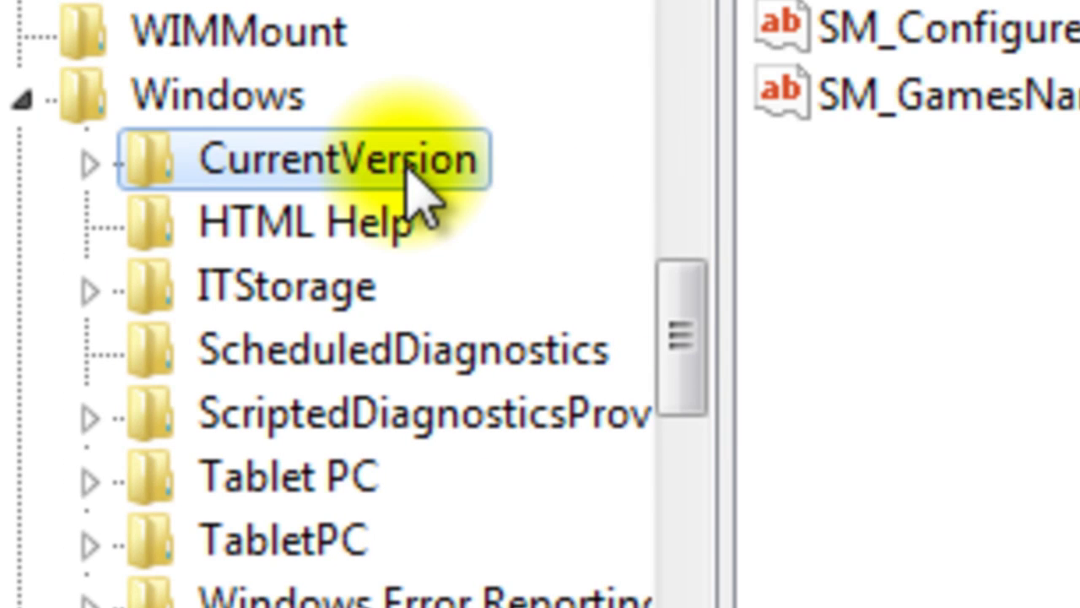
double_click(408, 165)
Step: Open the Explorer key under CurrentVersion and expand its RemoteComputer\NameSpace subkey
key(e)
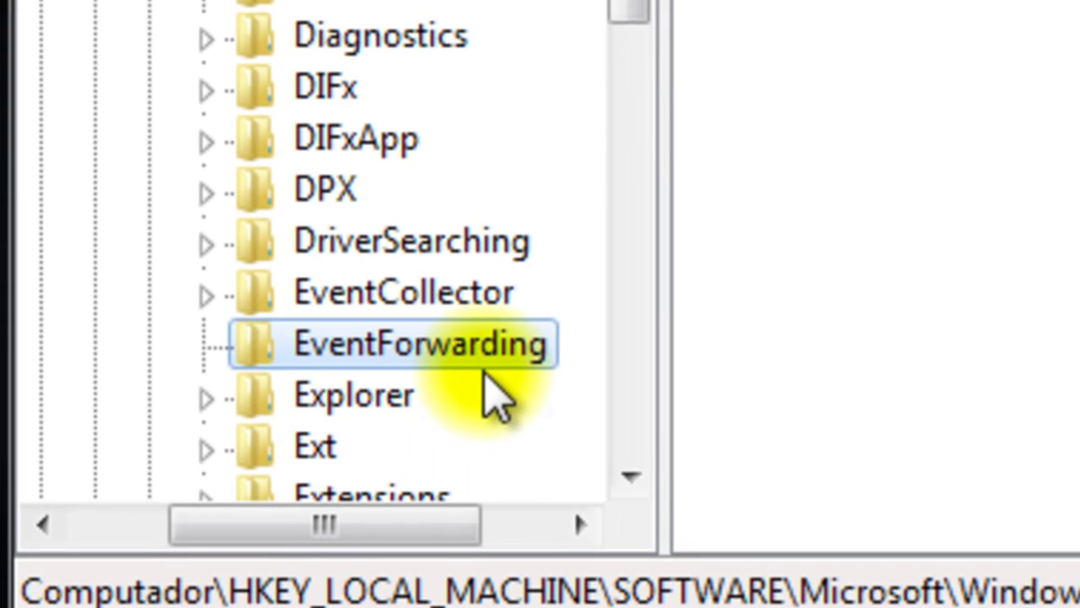
click(405, 567)
double_click(398, 394)
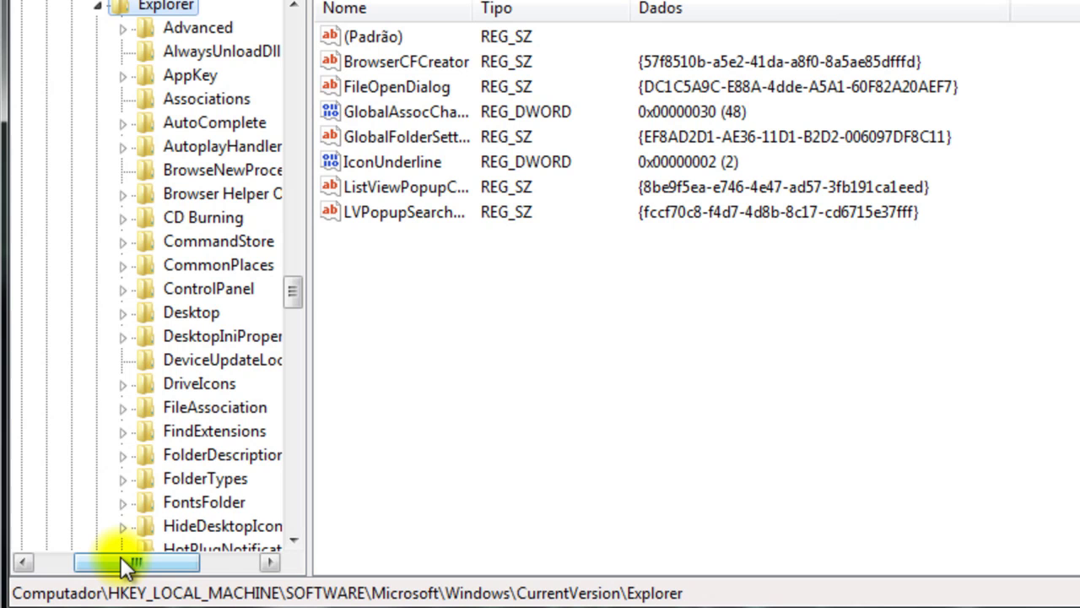
key(r)
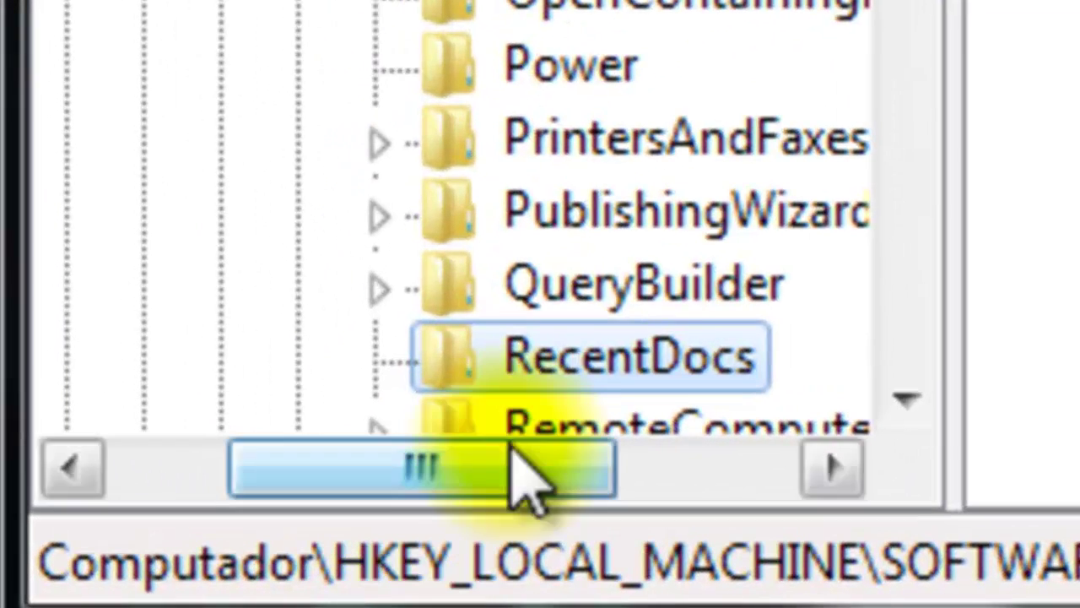
key(Down)
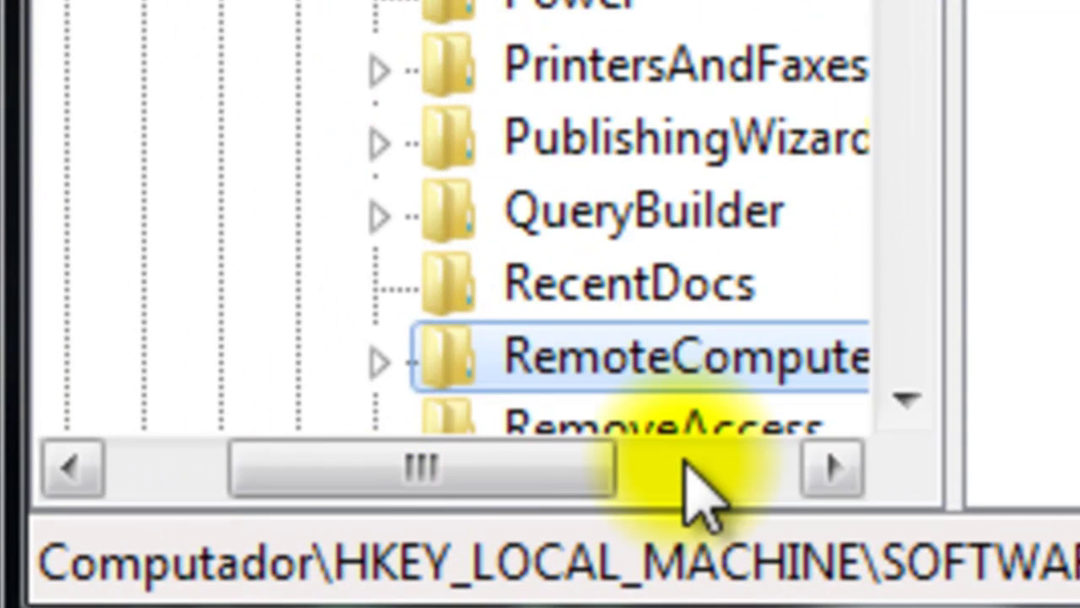
double_click(486, 434)
drag(541, 457, 639, 472)
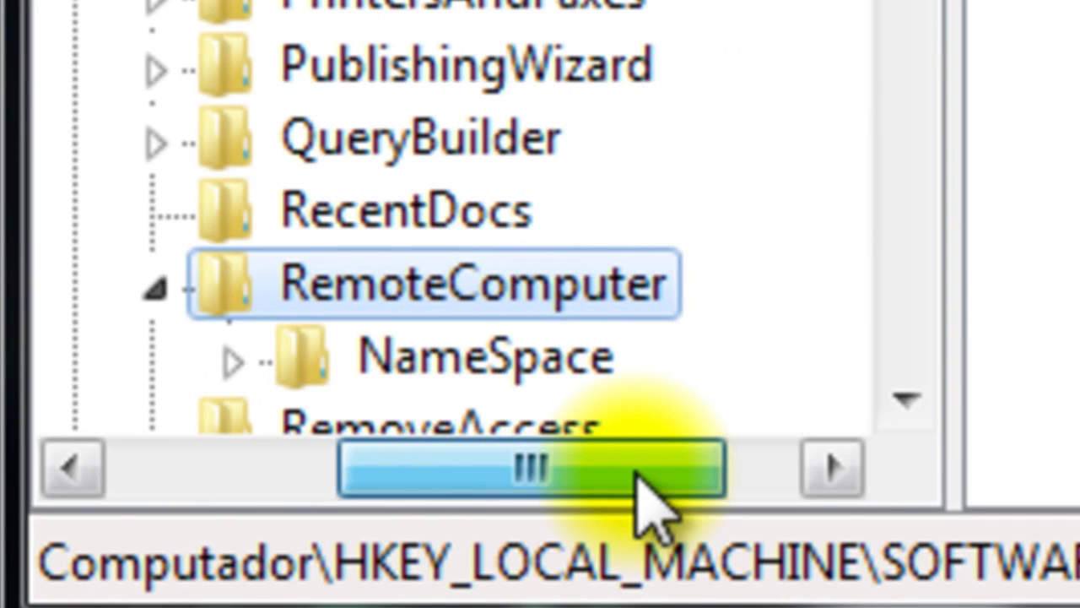
double_click(564, 372)
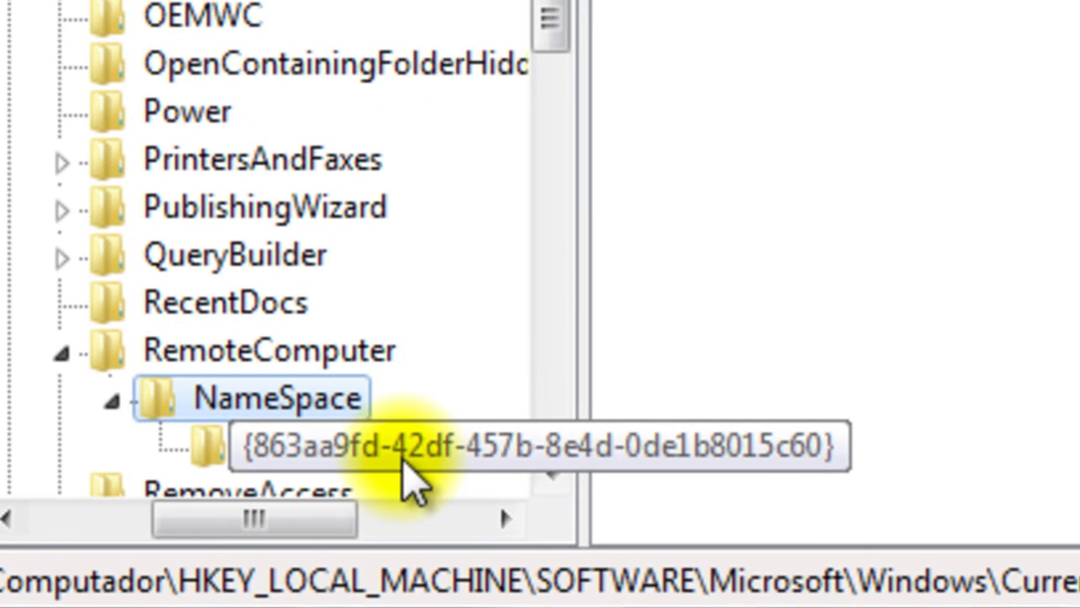
Step: Select the {863aa9fd-42df-457b-8e4d-0de1b8015c60} subkey under RemoteComputer\NameSpace and inspect its contents
click(404, 462)
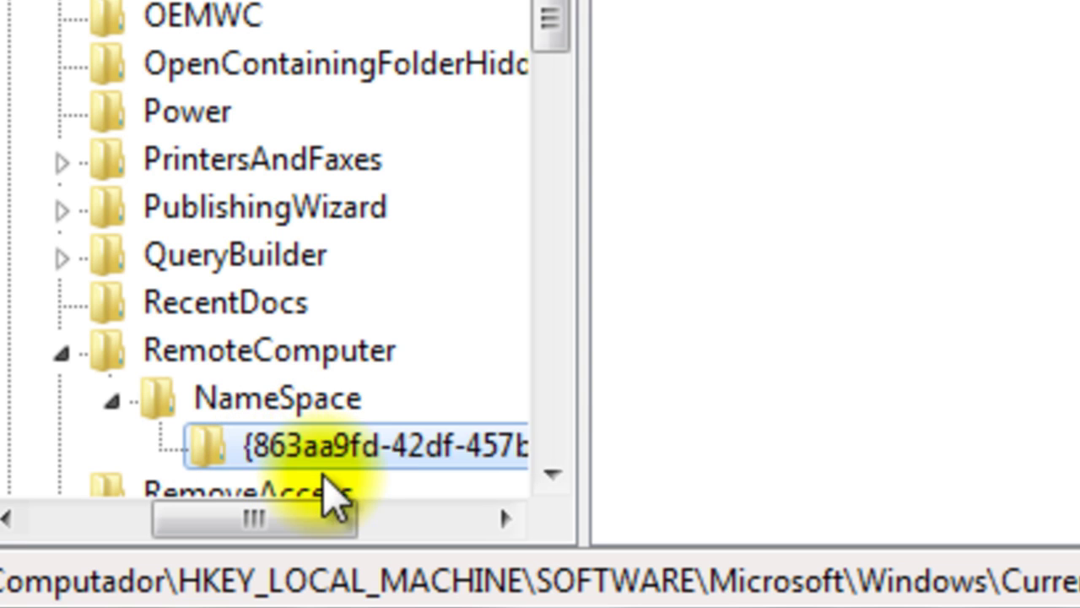
click(559, 474)
click(561, 473)
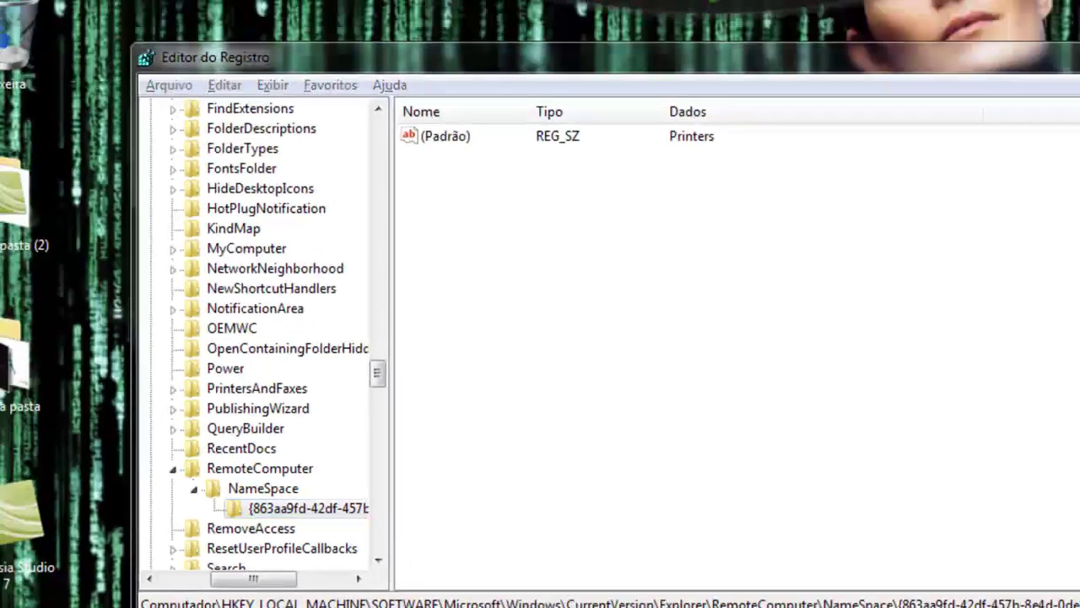
key(super)
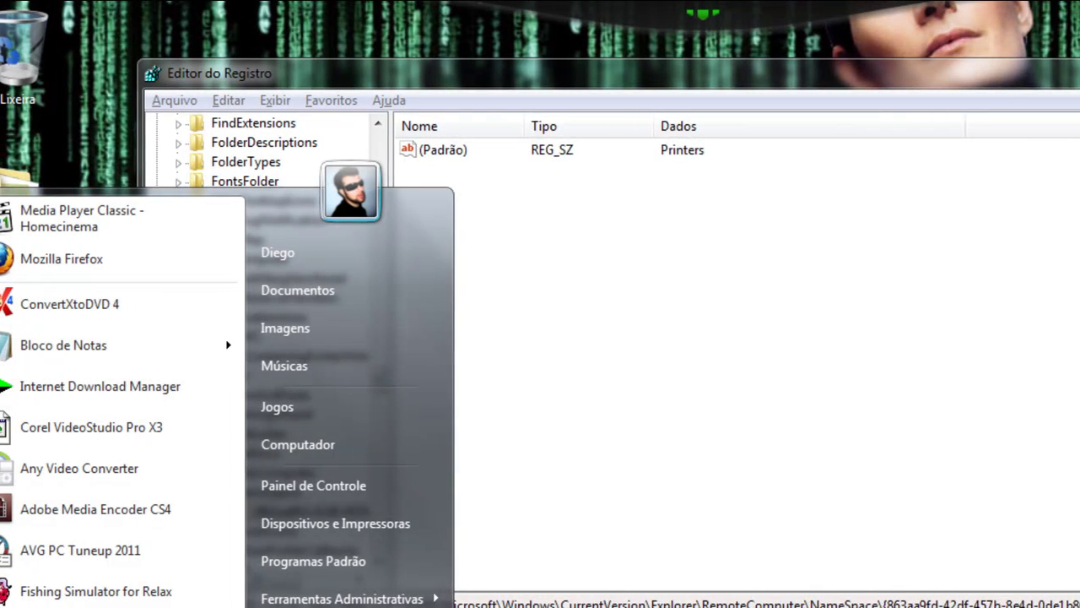
click(67, 606)
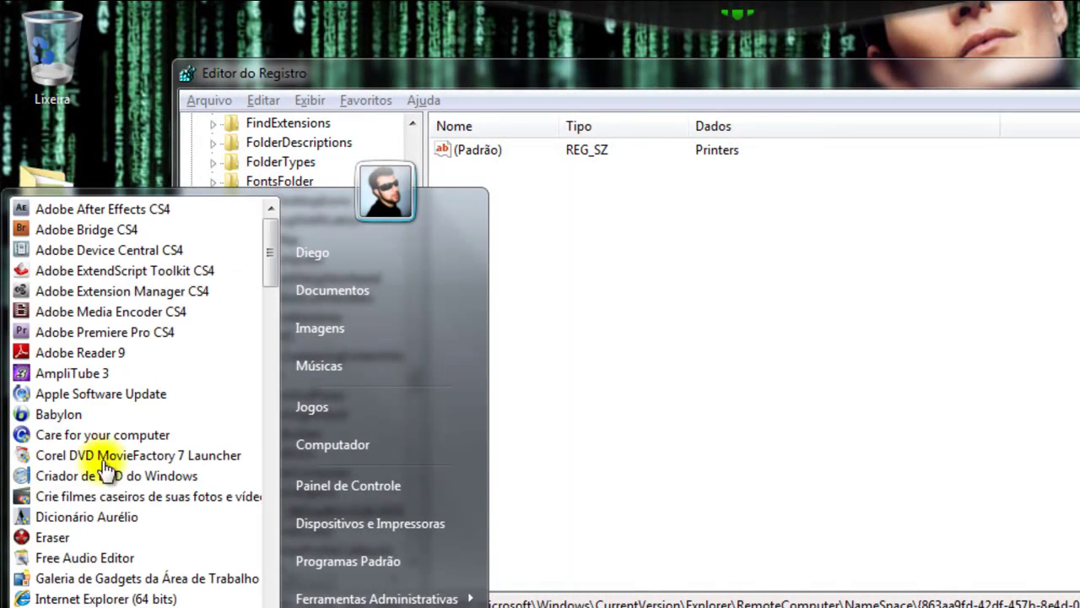
scroll(131, 591, down, 2)
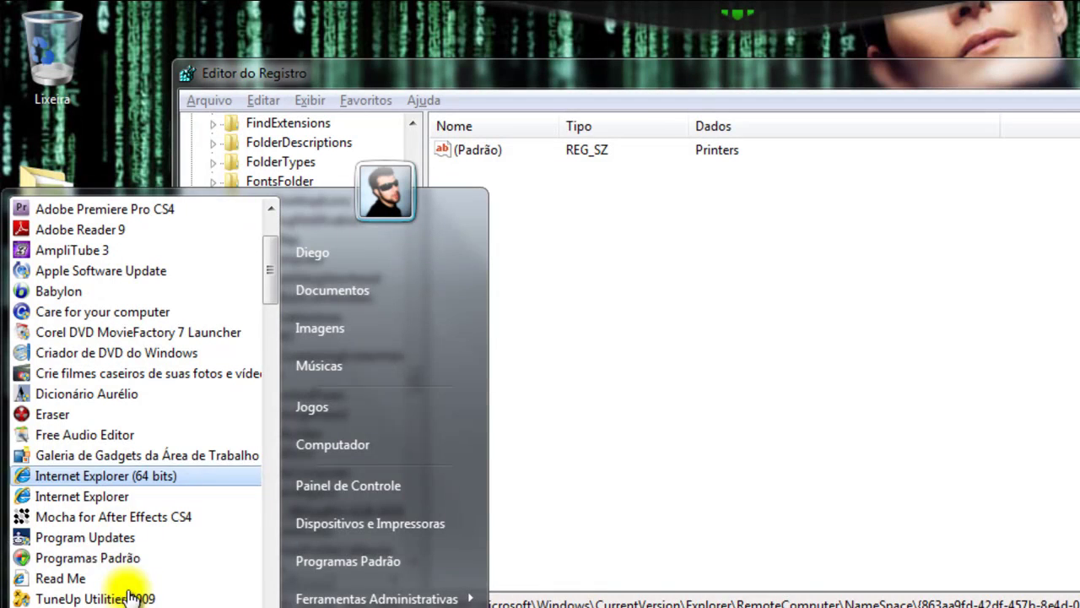
click(113, 483)
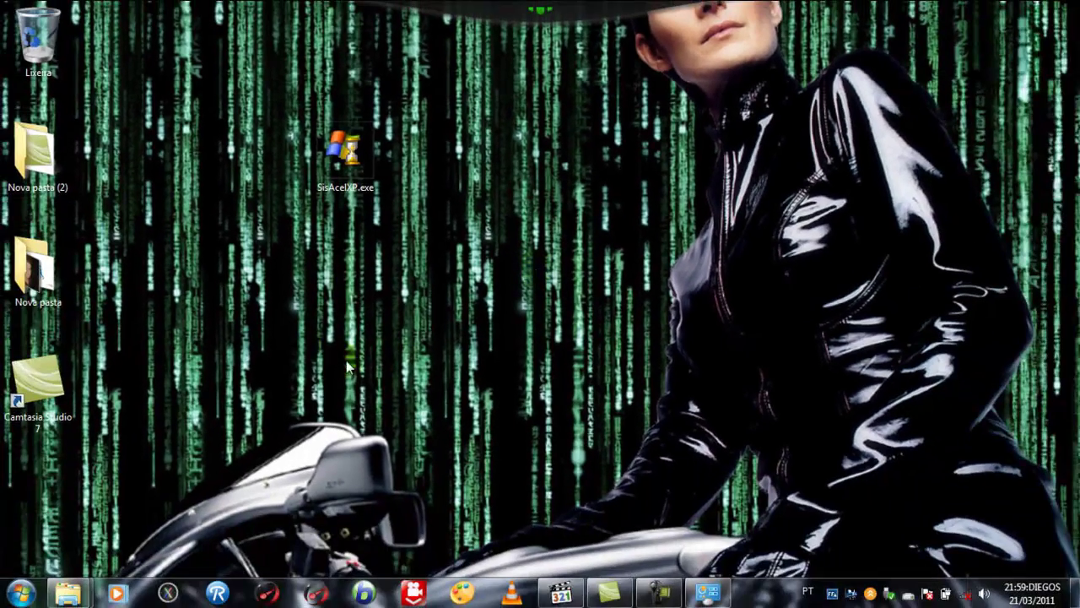
click(345, 156)
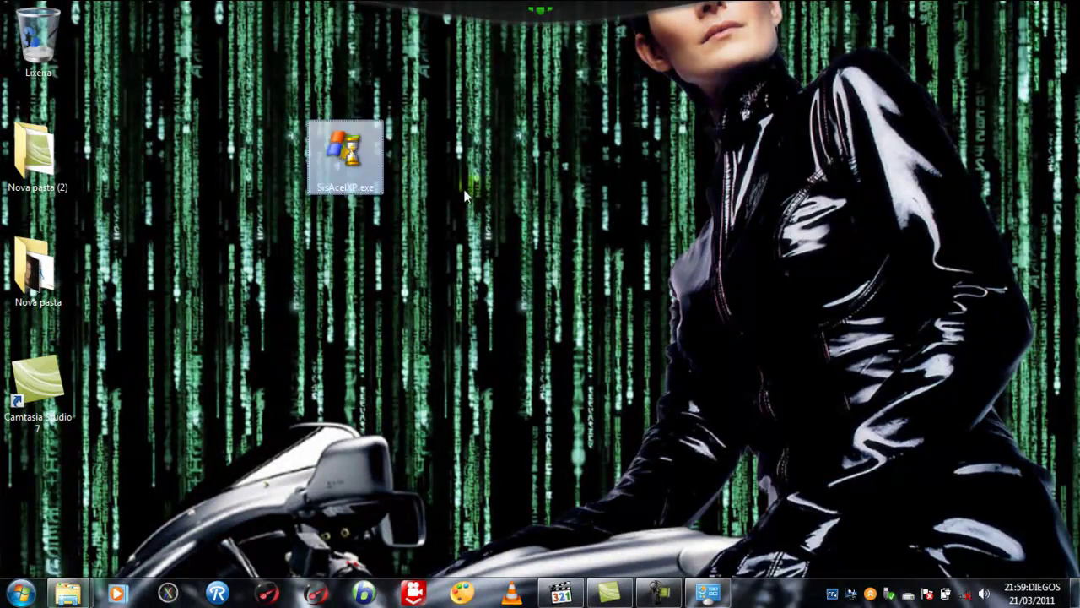
mouse_move(372, 169)
mouse_down()
mouse_move(434, 148)
mouse_move(369, 159)
mouse_up()
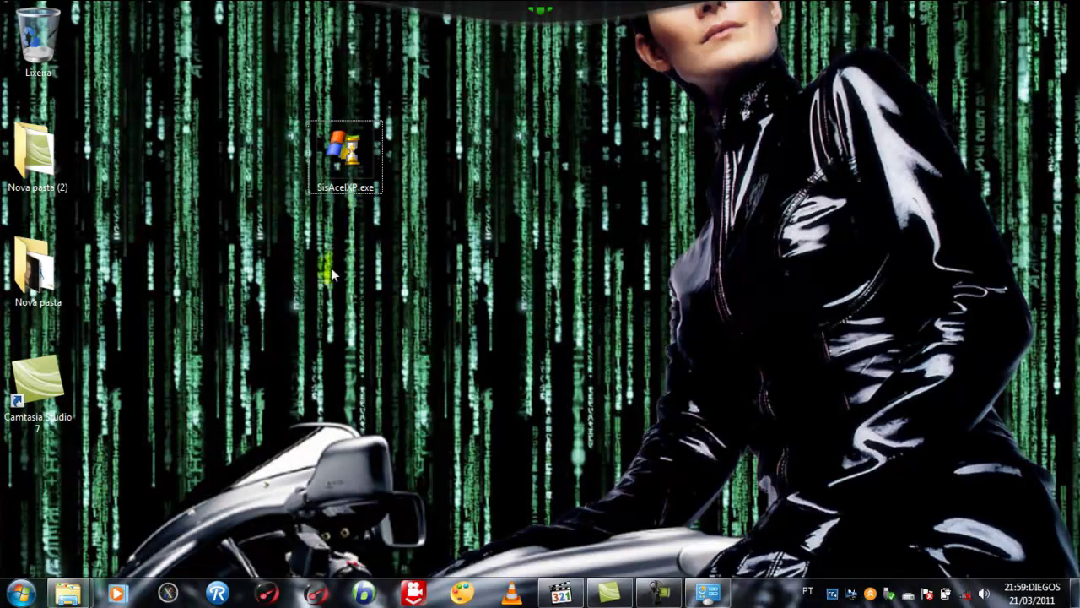
drag(357, 179, 489, 165)
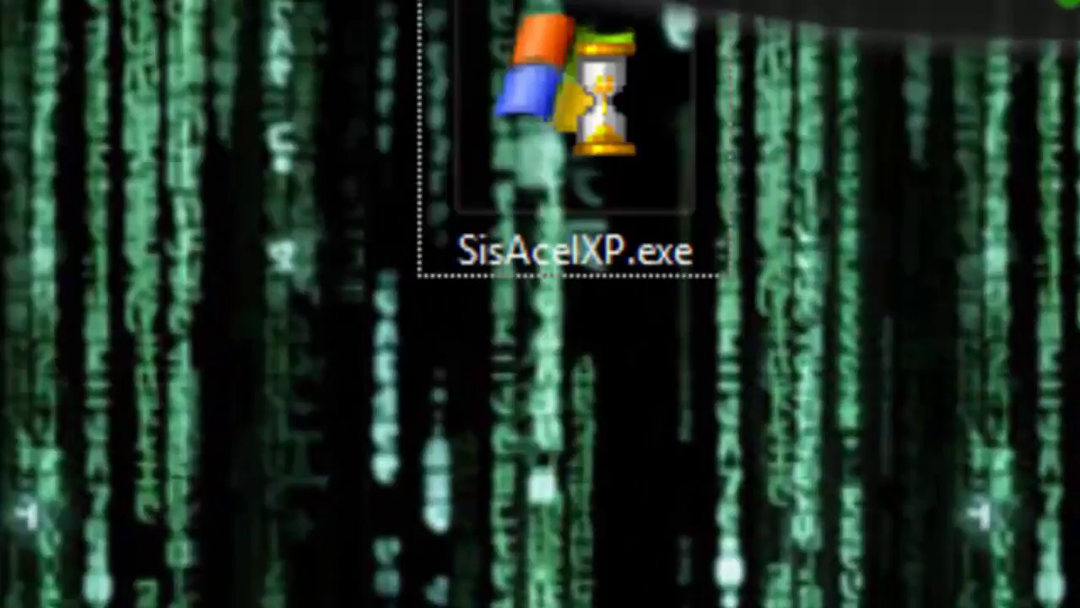
drag(574, 127, 590, 439)
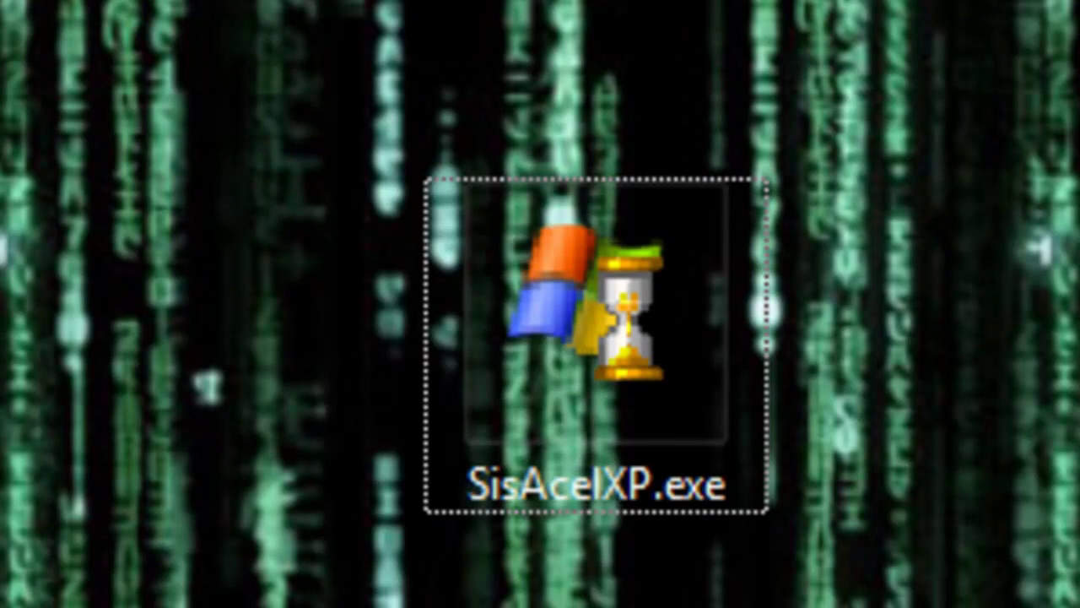
mouse_move(632, 470)
mouse_down()
mouse_move(784, 398)
mouse_move(621, 477)
mouse_up()
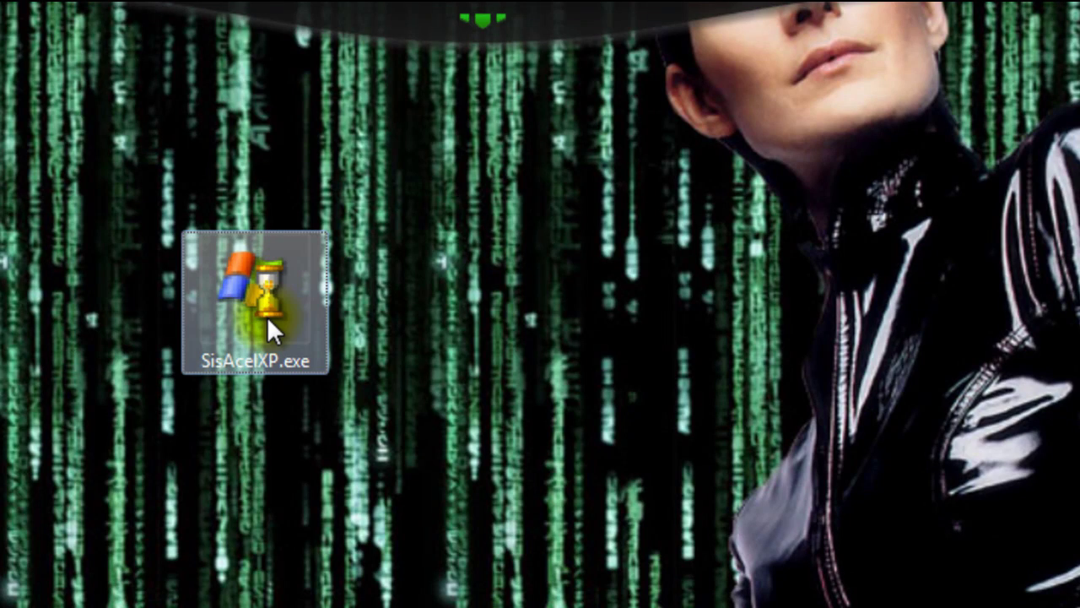
Step: Launch SisAcelXP.exe from the desktop and reposition its Acelera XP window
double_click(267, 316)
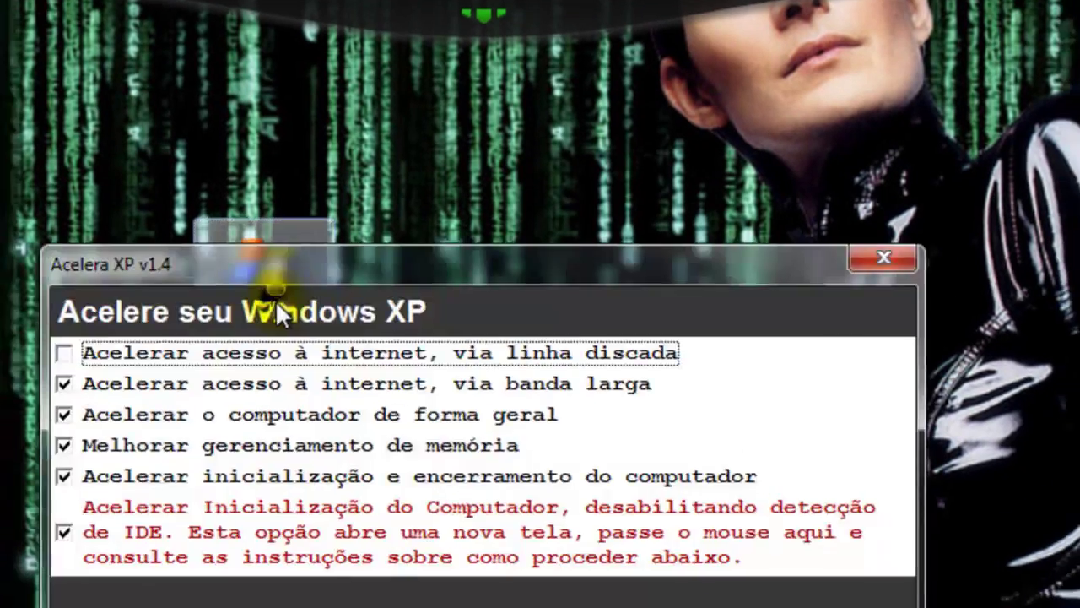
drag(346, 156, 338, 104)
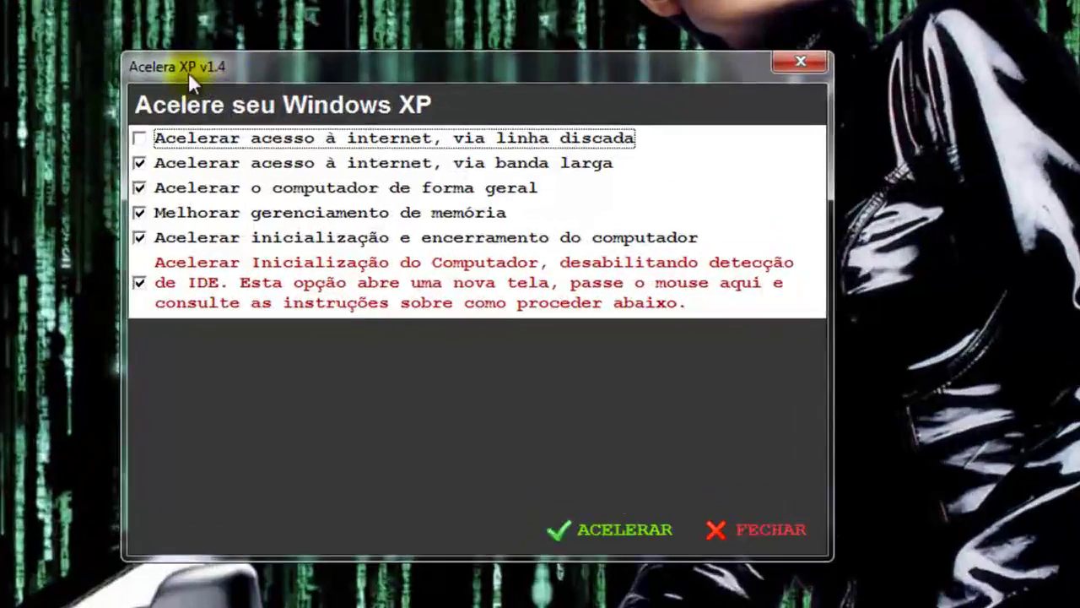
mouse_move(509, 194)
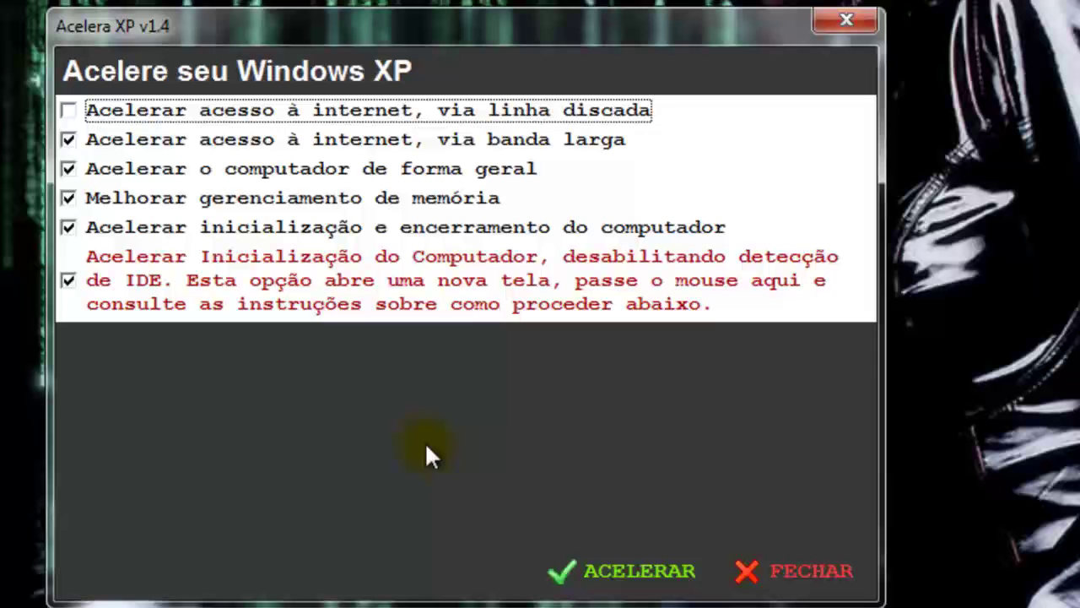
click(614, 591)
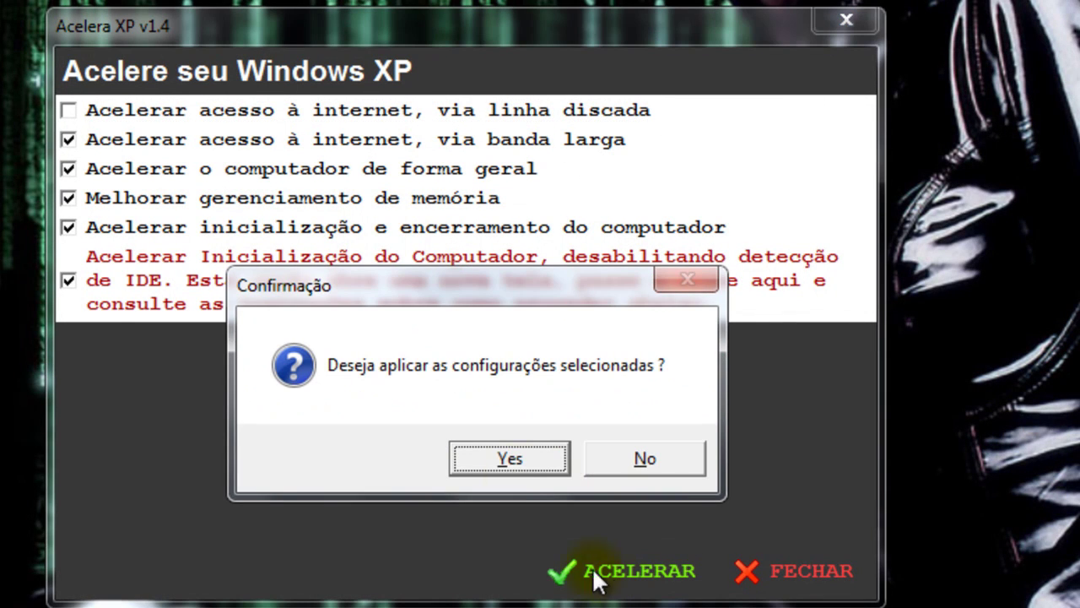
click(511, 463)
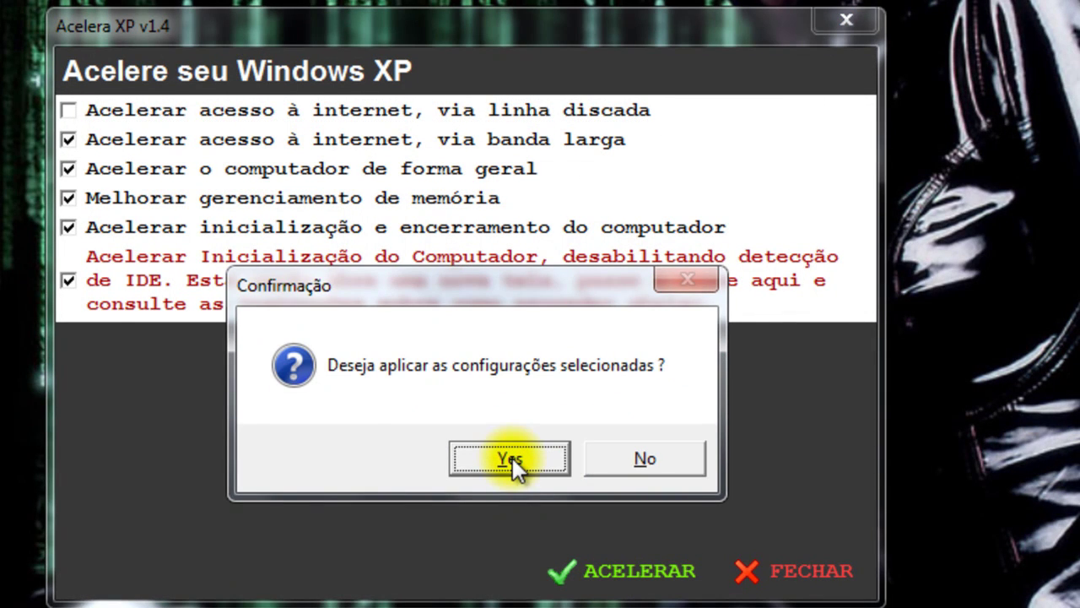
click(510, 458)
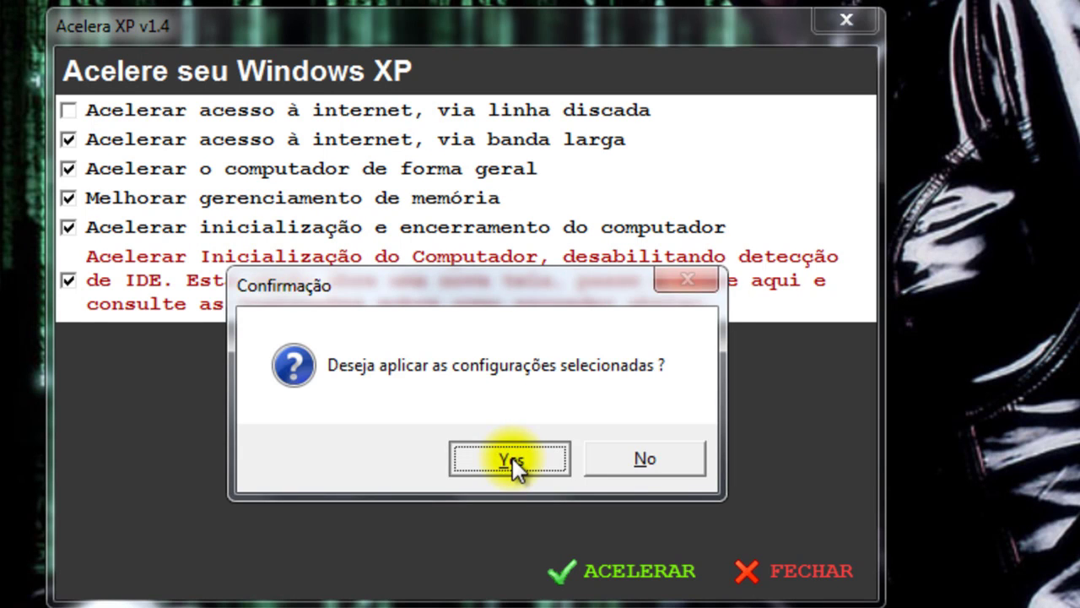
click(643, 456)
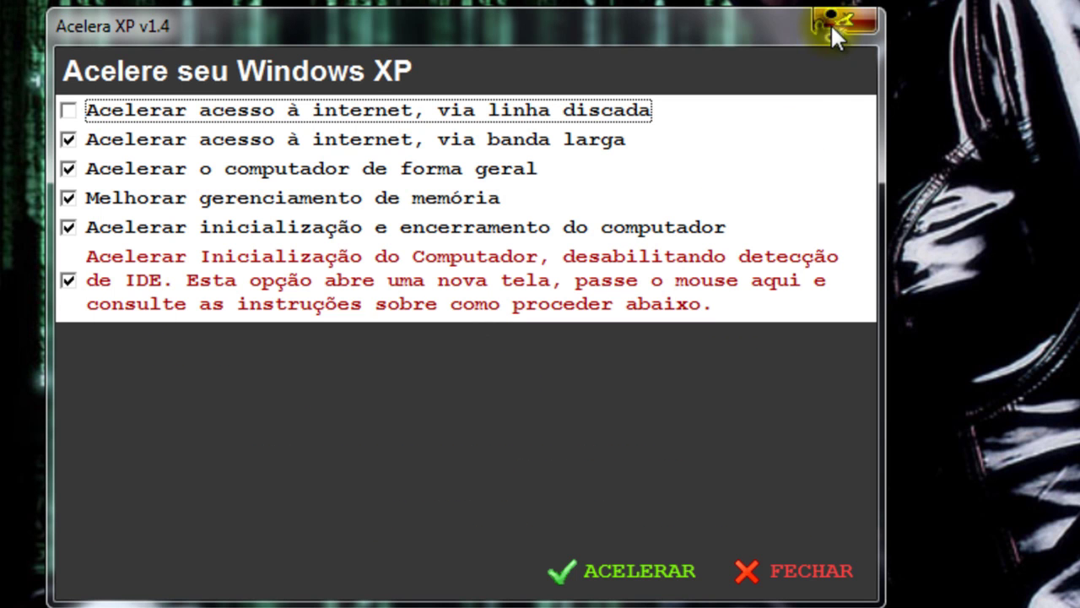
Step: Read the descriptions of the IDE detection, broadband internet and memory management options in Acelera XP
mouse_move(196, 306)
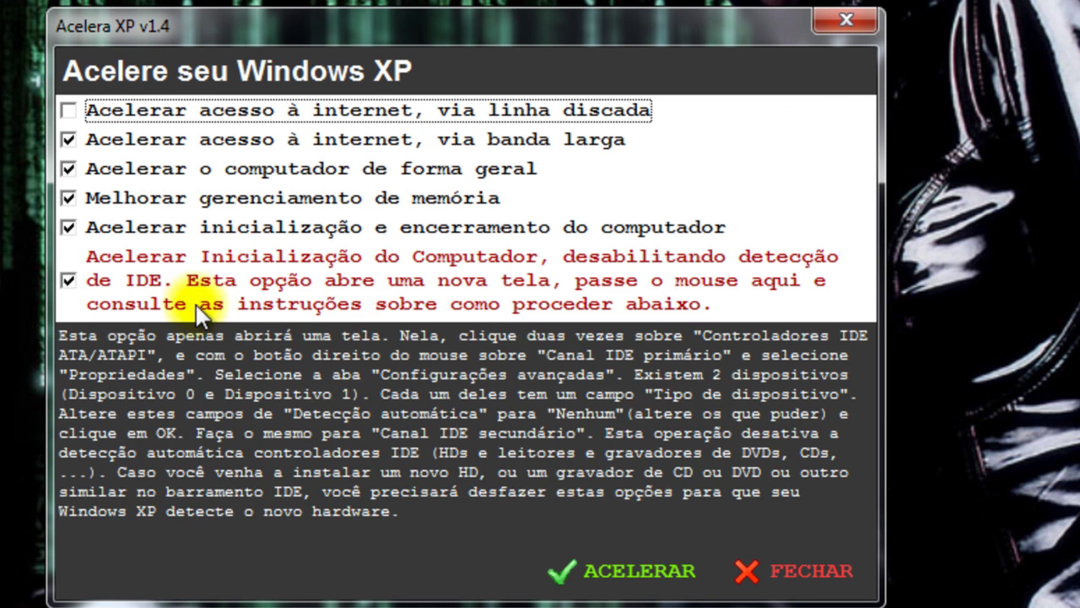
mouse_move(475, 102)
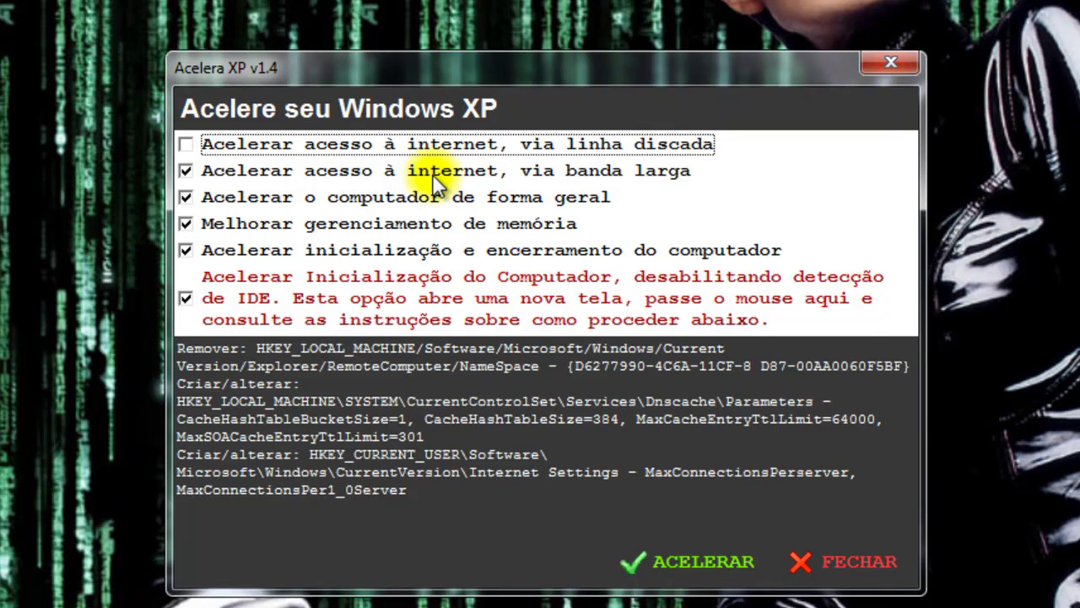
mouse_move(437, 195)
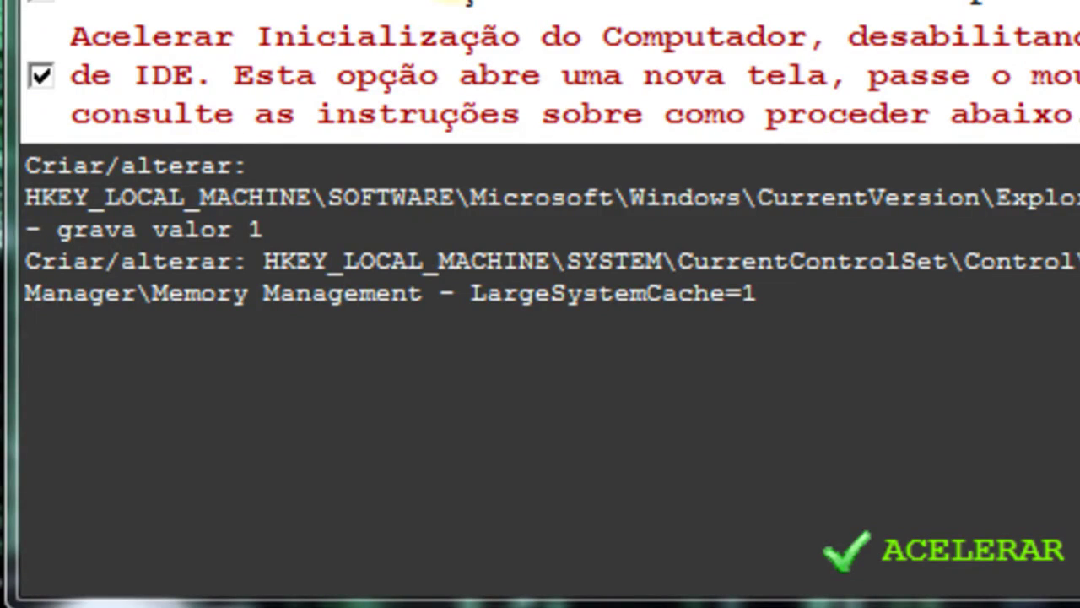
mouse_move(467, 46)
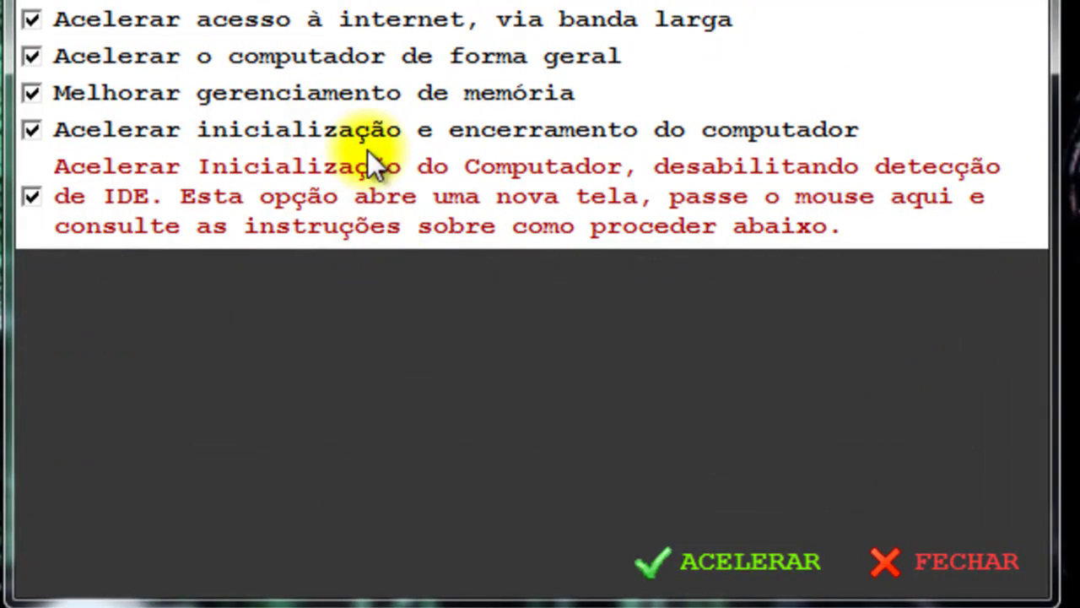
mouse_move(365, 139)
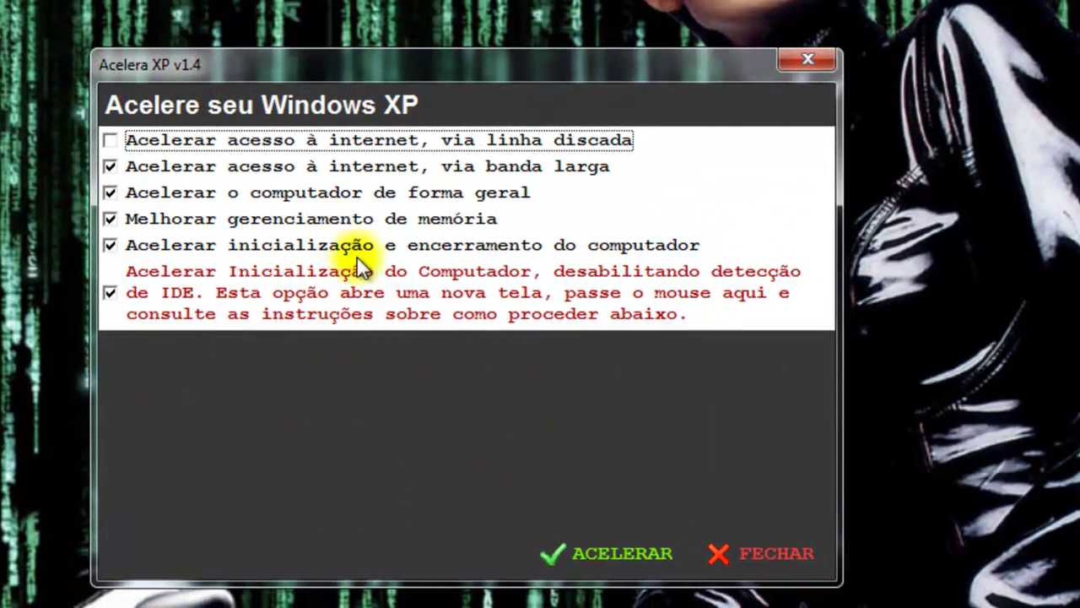
click(622, 553)
click(529, 456)
click(605, 453)
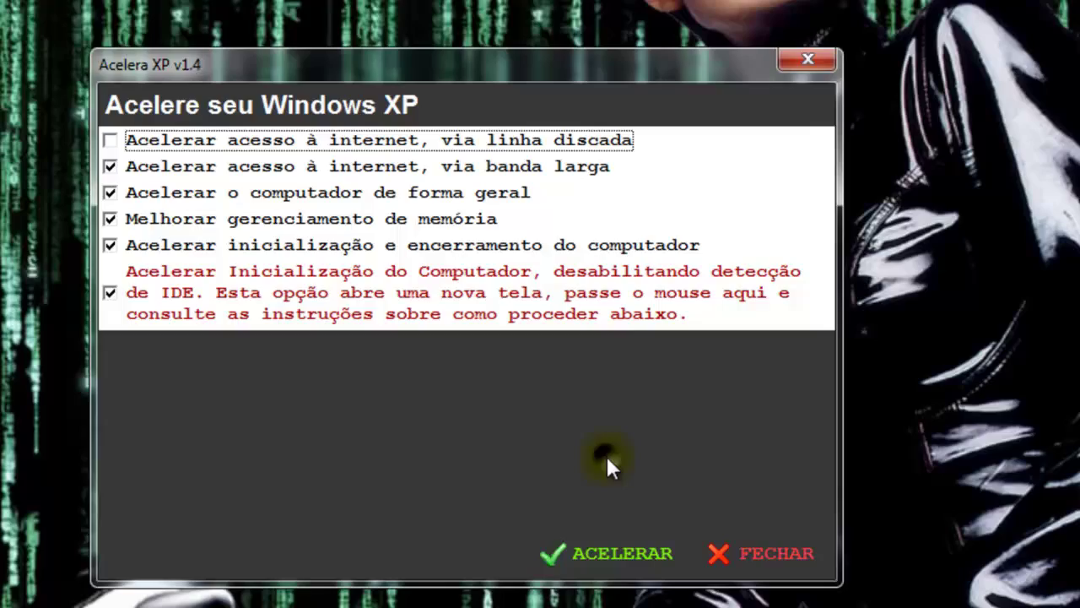
click(820, 62)
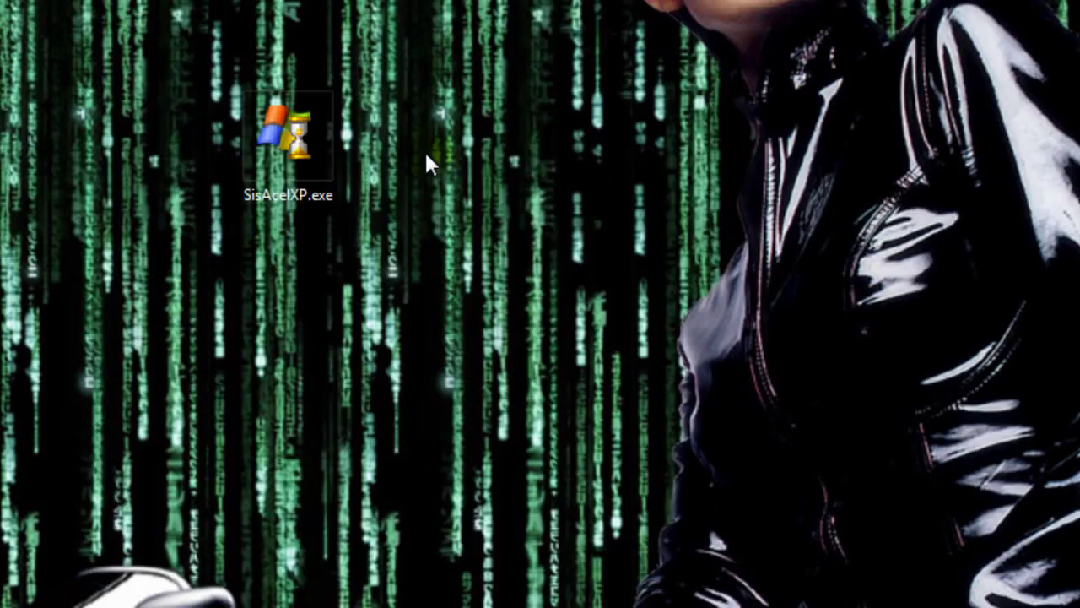
Step: Open the compatibility properties of SisAcelXP.exe, enable running the program as administrator, and apply the change
right_click(333, 151)
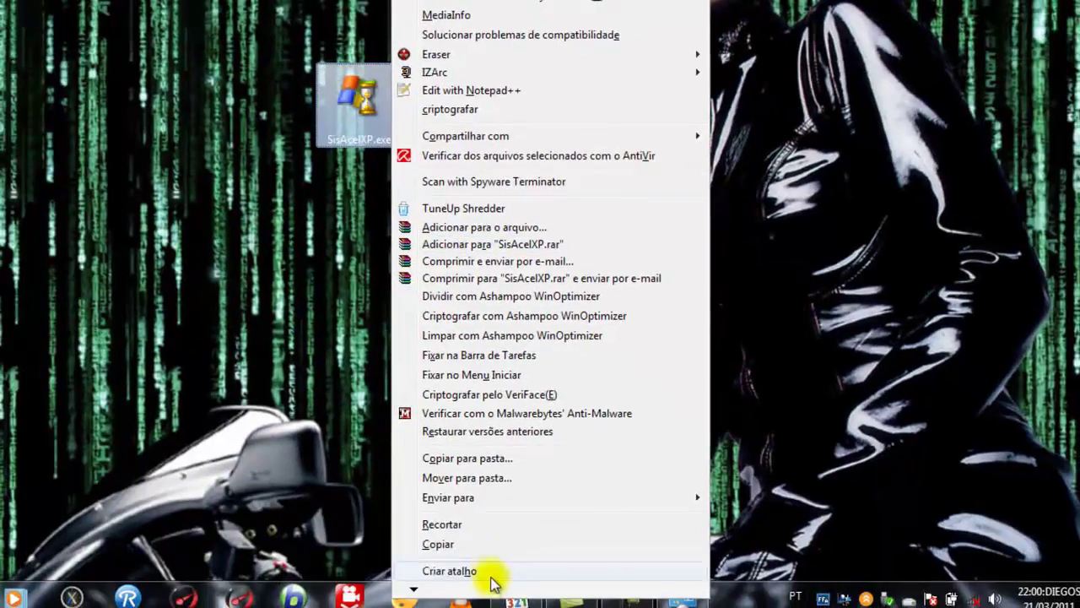
mouse_move(489, 588)
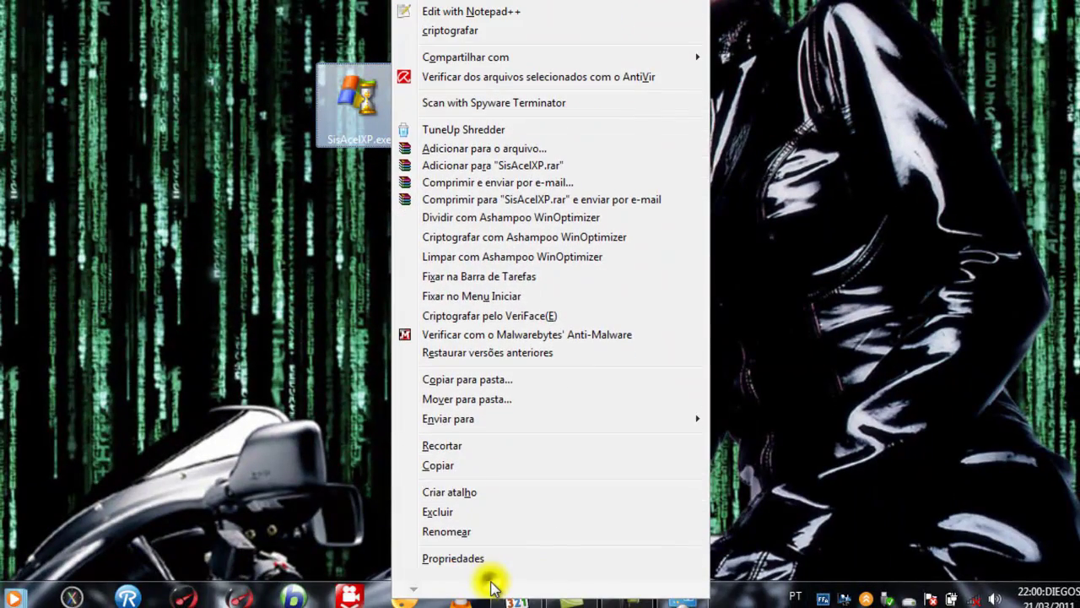
click(490, 562)
click(558, 157)
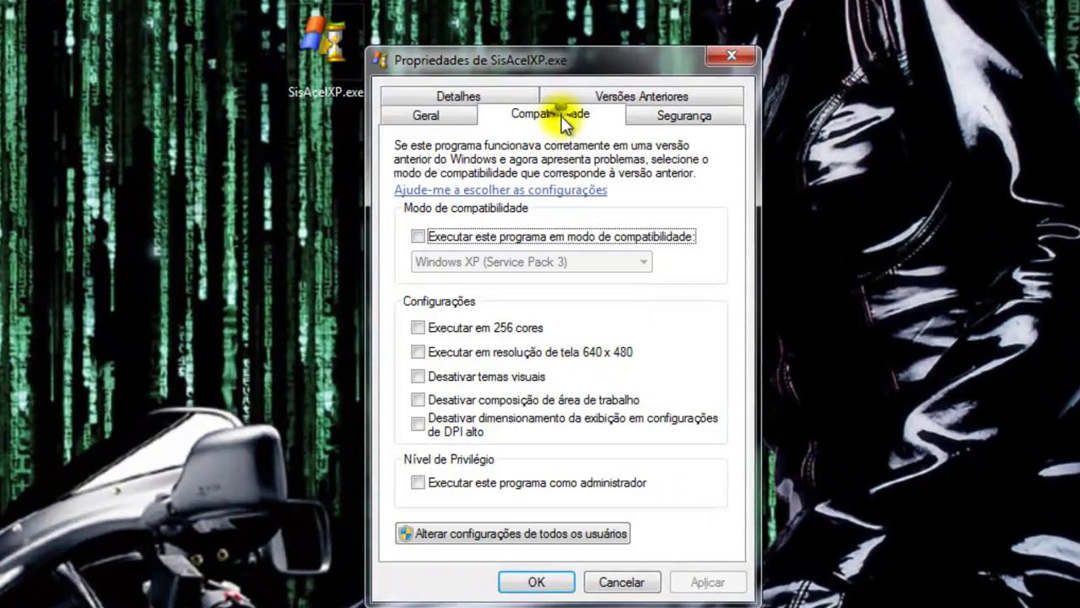
click(586, 259)
click(559, 482)
click(706, 581)
click(535, 581)
Step: Run SisAcelXP.exe again and apply the preselected acceleration settings, confirming through to completion
double_click(348, 83)
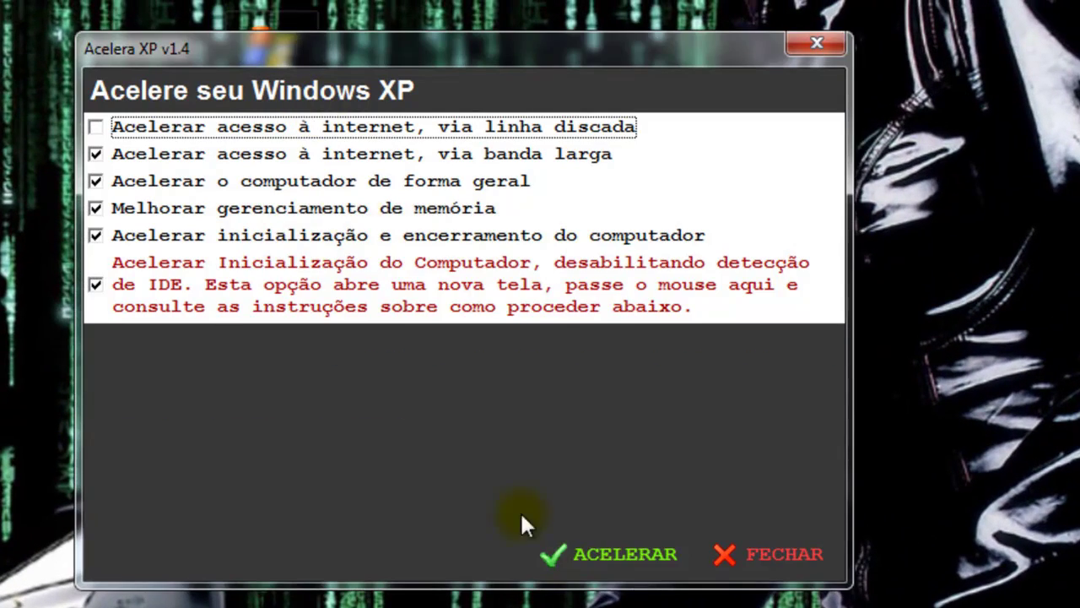
click(568, 548)
click(498, 386)
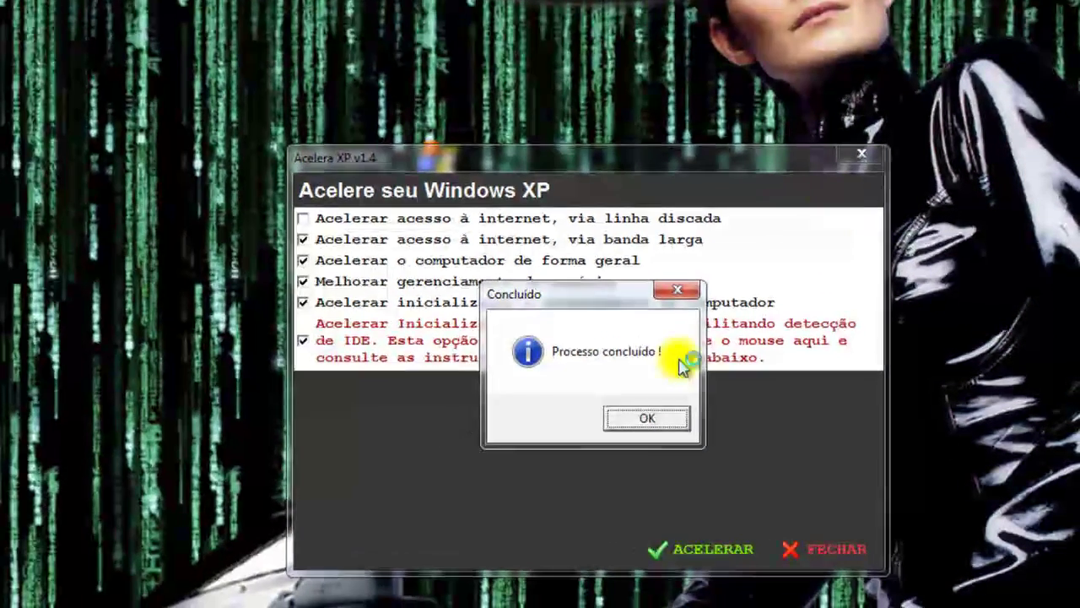
click(553, 393)
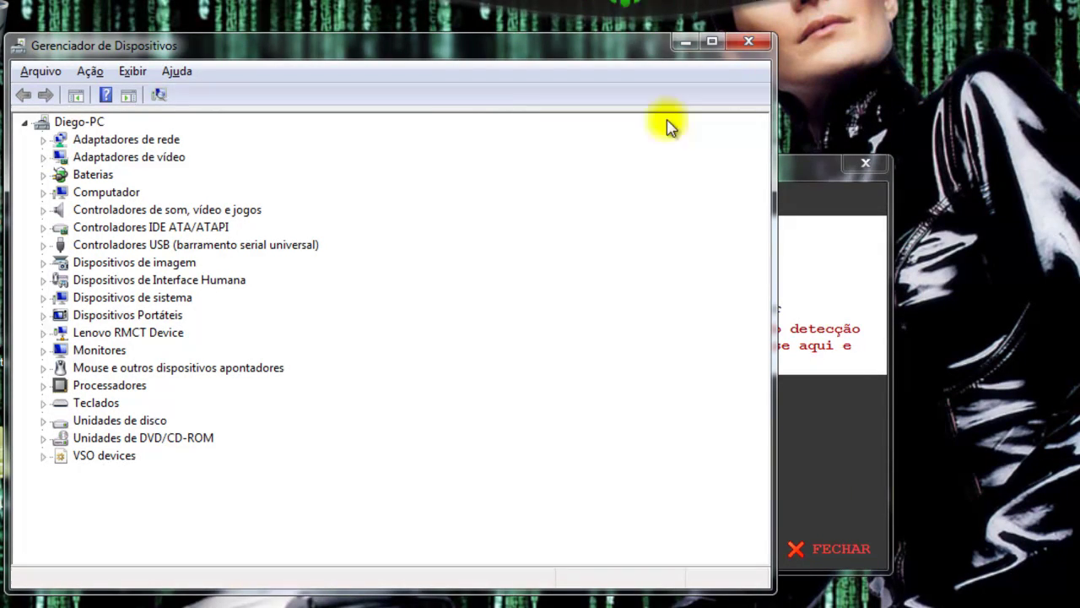
Step: Compare Acelera XP's IDE detection instructions with the device list in Device Manager, and close both windows
click(864, 456)
click(623, 433)
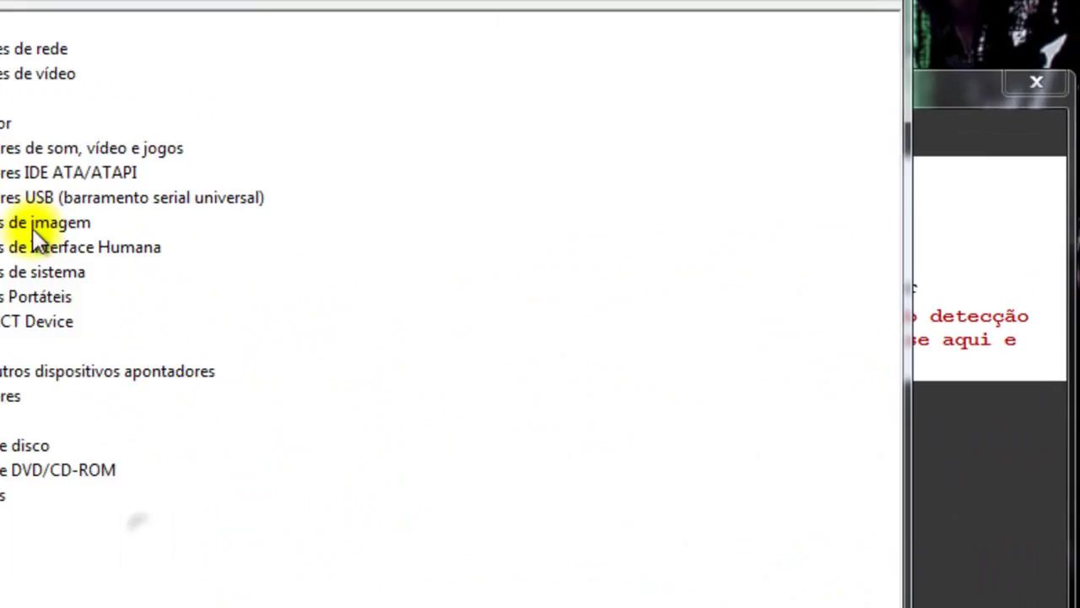
click(1002, 545)
mouse_move(429, 335)
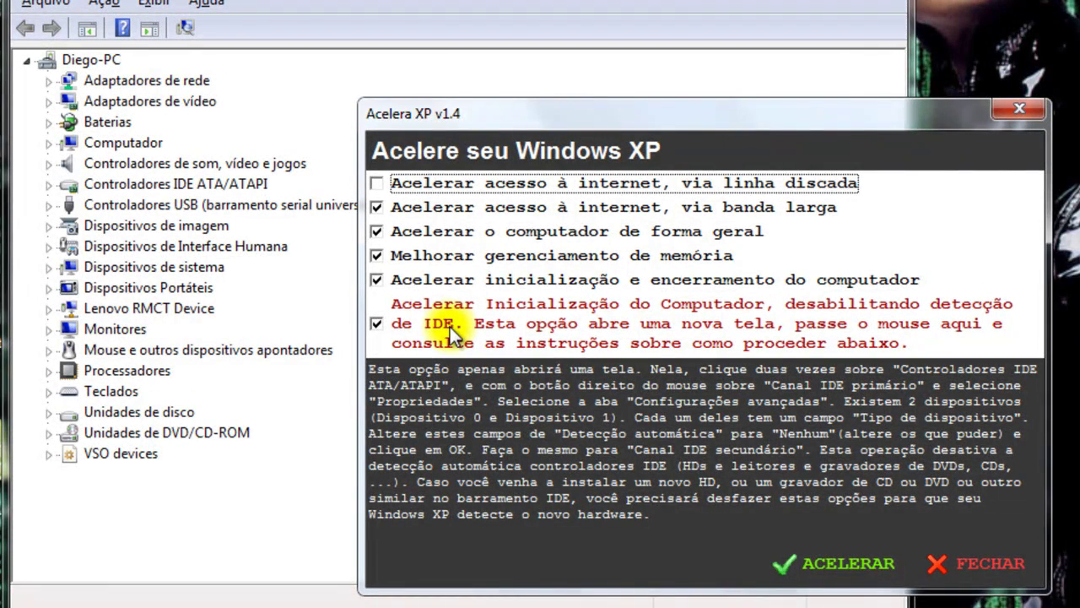
click(331, 403)
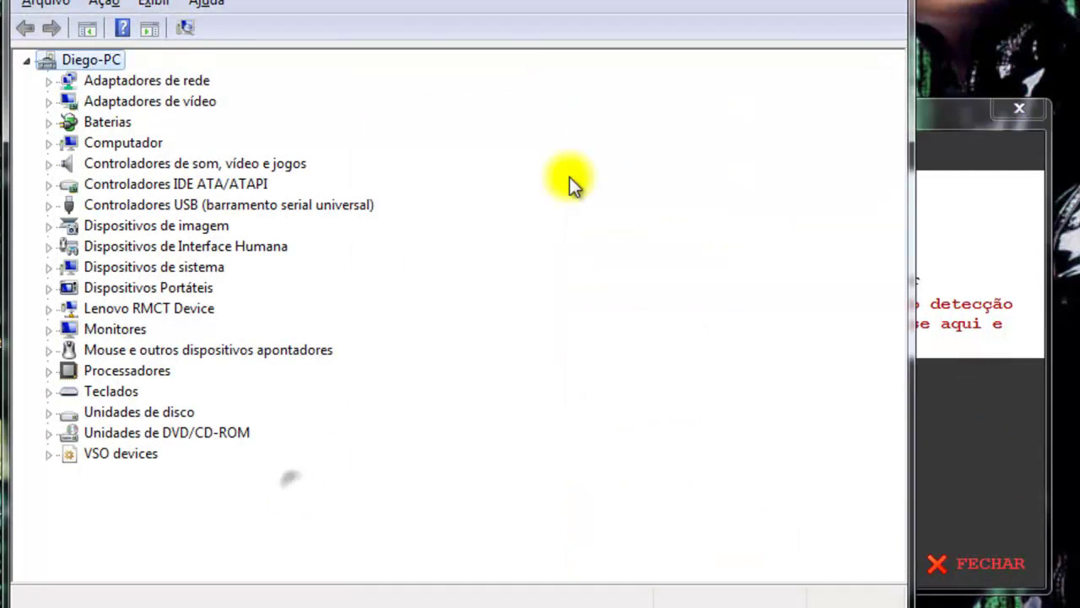
click(857, 4)
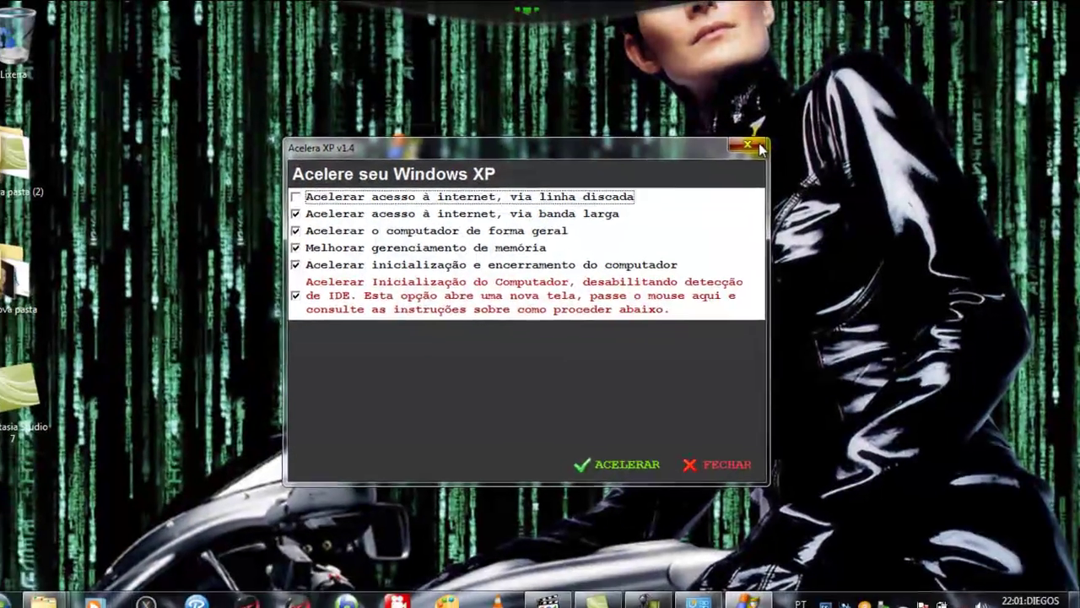
click(749, 151)
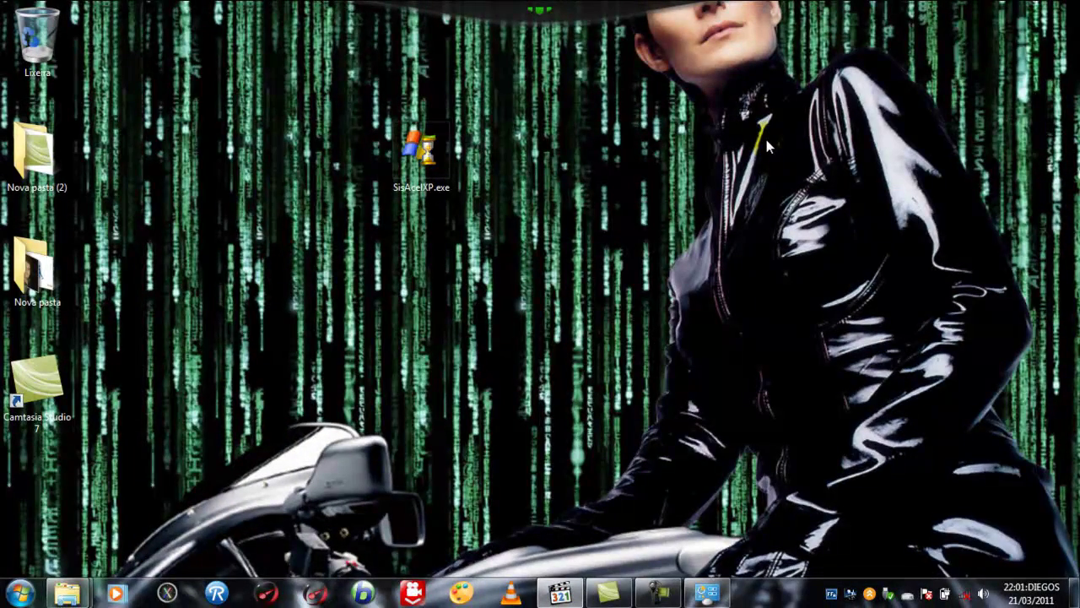